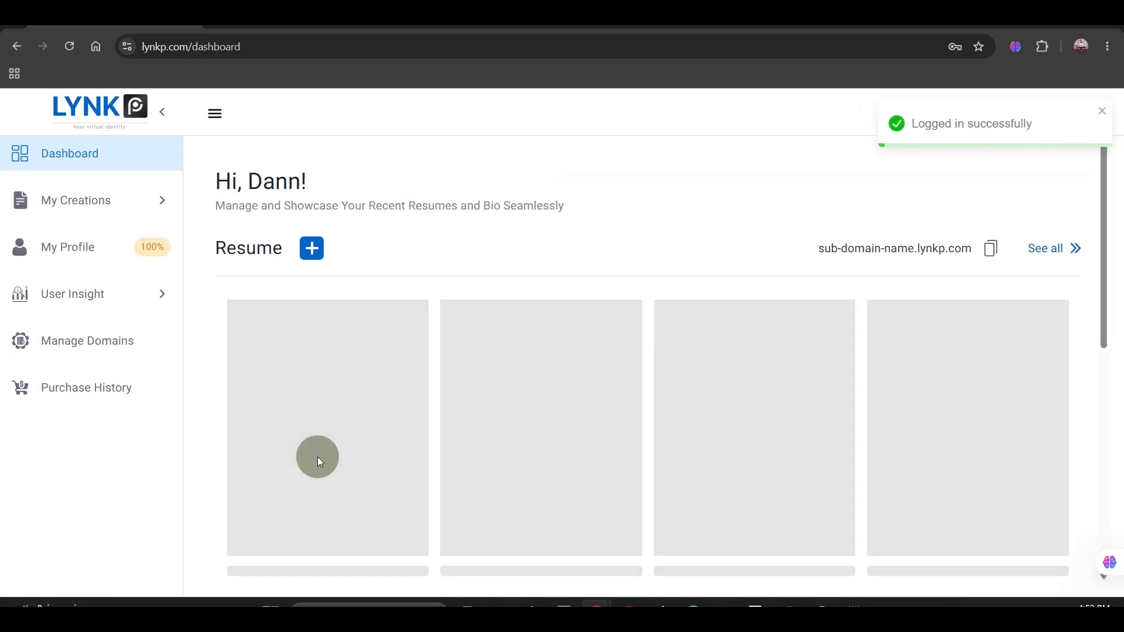
Step: Look over the dashboard's resumes and bios, and open the Bio page of My Creations
scroll(319, 457, "down", 5)
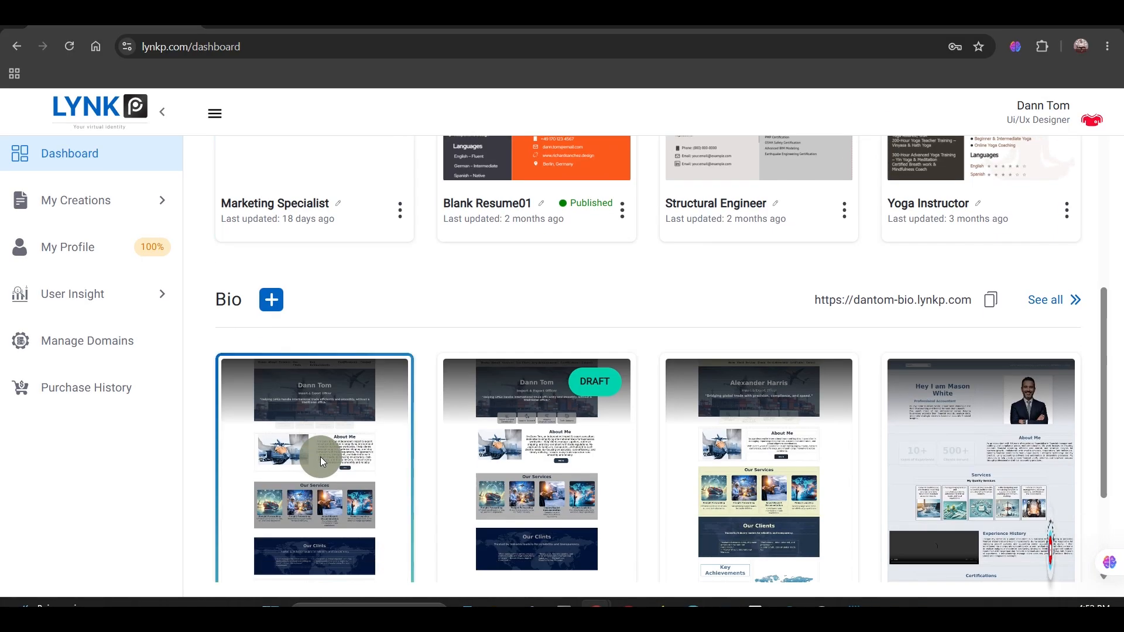
scroll(322, 457, "up", 5)
left_click(119, 221)
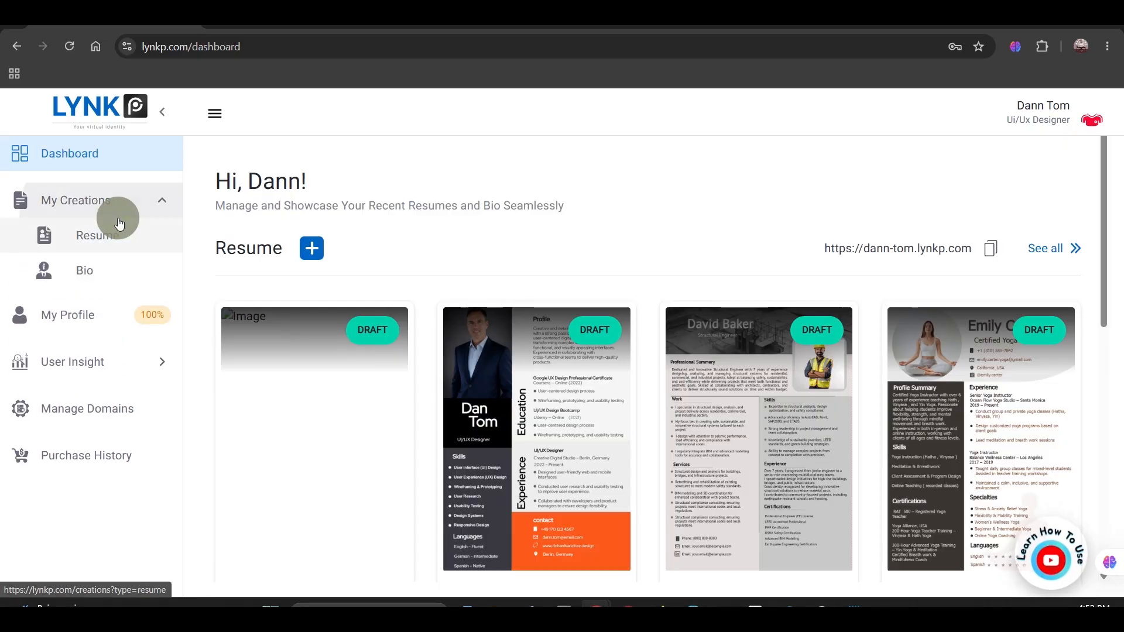
left_click(107, 268)
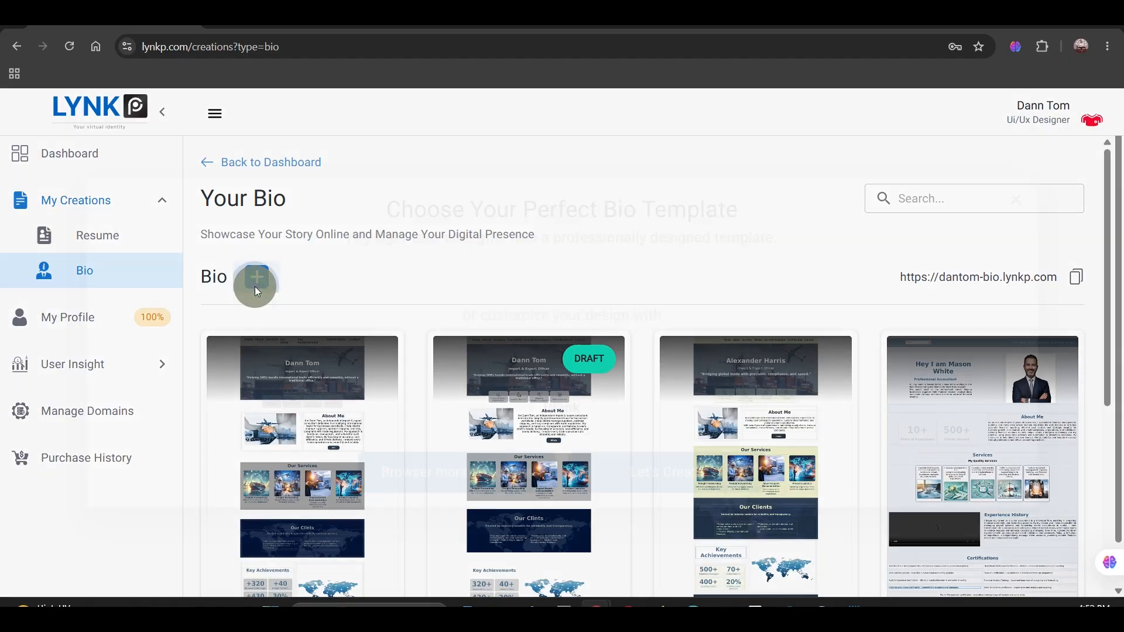
Step: Create a new bio using the Blank template
left_click(256, 286)
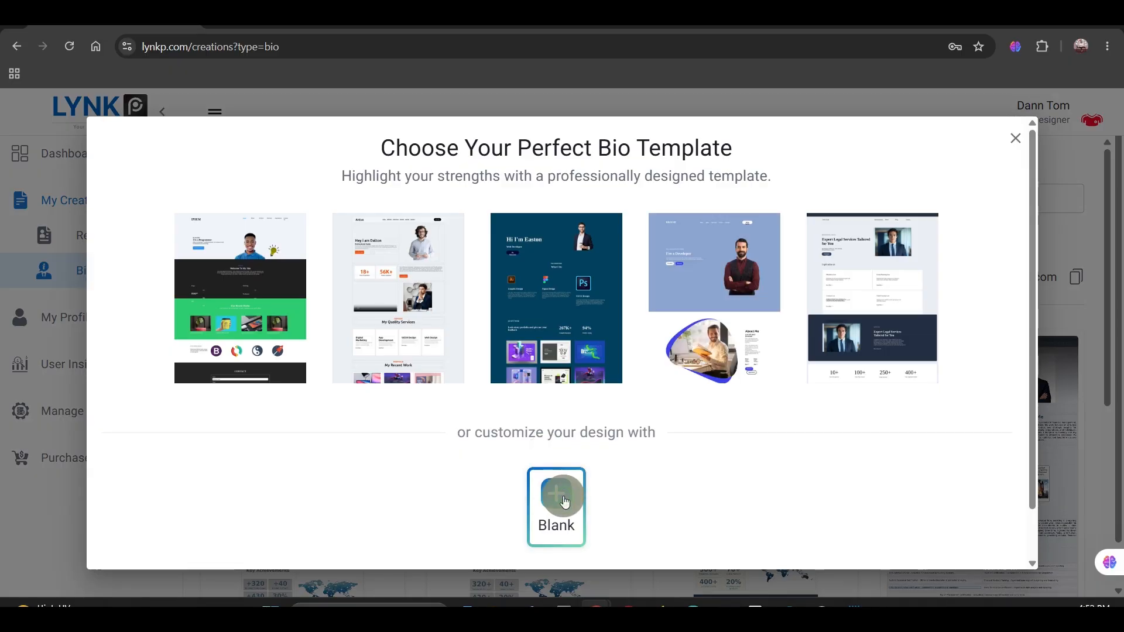
left_click(565, 502)
scroll(563, 496, "down", 1)
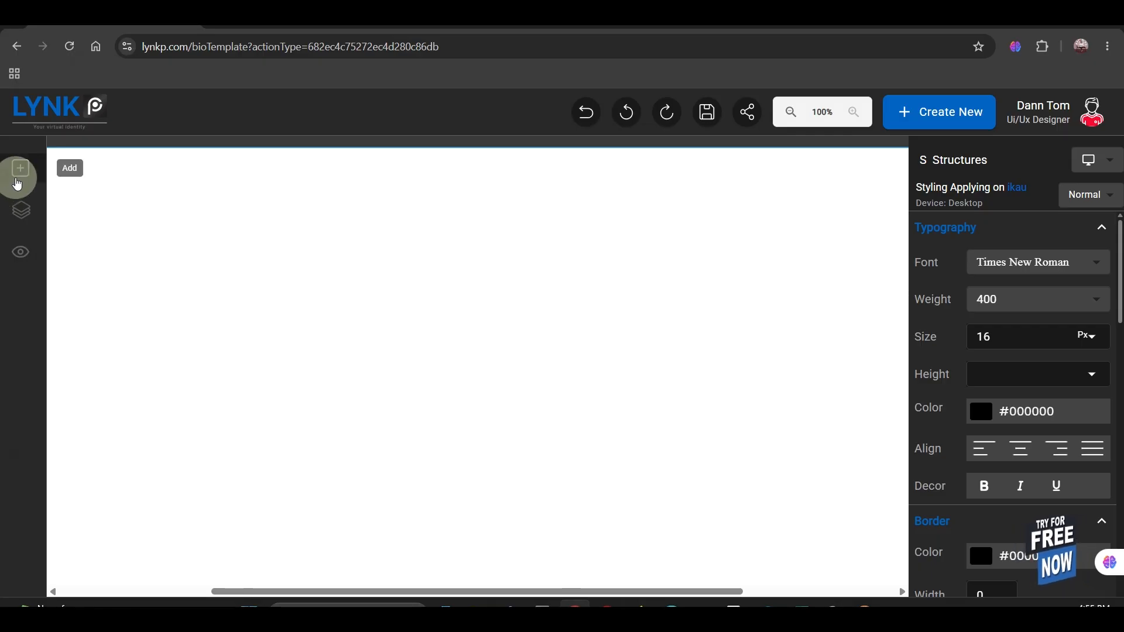
Step: Open the element library and examine the available structures and the typography, media, form and advanced elements
left_click(17, 184)
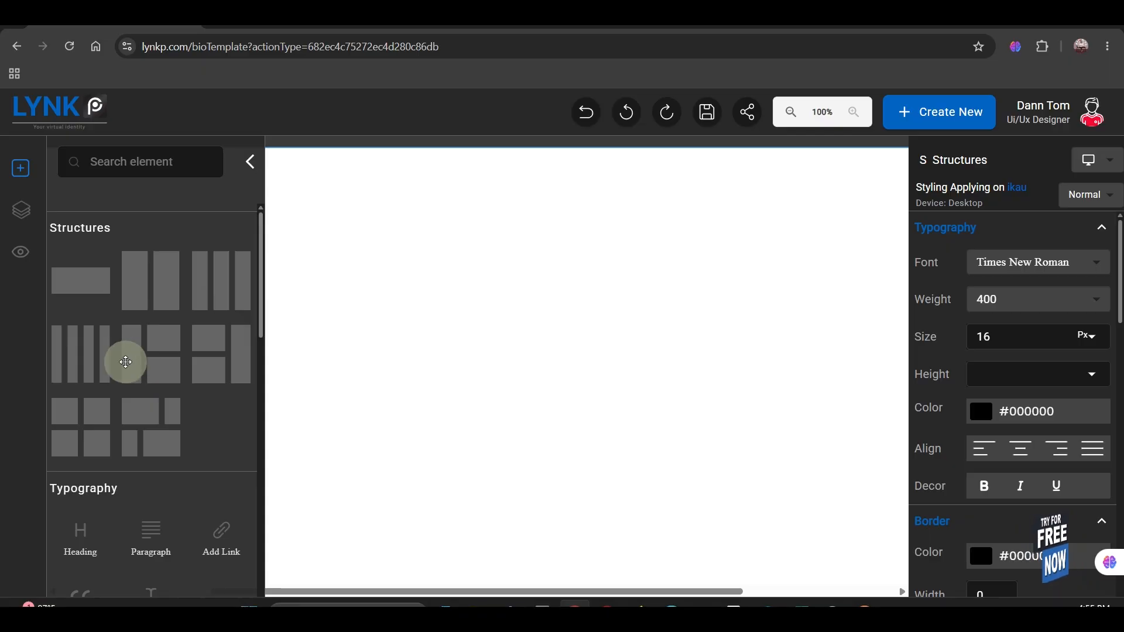
scroll(66, 375, "down", 4)
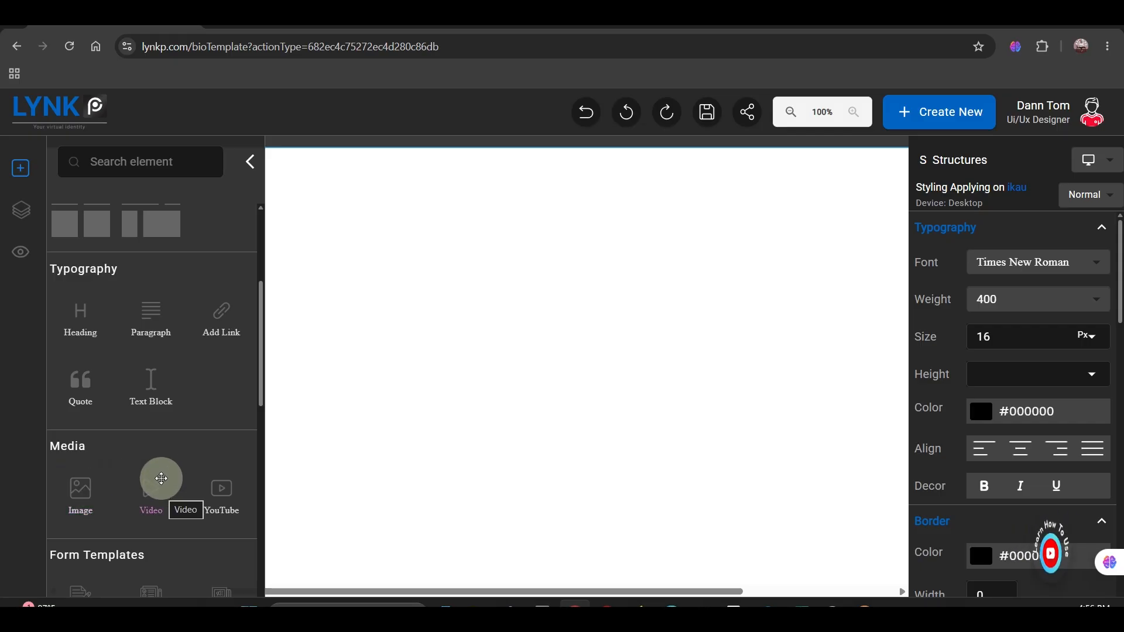
scroll(216, 487, "down", 3)
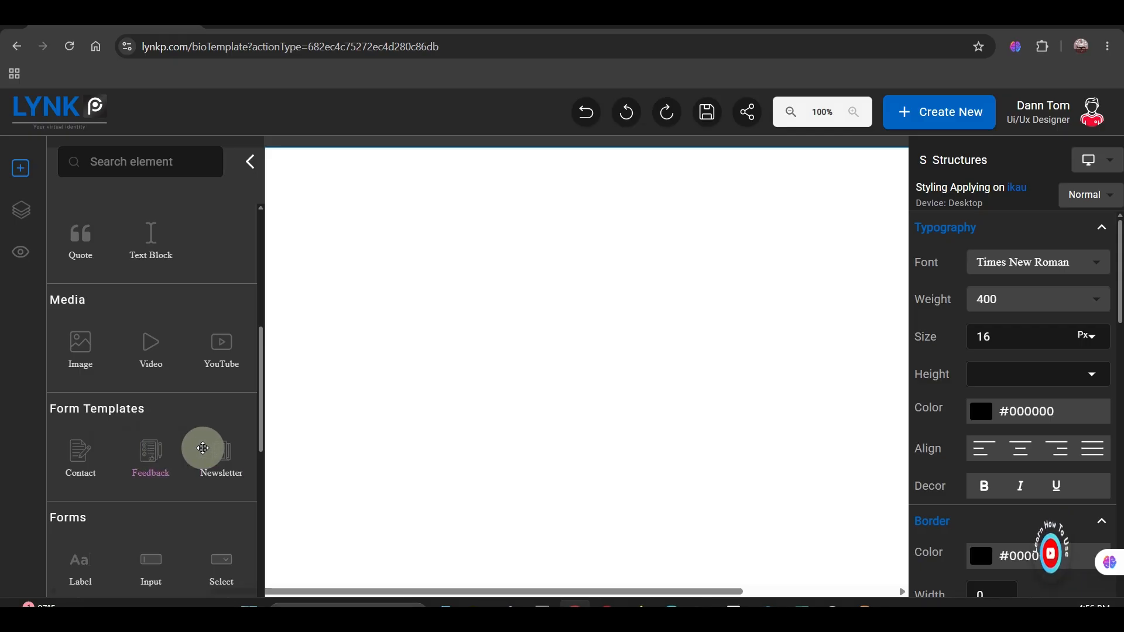
scroll(146, 464, "down", 4)
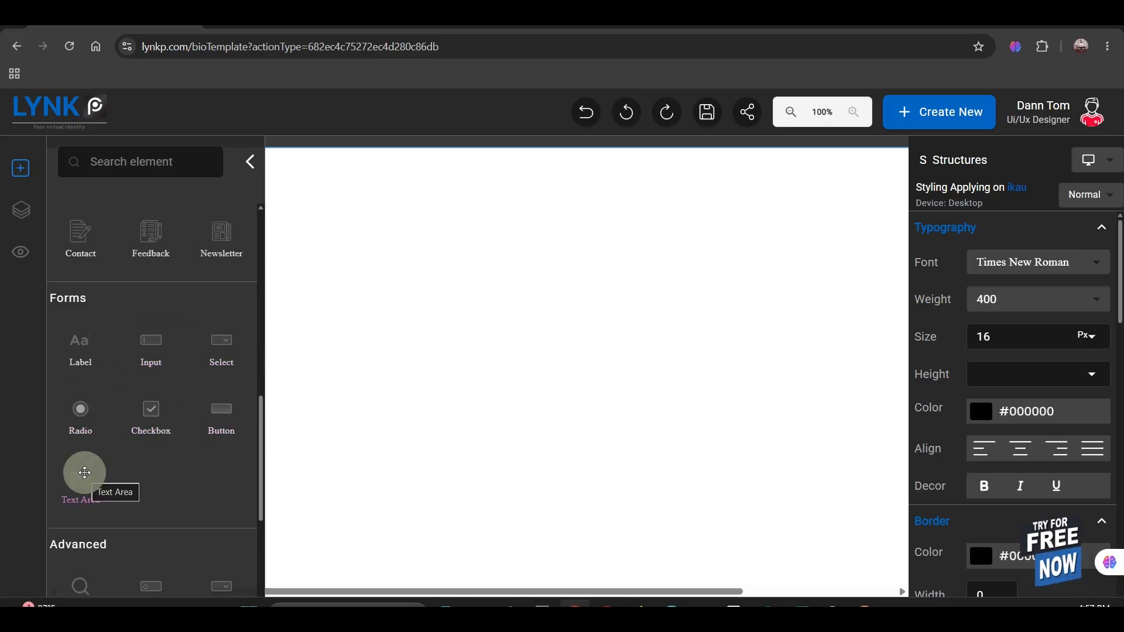
scroll(88, 462, "down", 3)
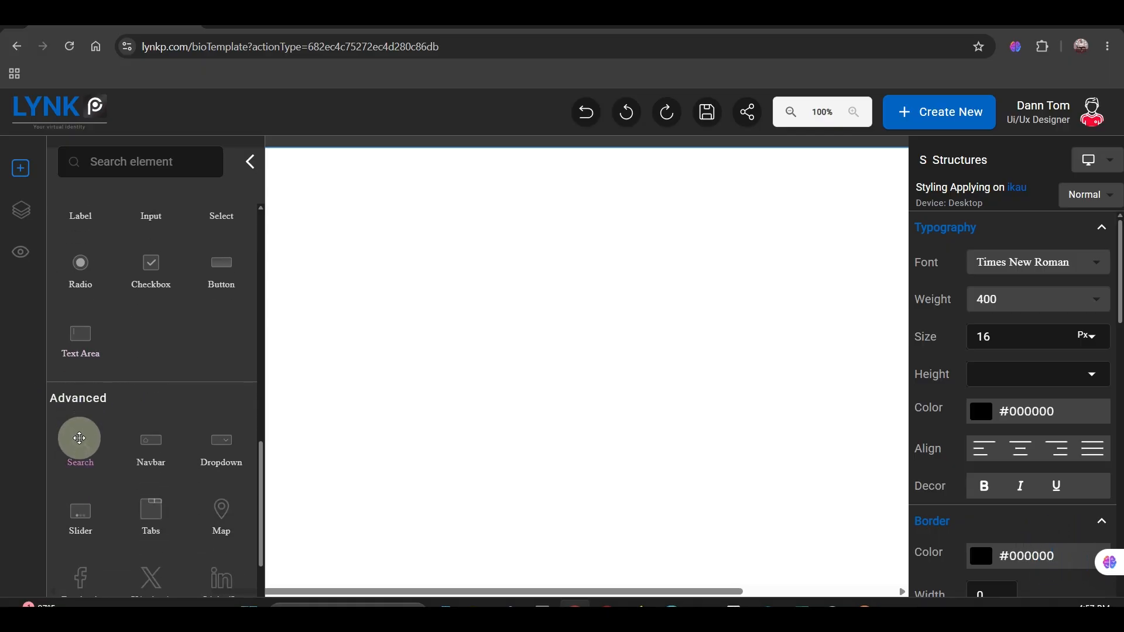
scroll(84, 448, "down", 1)
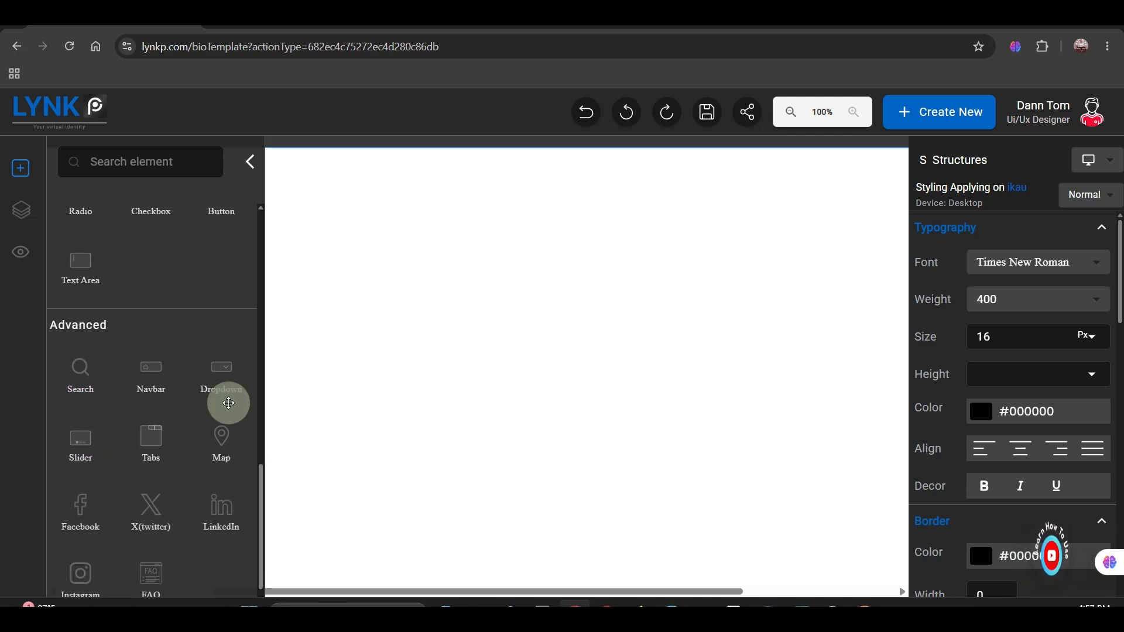
scroll(139, 559, "down", 1)
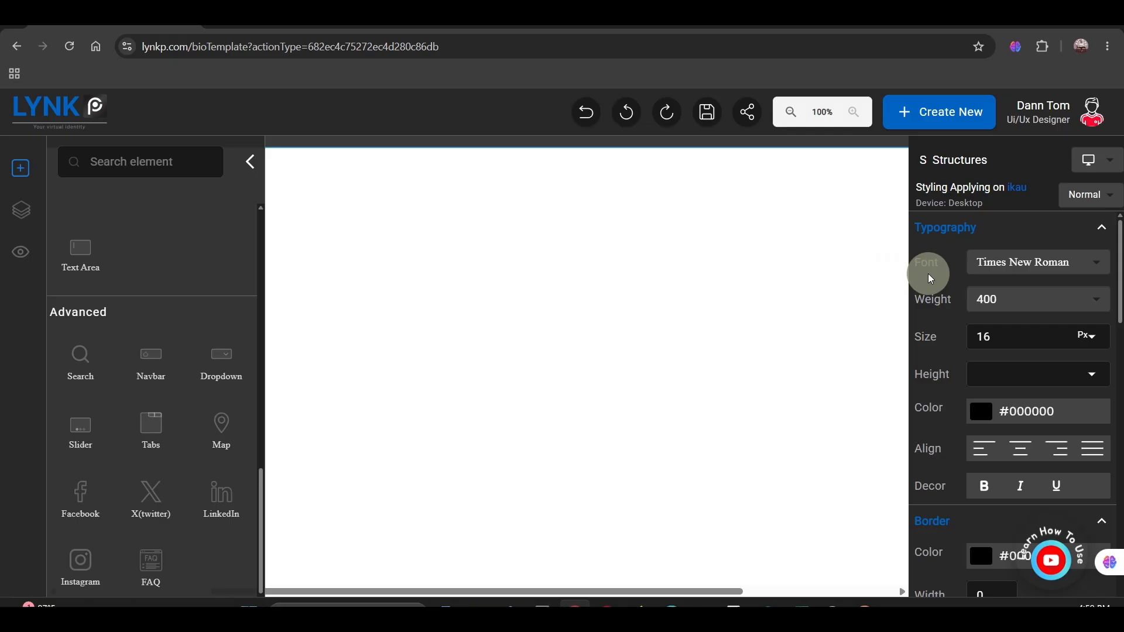
Step: Preview the blank page in tablet and mobile views with the element library hidden, return to desktop, and check the style state options
left_click(1098, 160)
left_click(1079, 212)
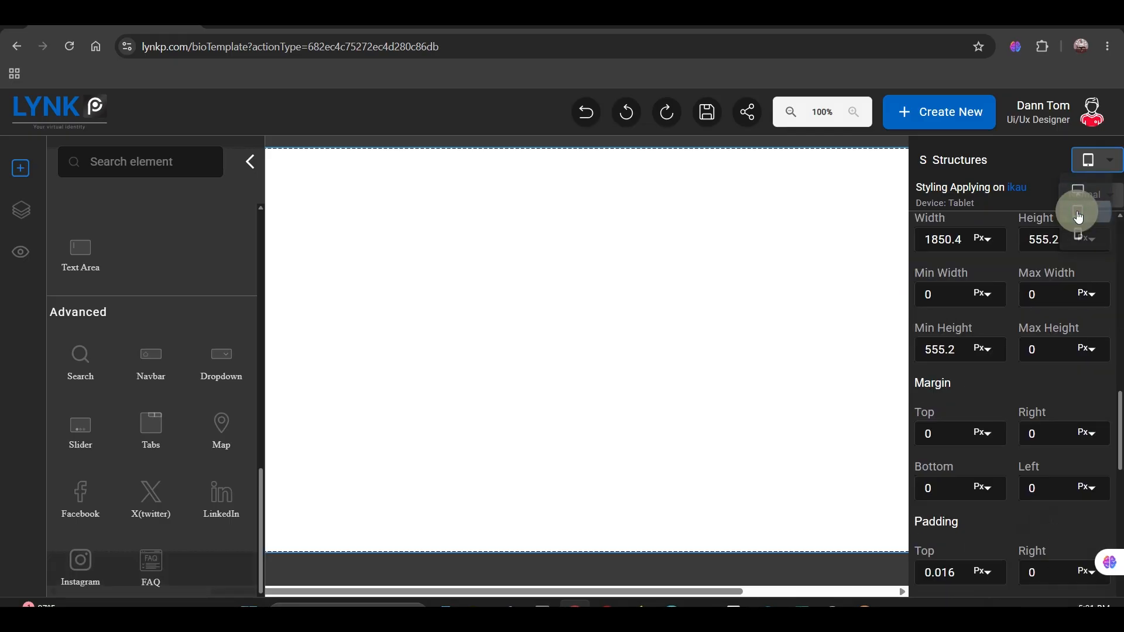
left_click(246, 167)
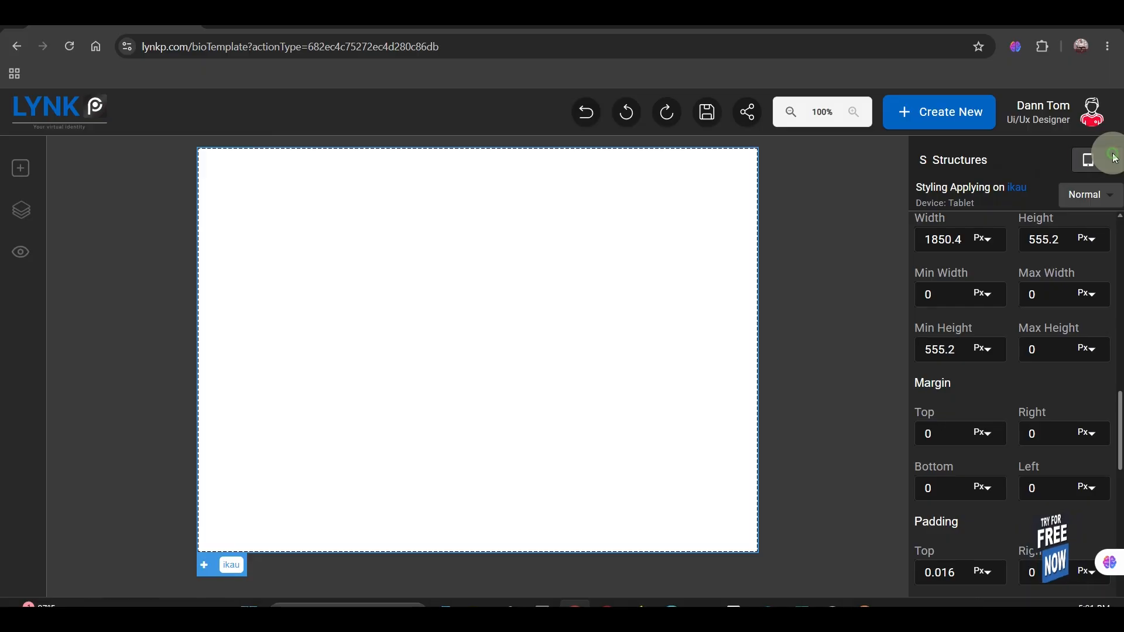
left_click(1115, 158)
left_click(1096, 232)
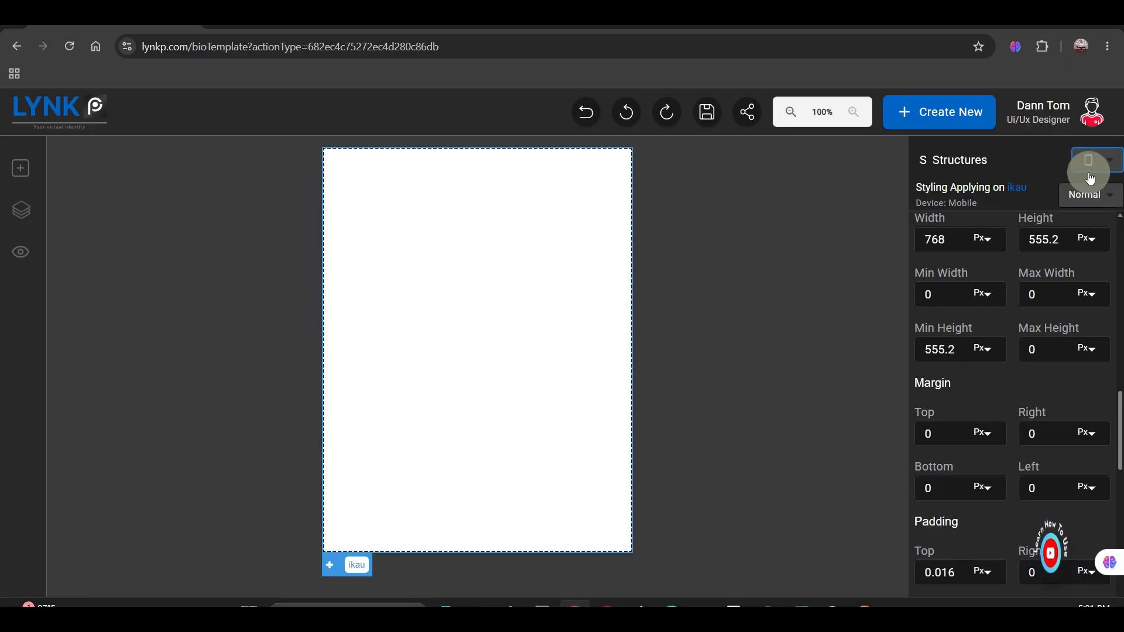
left_click(1082, 186)
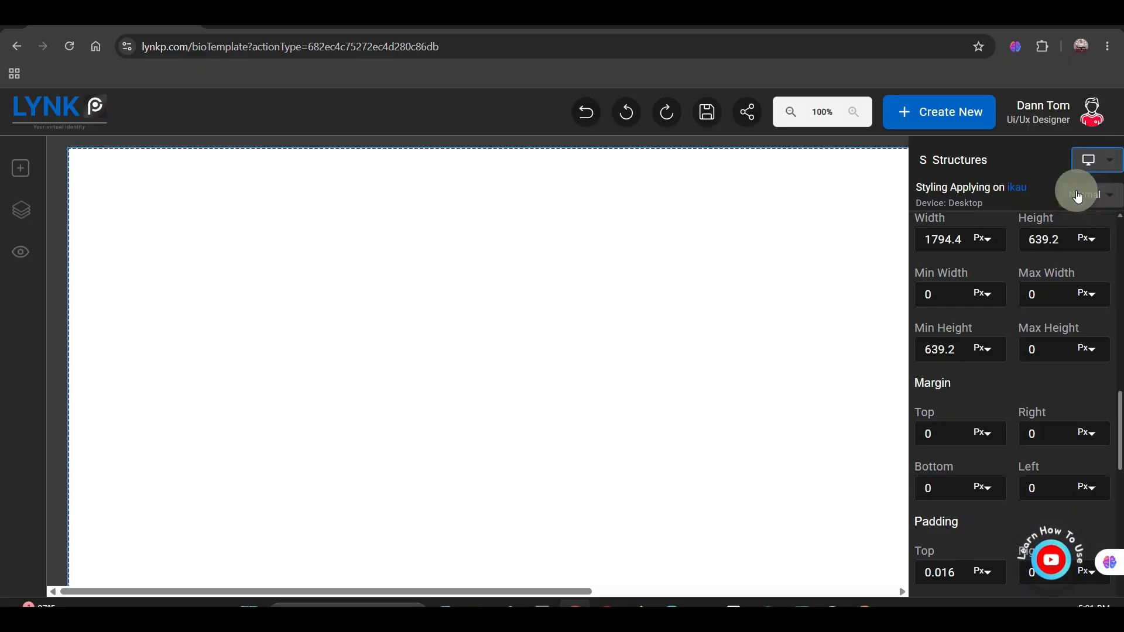
left_click(1106, 195)
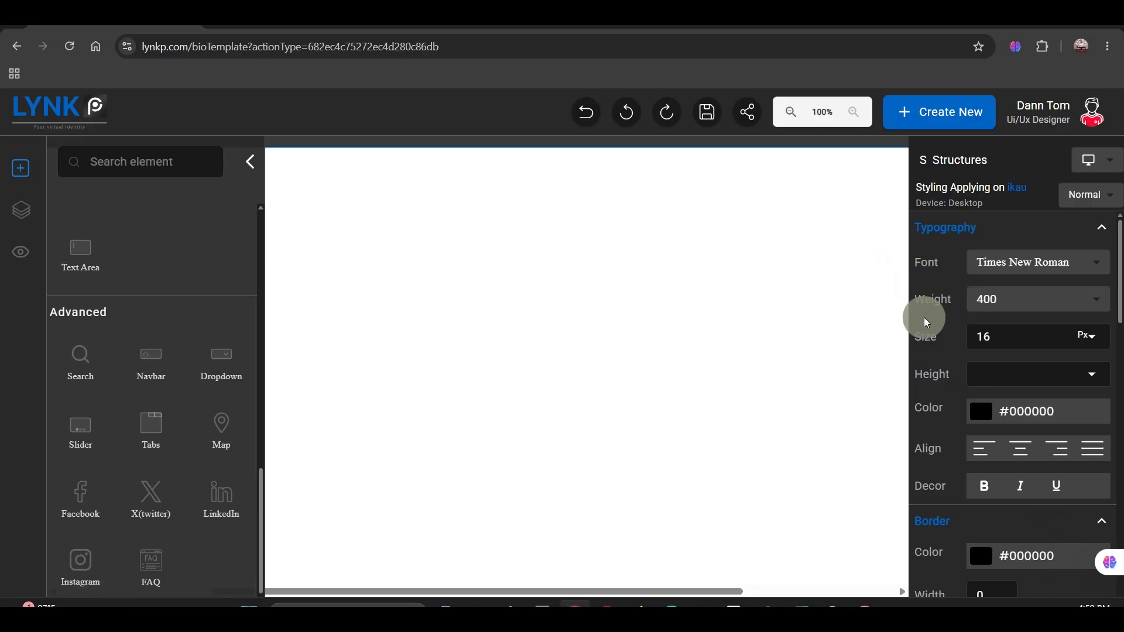
Step: Examine the structure's typography options, including font weight, size and height units, text colour, alignment and decoration
left_click(1059, 298)
scroll(1072, 387, "down", 1)
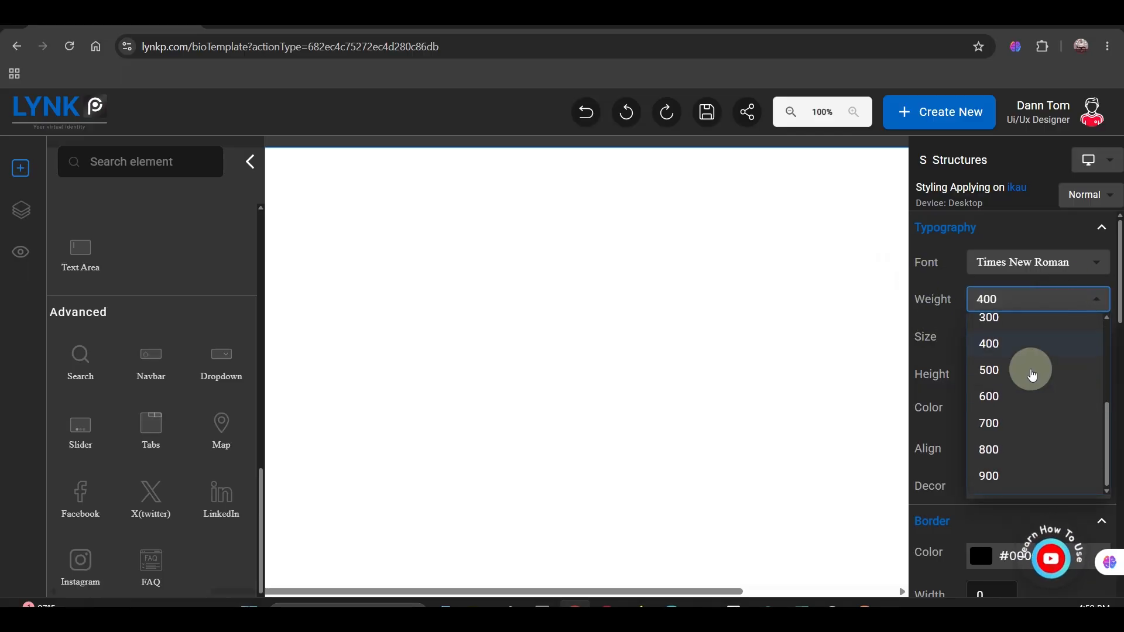
left_click(895, 329)
left_click(1093, 336)
left_click(925, 375)
left_click(1093, 376)
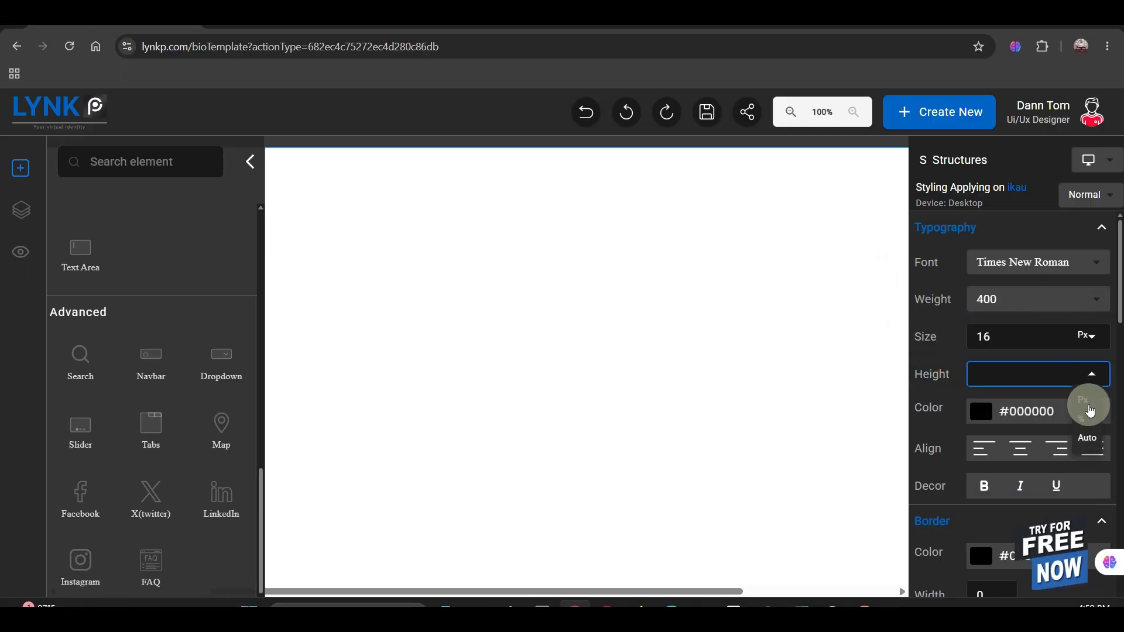
left_click(964, 420)
left_click(980, 417)
scroll(994, 463, "down", 3)
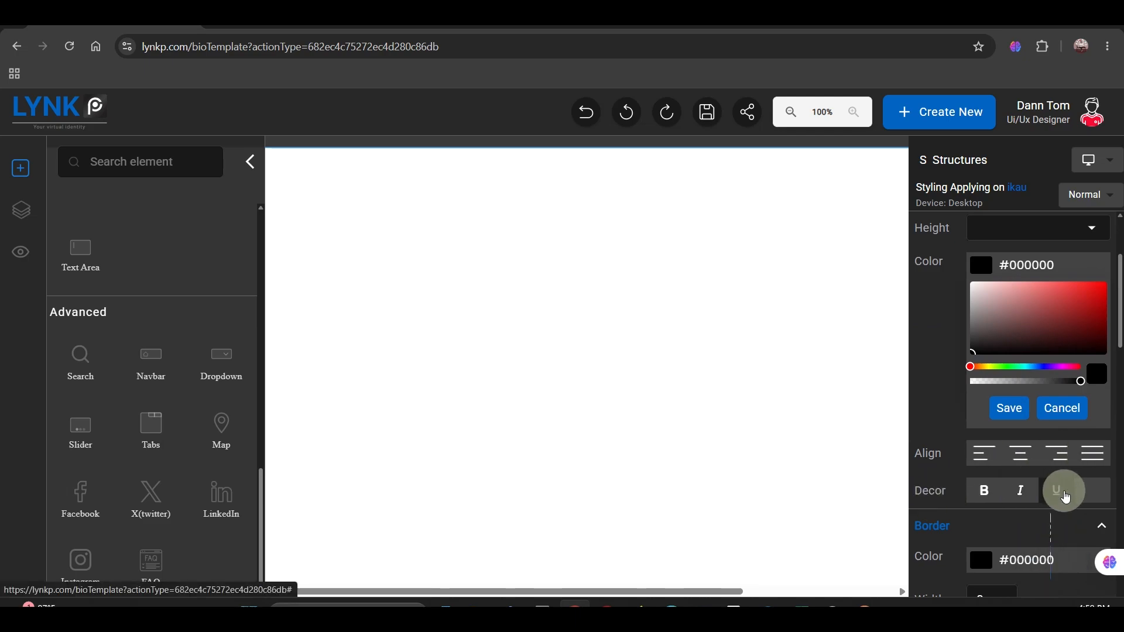
scroll(1066, 492, "down", 5)
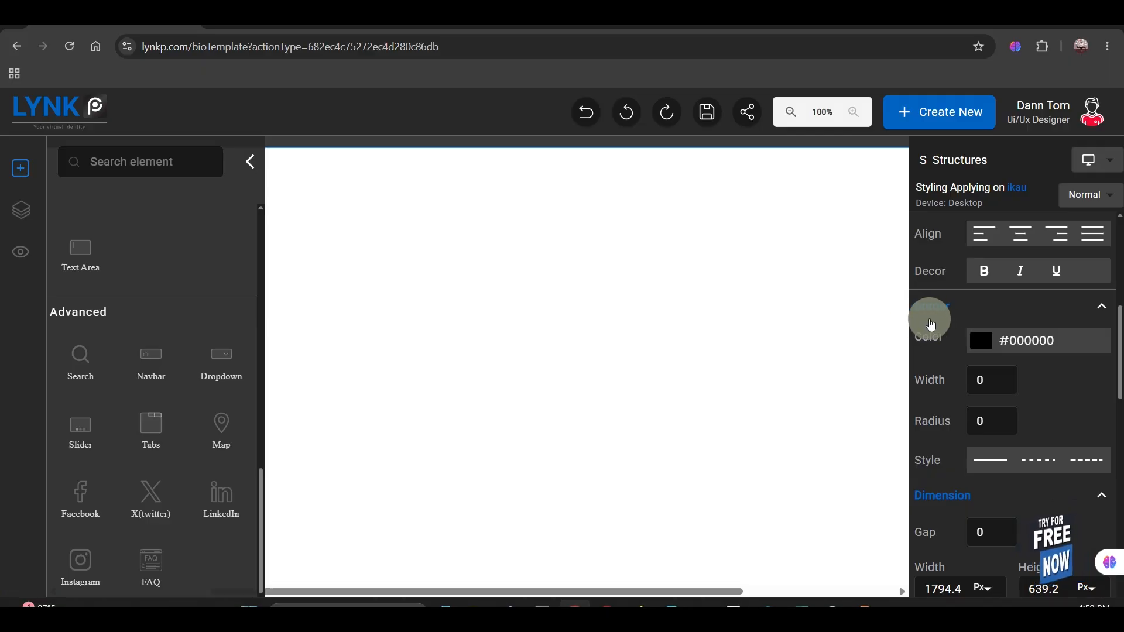
Step: Review the structure's border colour, width and radius settings, and apply the dashed border style
left_click(983, 346)
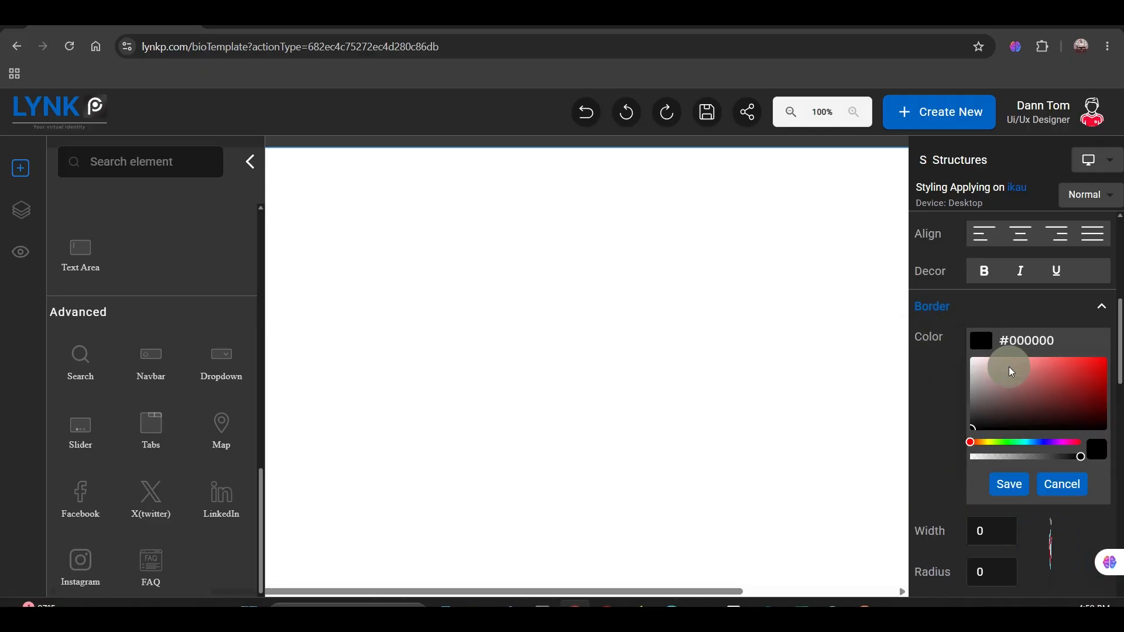
scroll(999, 404, "down", 3)
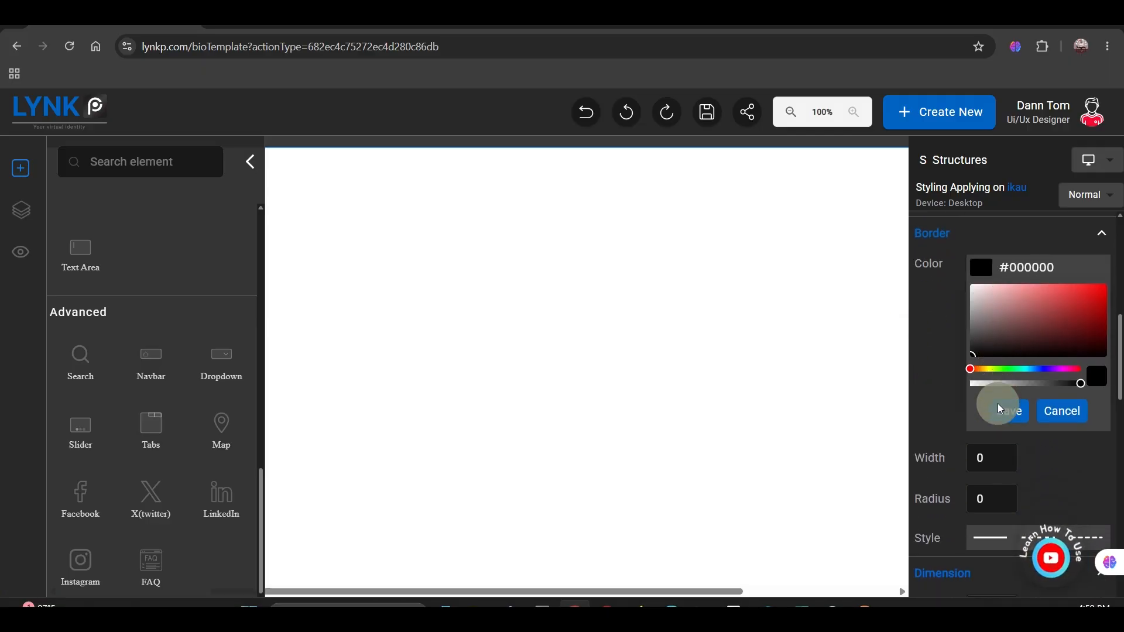
left_click(990, 384)
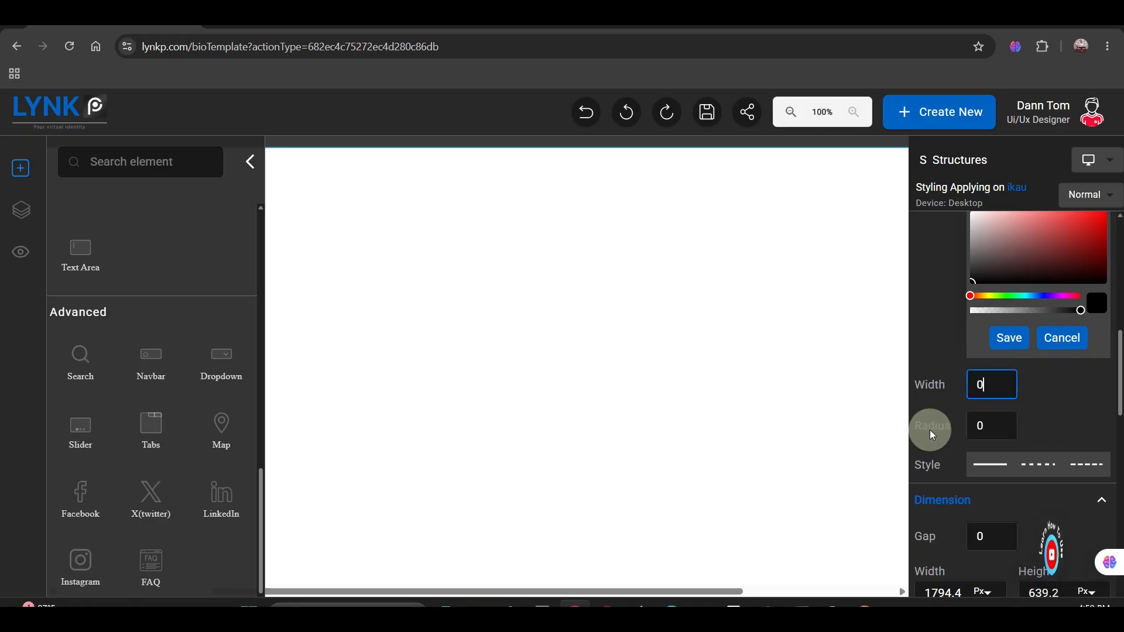
left_click(991, 425)
left_click(994, 460)
left_click(1081, 459)
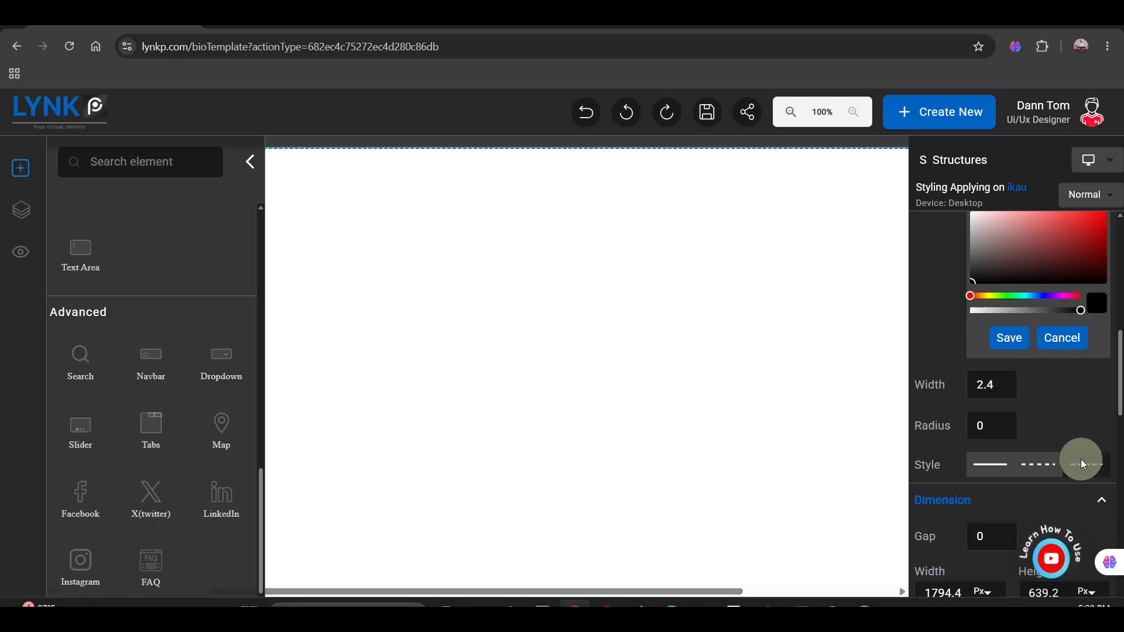
Step: Examine the unit options for the structure's width, height and four margins in its dimension settings
scroll(986, 462, "down", 4)
left_click(979, 381)
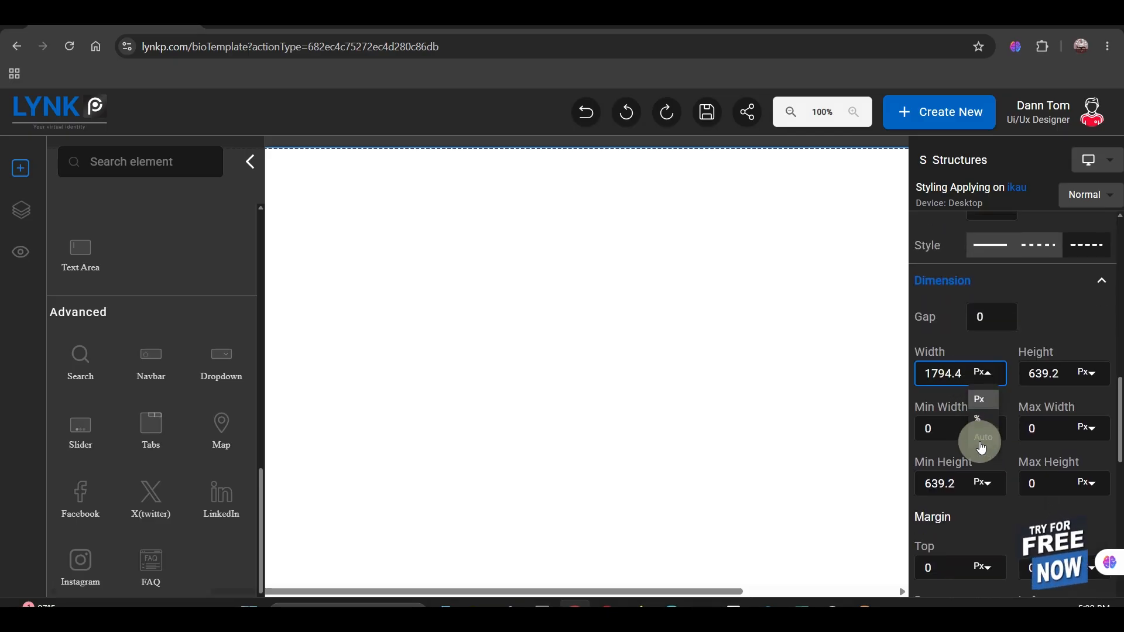
left_click(1088, 374)
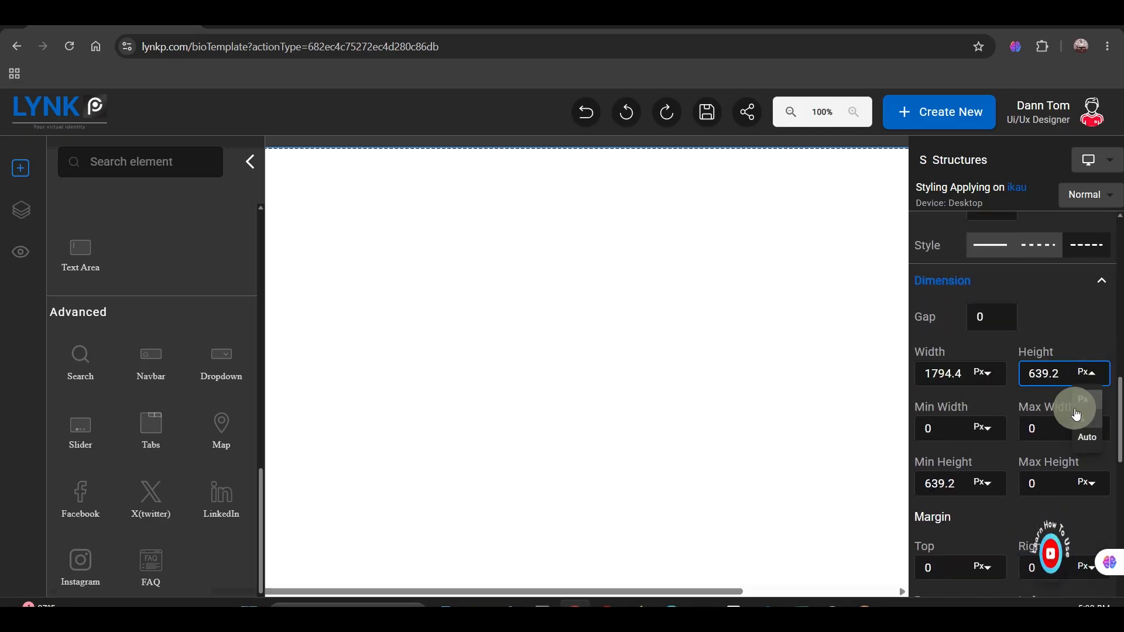
left_click(955, 415)
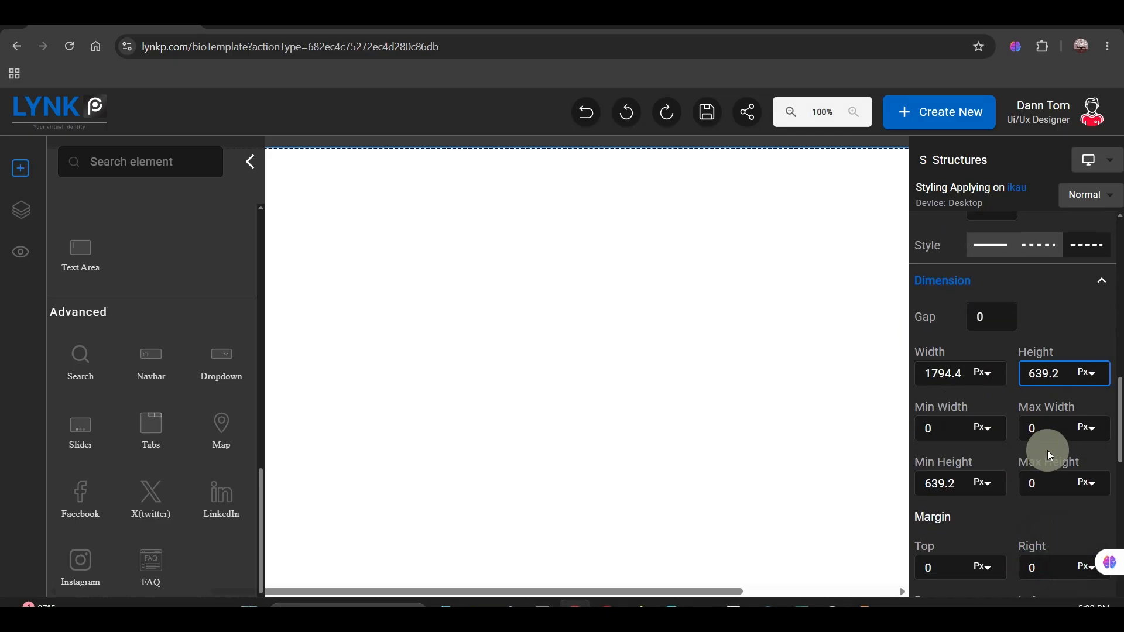
scroll(1025, 483, "down", 2)
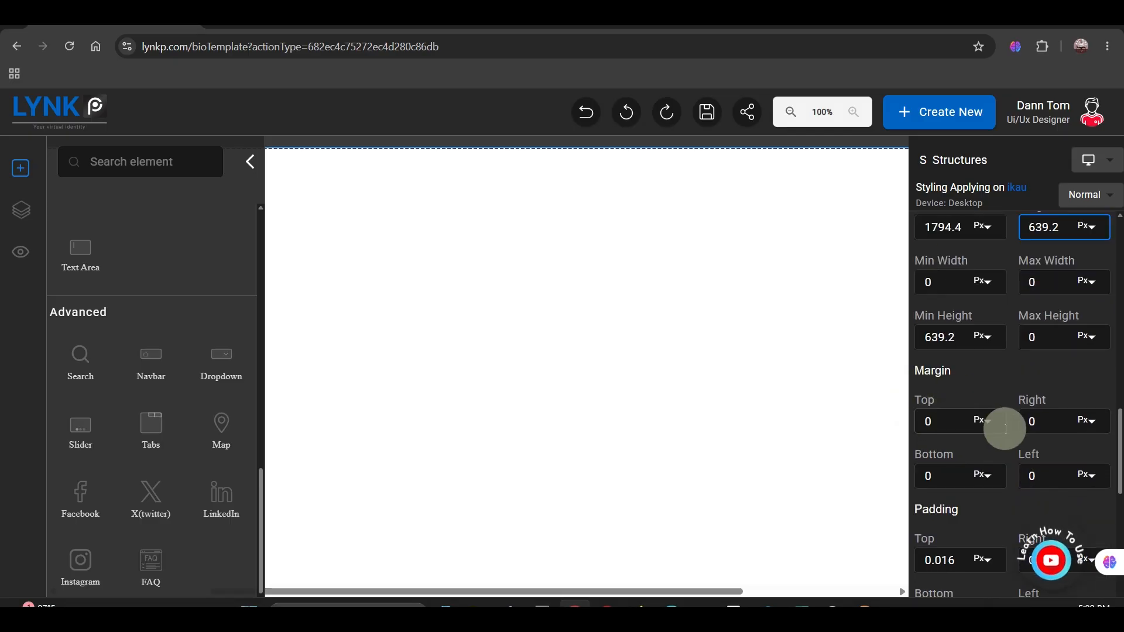
left_click(982, 420)
left_click(1093, 420)
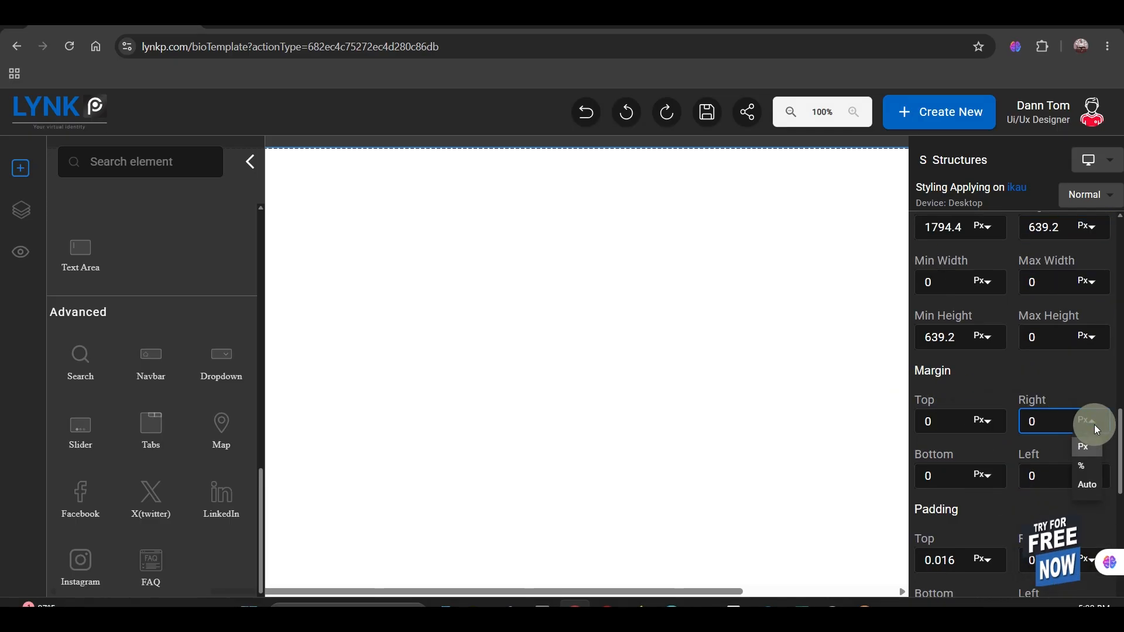
left_click(985, 475)
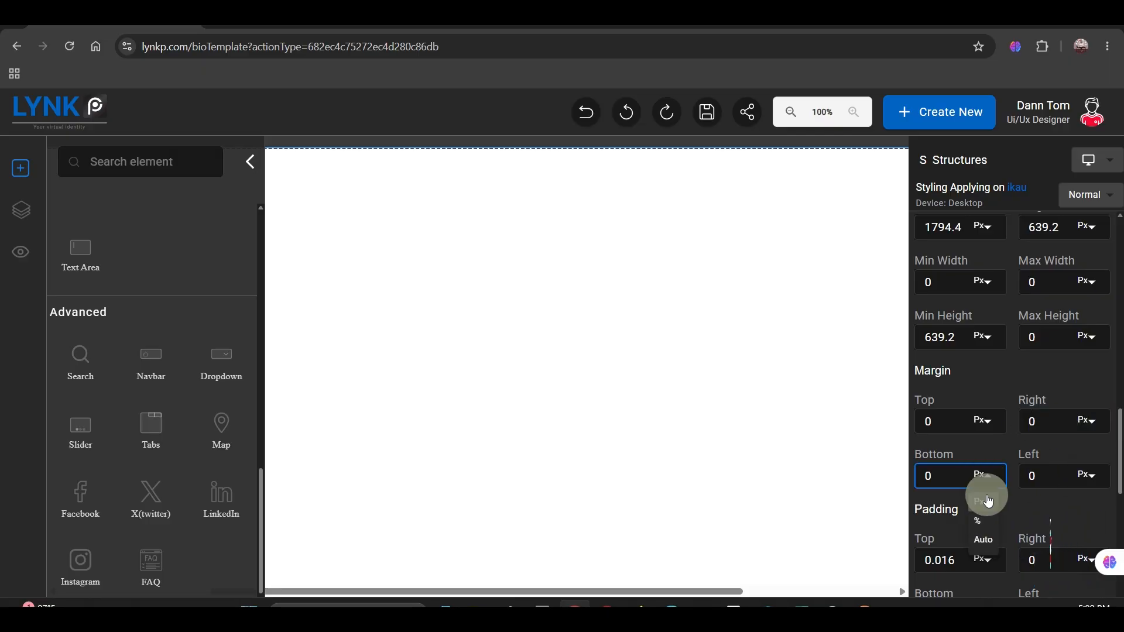
left_click(1083, 473)
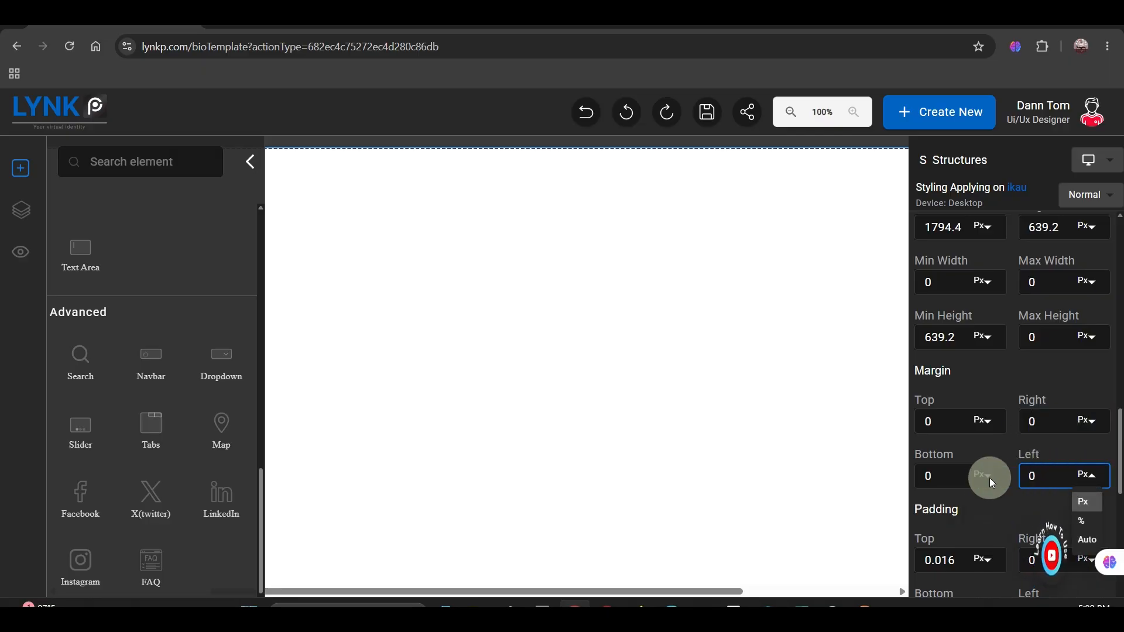
Step: Review the structure's padding and layout display settings, and open its background colour picker
scroll(988, 480, "down", 3)
scroll(988, 480, "down", 1)
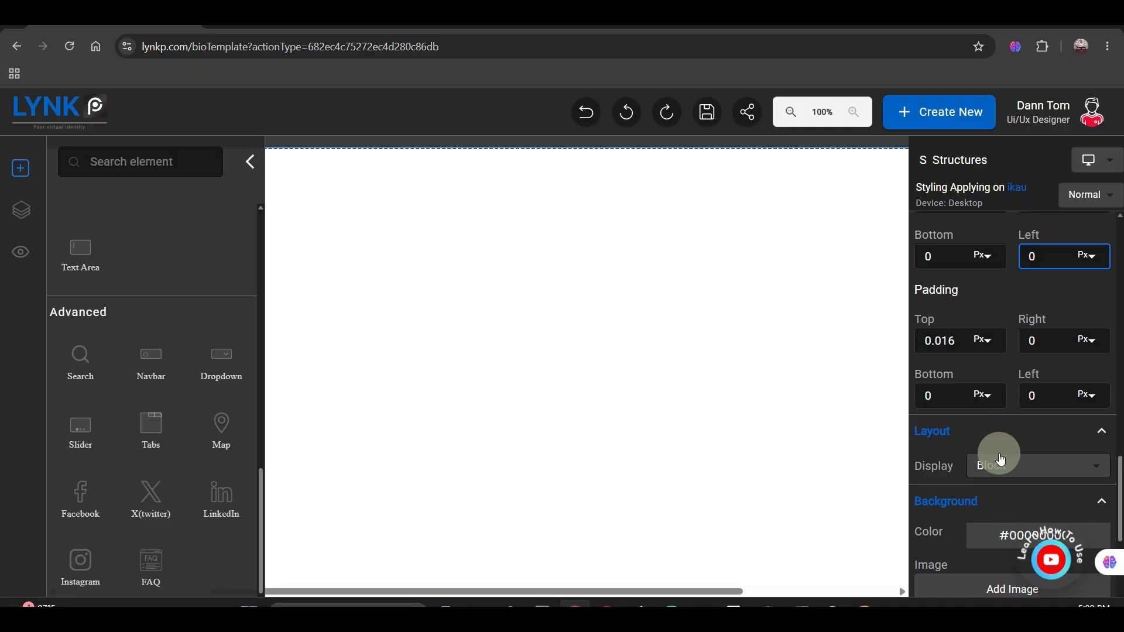
scroll(941, 502, "down", 3)
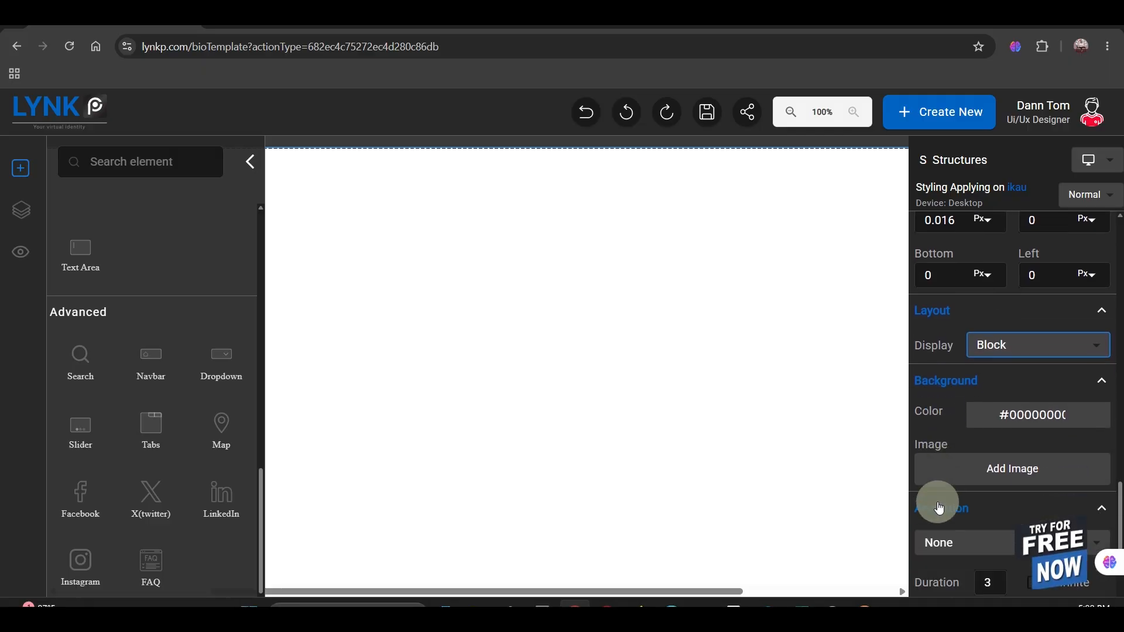
left_click(992, 400)
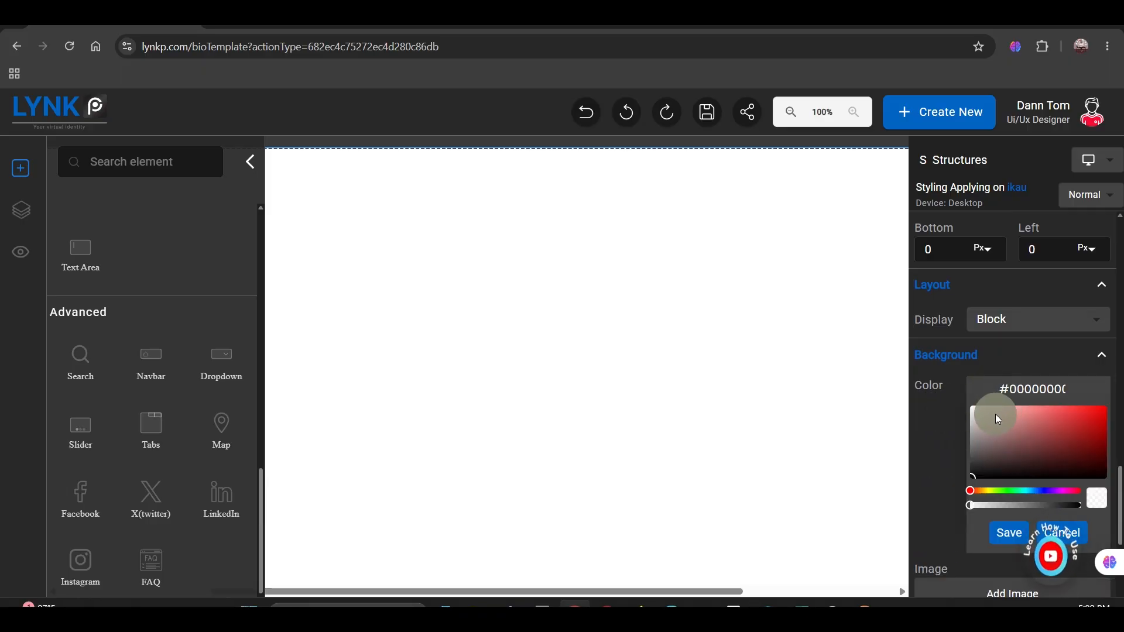
Step: Look at the structure's background image upload options and dismiss them without adding an image
scroll(995, 413, "down", 3)
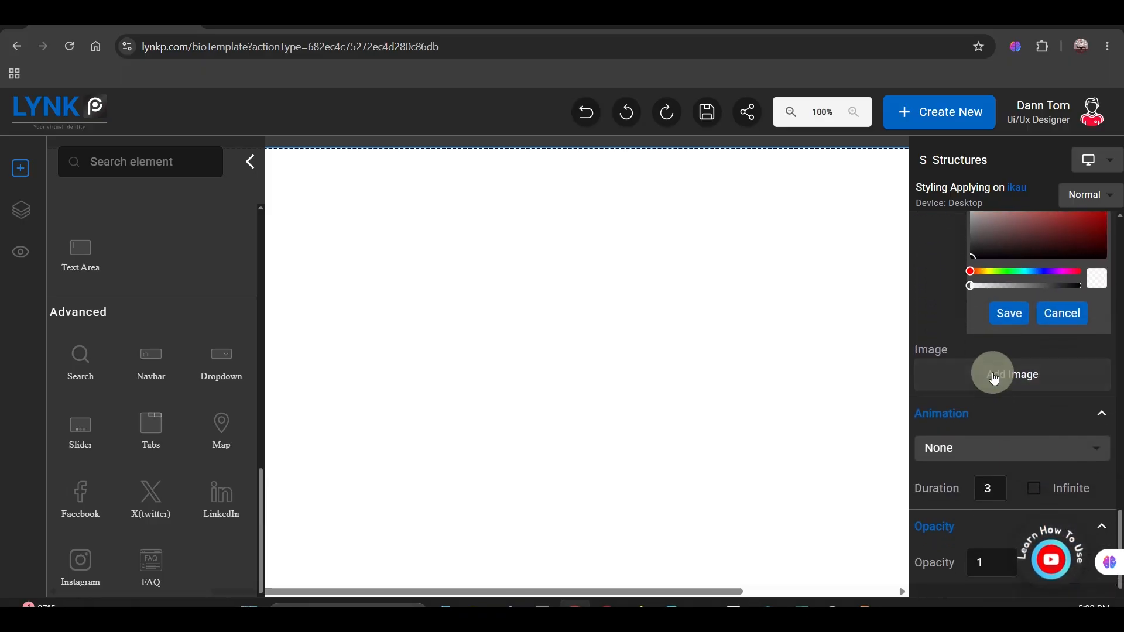
left_click(994, 379)
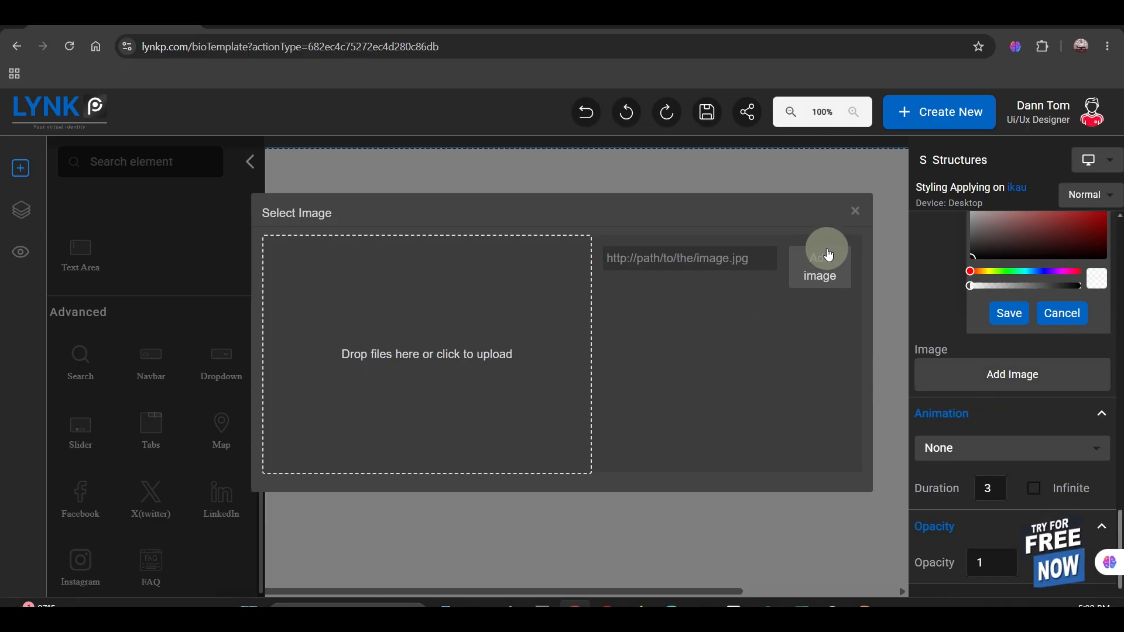
left_click(854, 212)
scroll(975, 425, "down", 1)
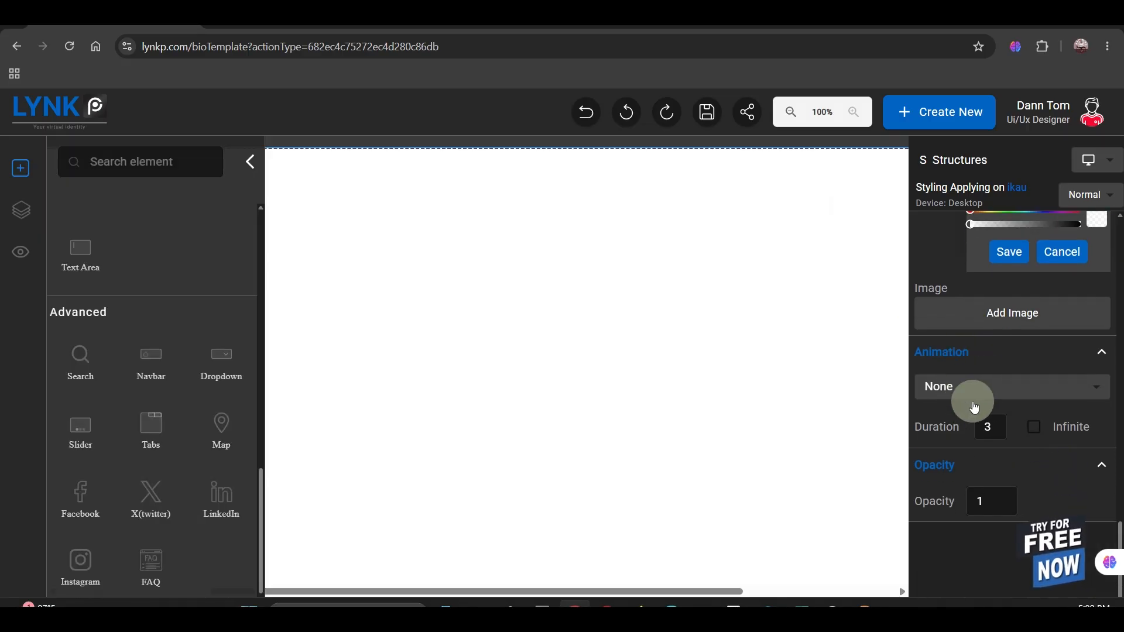
Step: Browse the structure's animation presets and its Normal, Hover and Click styling states without changing them
left_click(987, 381)
scroll(966, 445, "down", 3)
scroll(964, 457, "down", 2)
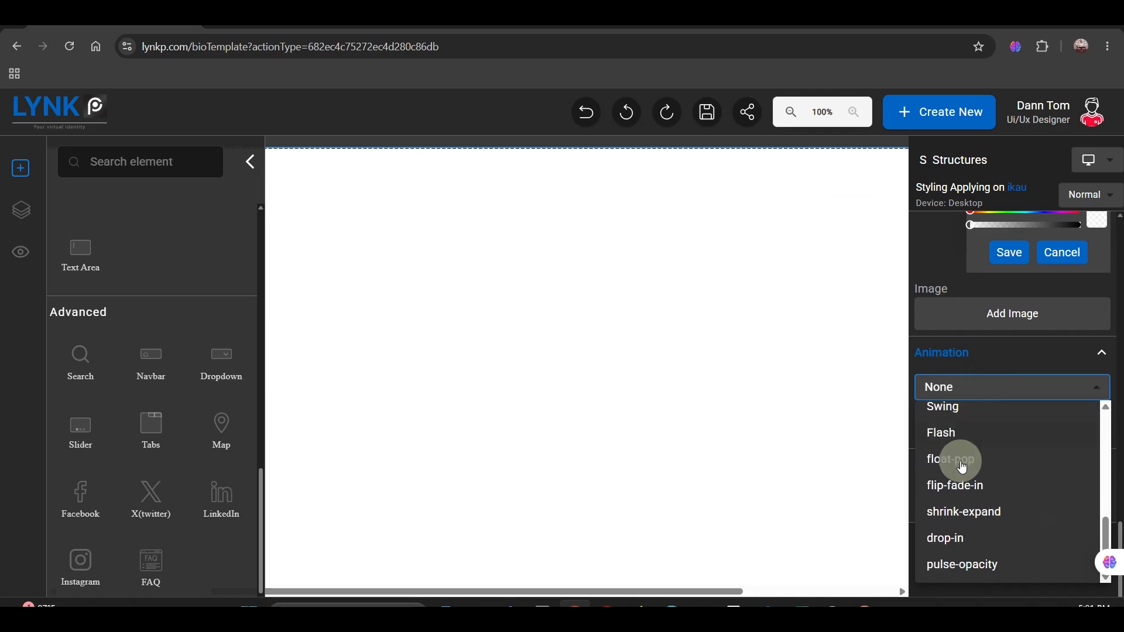
scroll(953, 496, "up", 3)
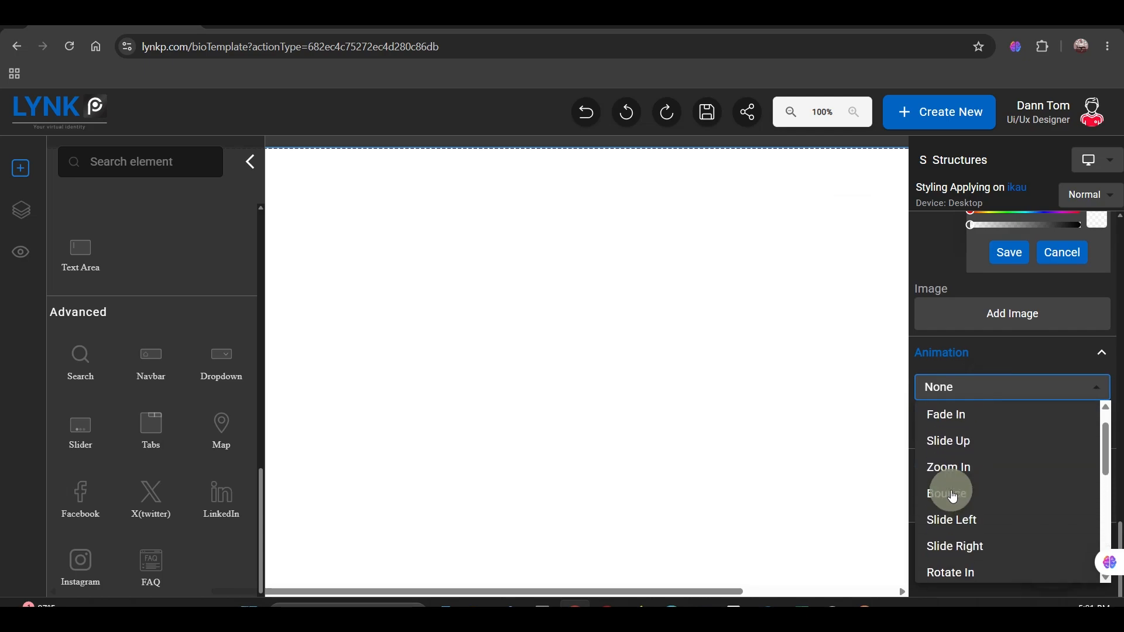
left_click(1080, 388)
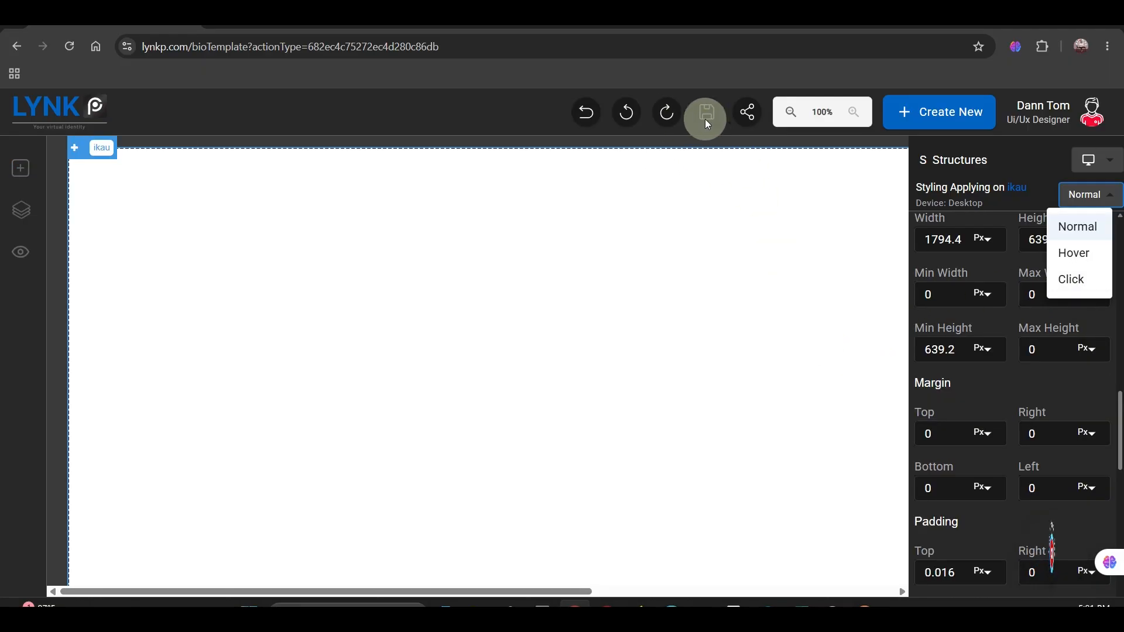
left_click(728, 191)
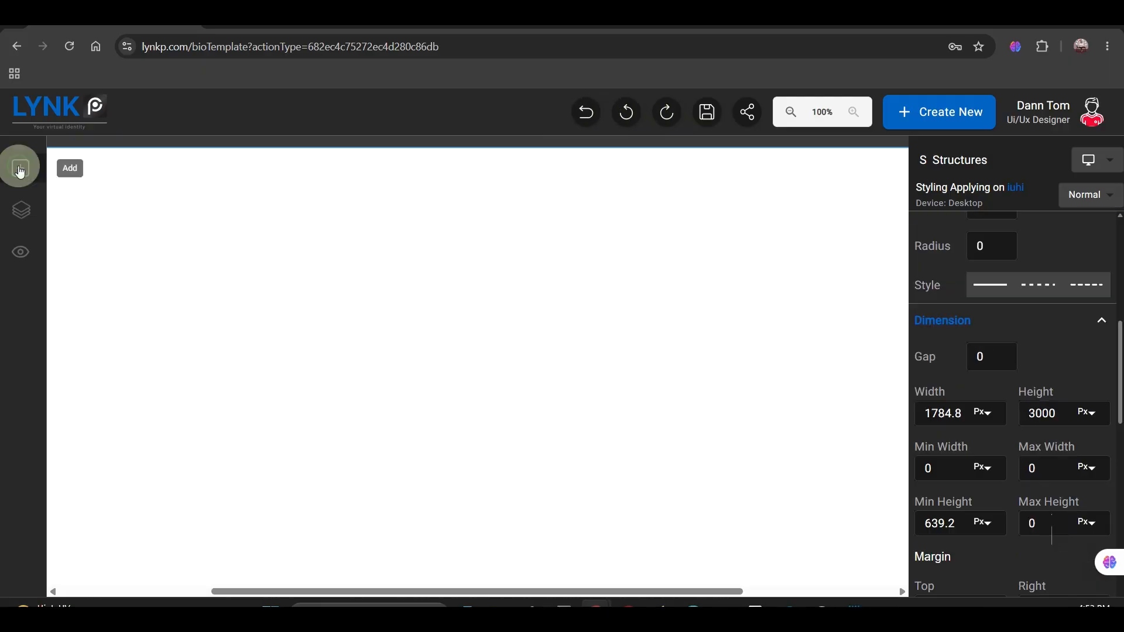
Step: Add a Navbar element at the top of the blank page
left_click(20, 170)
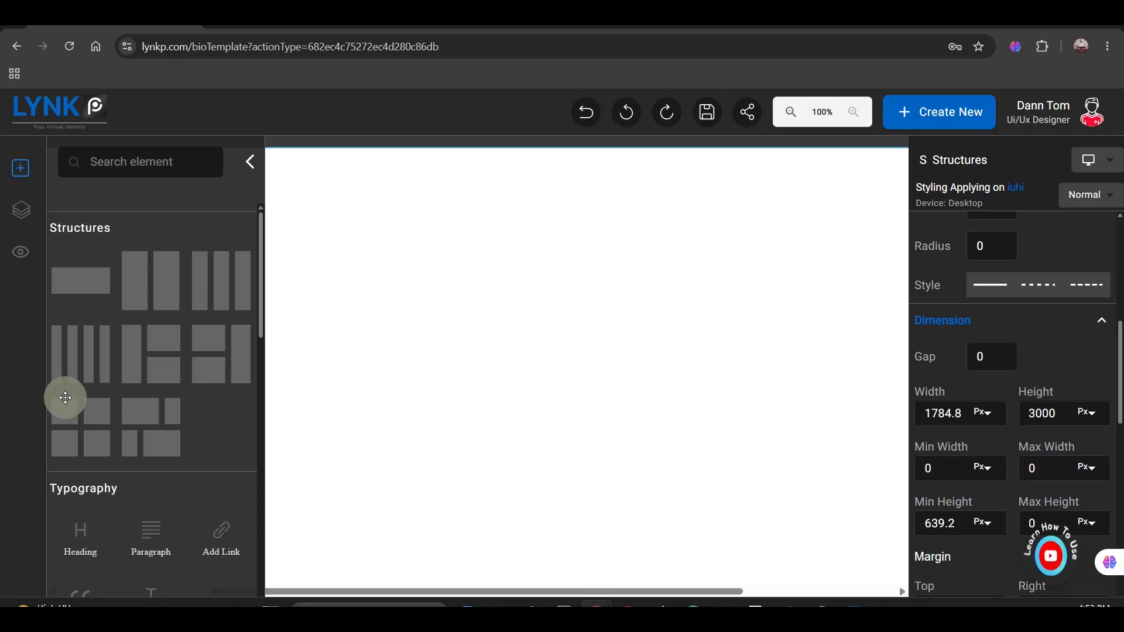
scroll(65, 398, "down", 15)
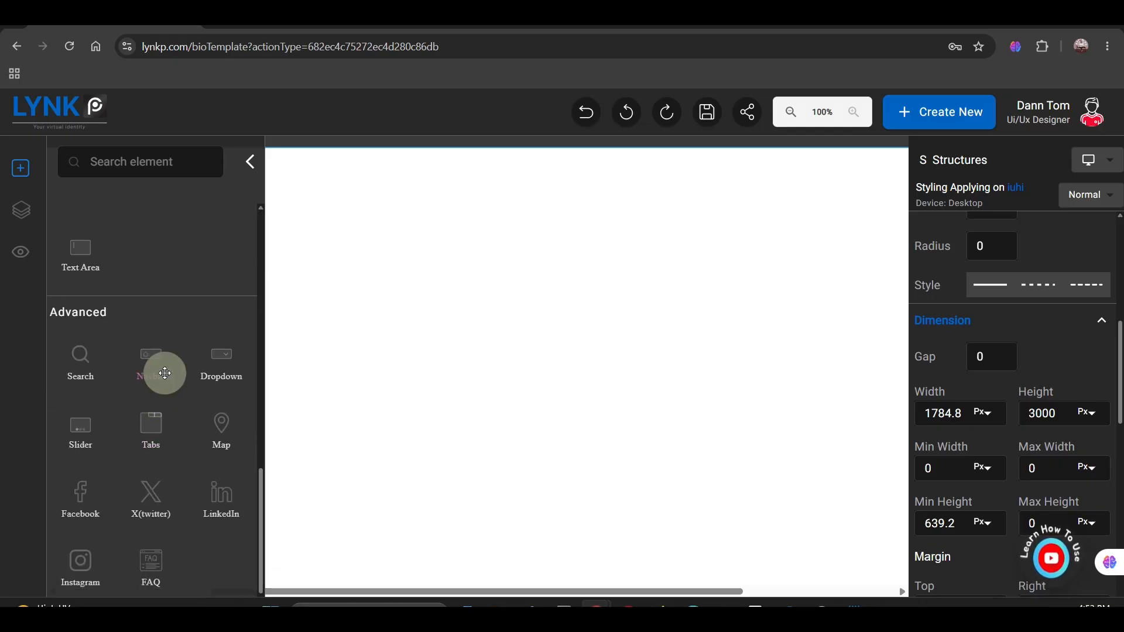
left_click_drag(165, 373, 304, 186)
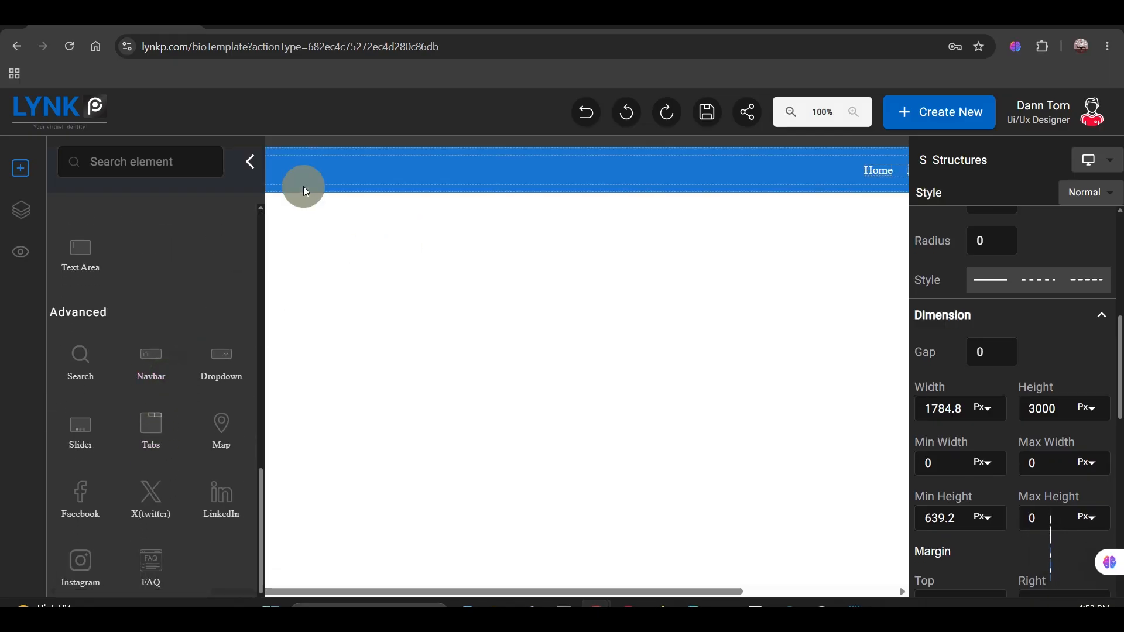
Step: Set the navbar's width to 1200 px
left_click(303, 186)
scroll(996, 363, "down", 10)
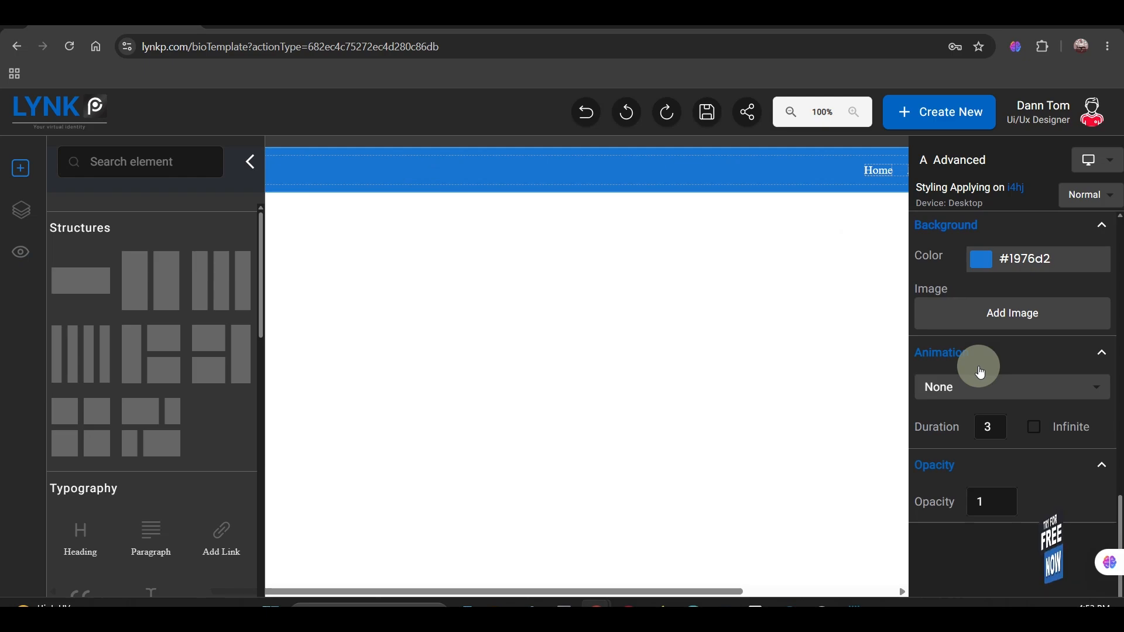
scroll(933, 371, "down", 5)
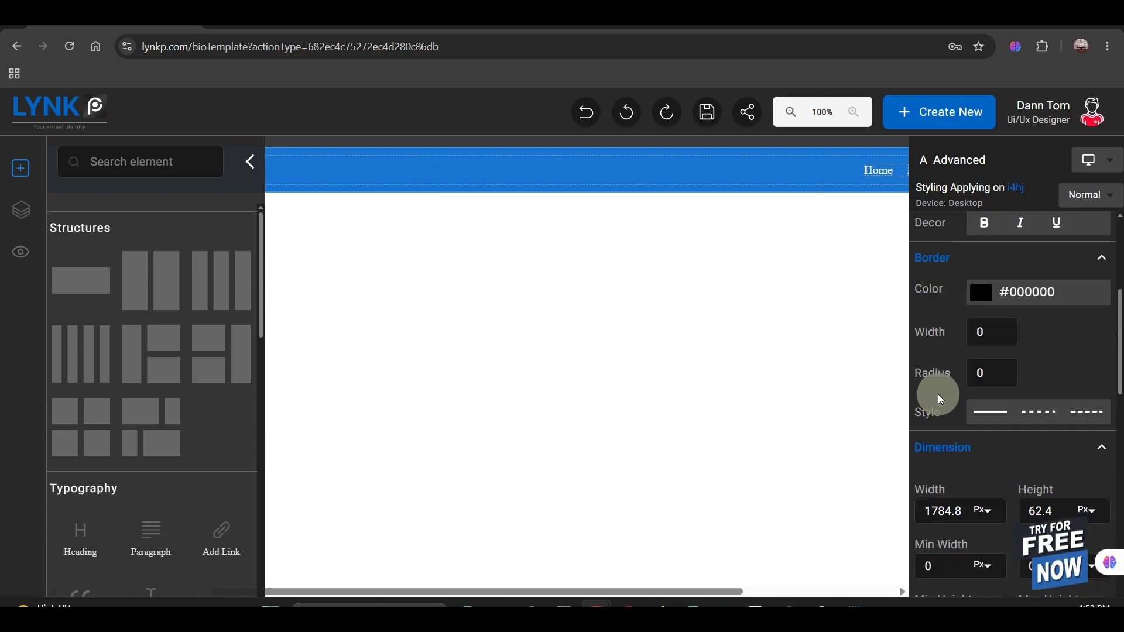
left_click(948, 511)
key("ctrl+a")
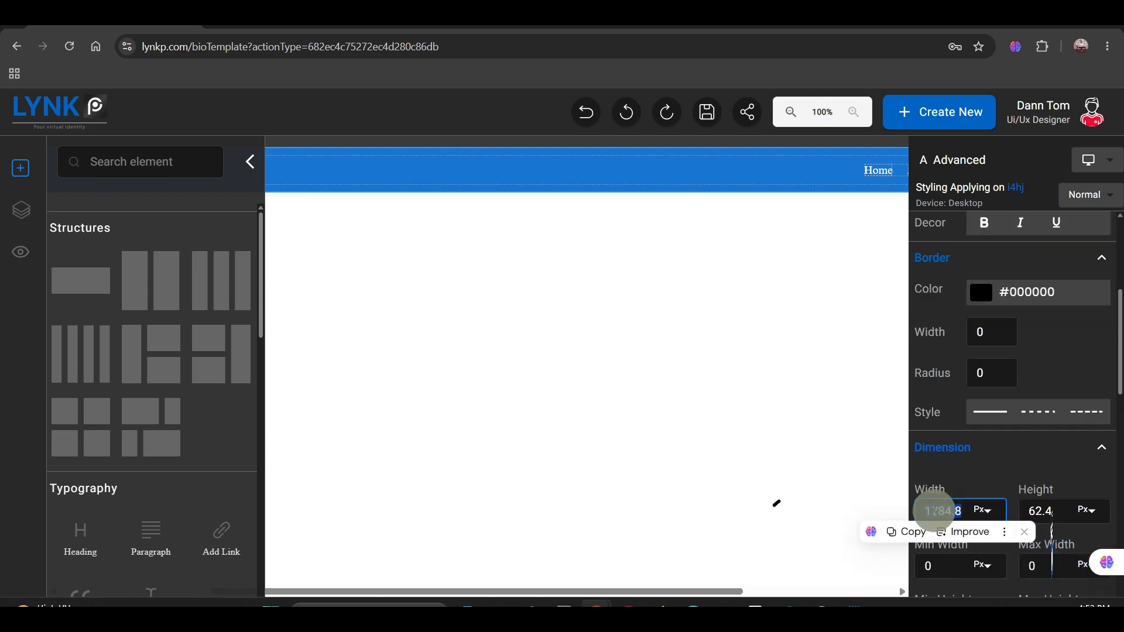
type("1200")
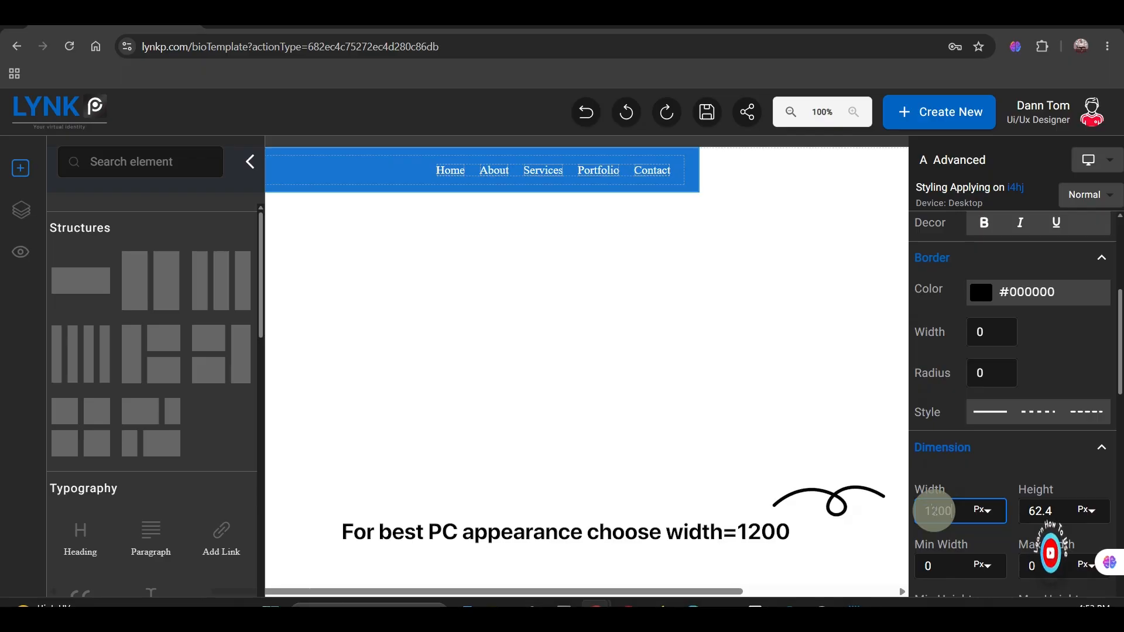
Step: Set the navbar's right and left margins to Auto
scroll(935, 511, "down", 5)
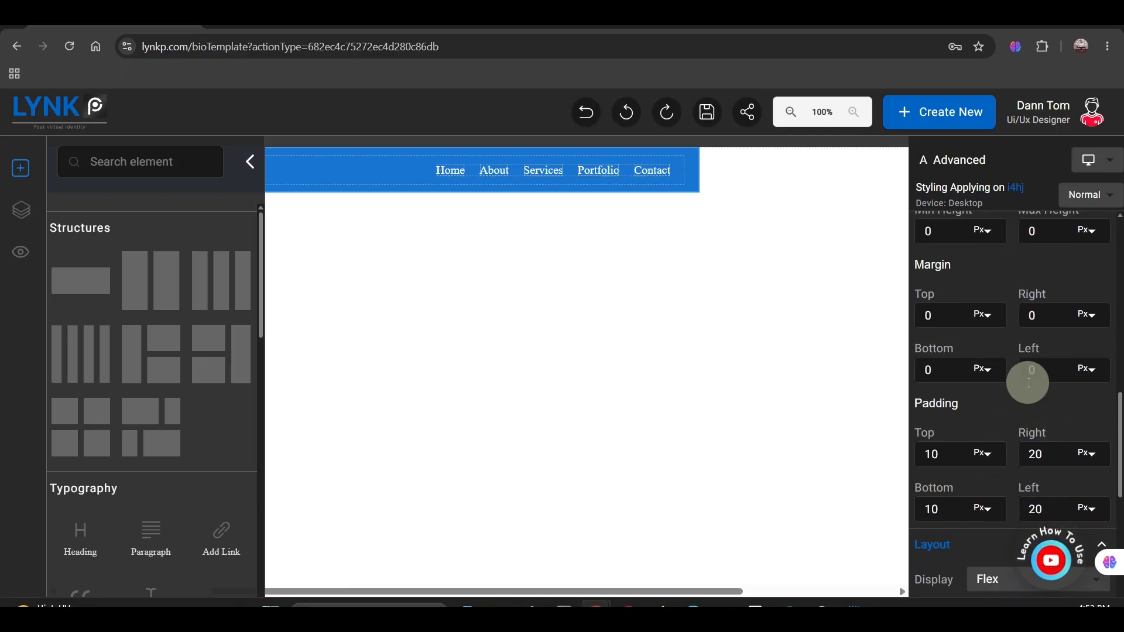
left_click(1093, 318)
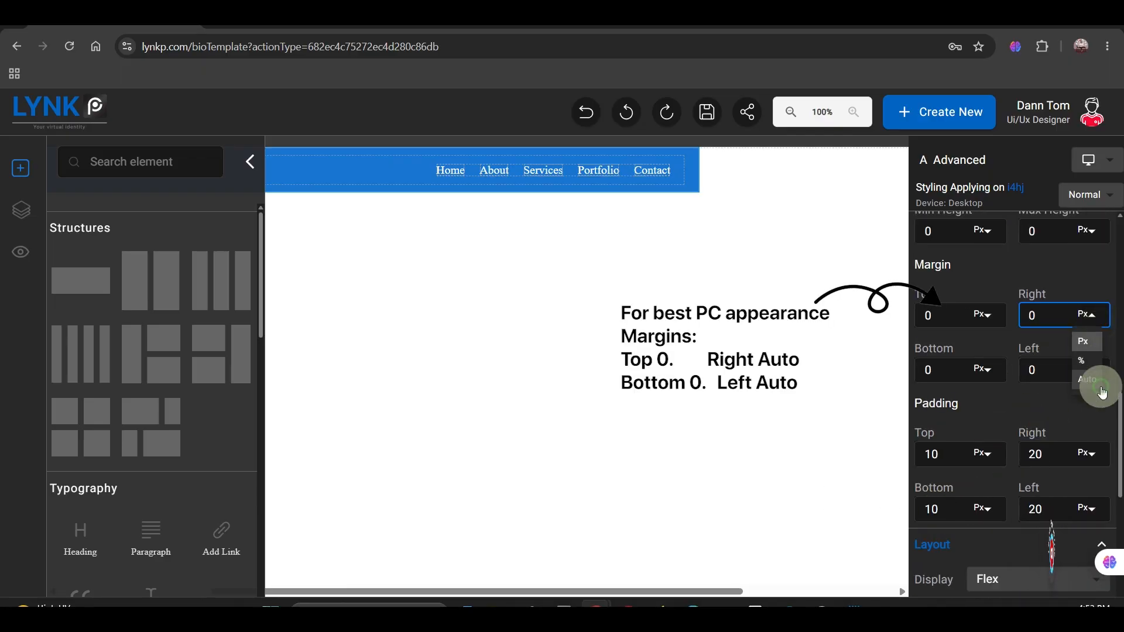
left_click(1097, 380)
left_click(1094, 375)
left_click(1091, 436)
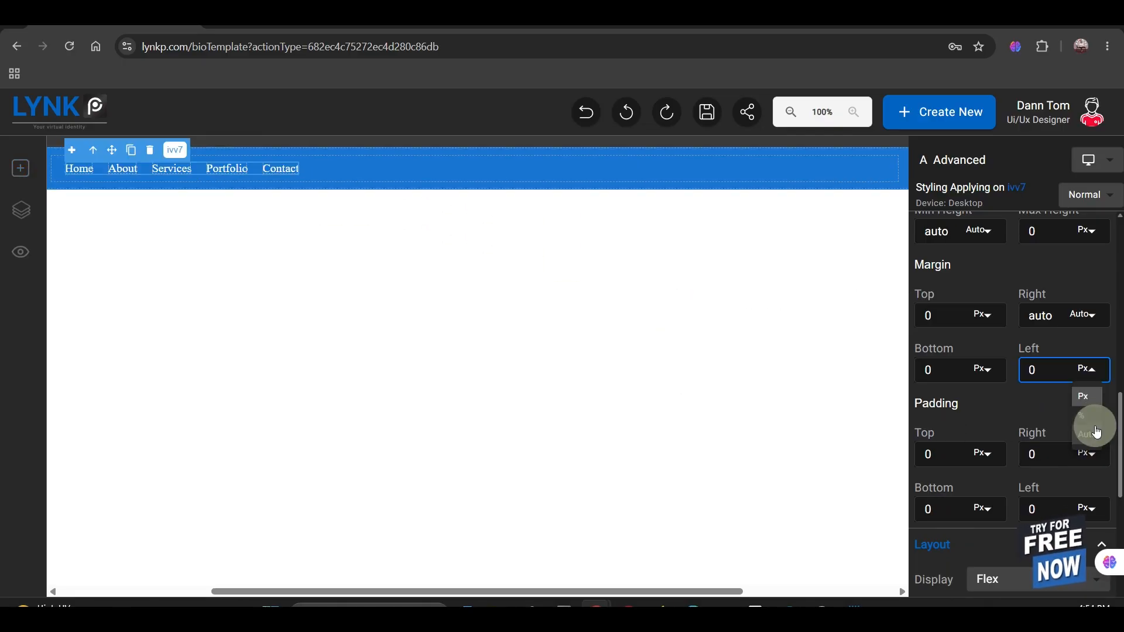
left_click(1098, 432)
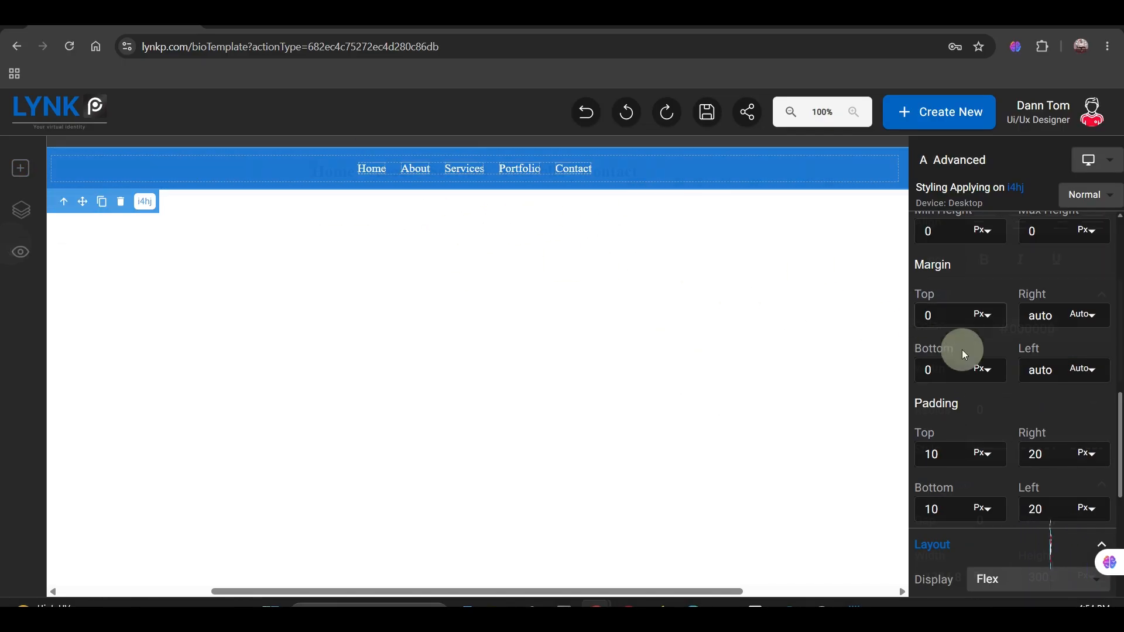
Step: Preview the page, then add a single-column structure and place it directly below the navbar
left_click(21, 251)
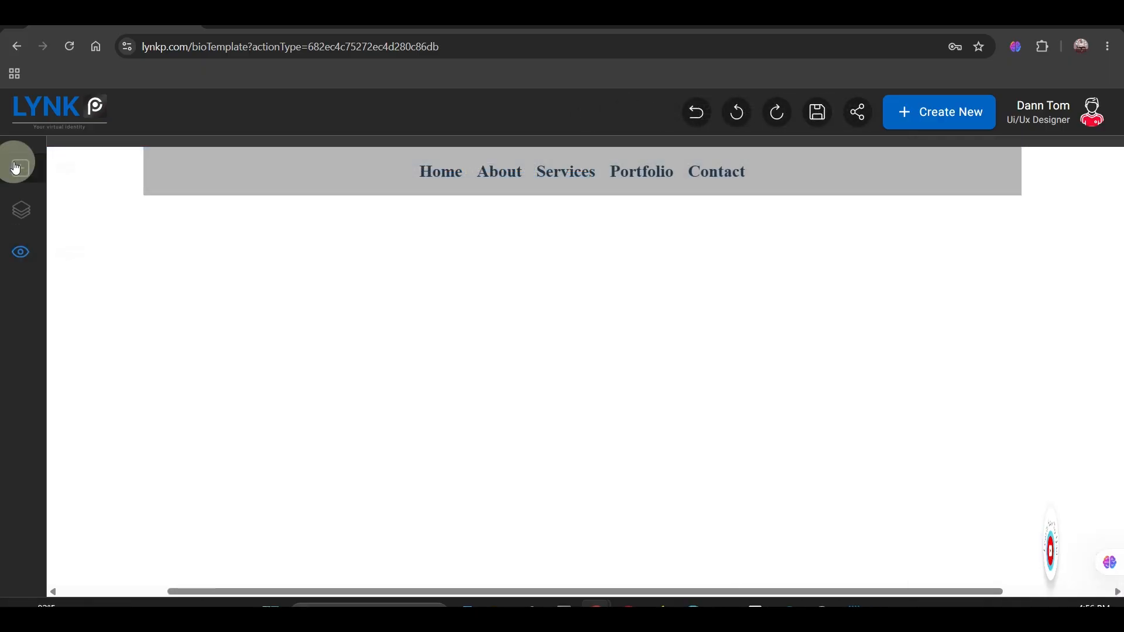
left_click(5, 179)
left_click_drag(76, 281, 459, 196)
left_click_drag(584, 591, 668, 538)
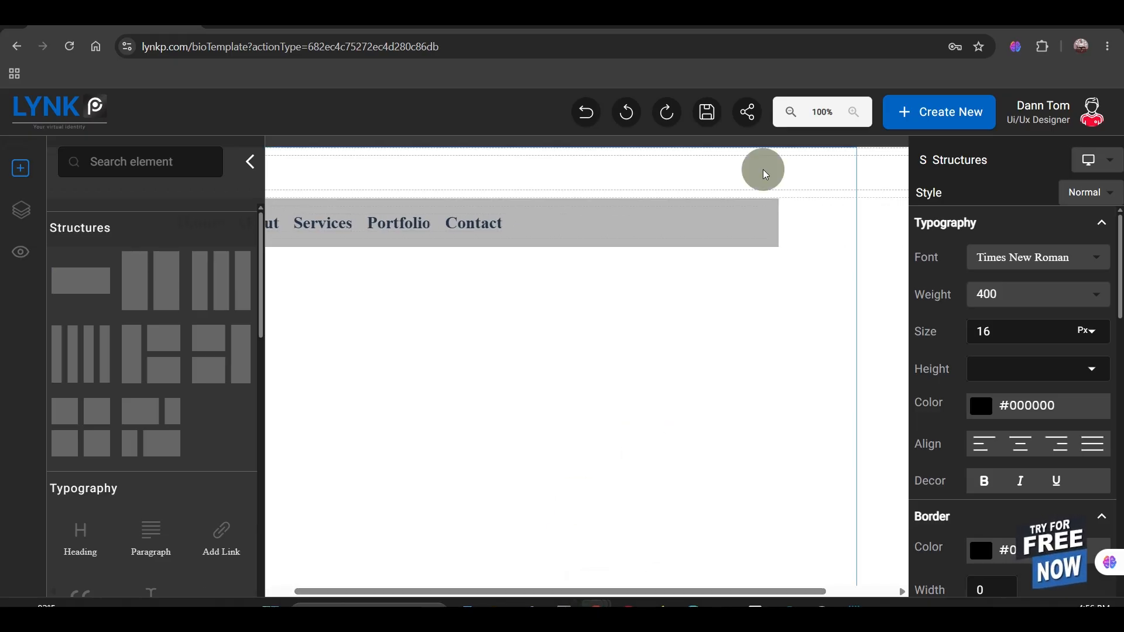
left_click(799, 192)
left_click_drag(817, 210, 633, 287)
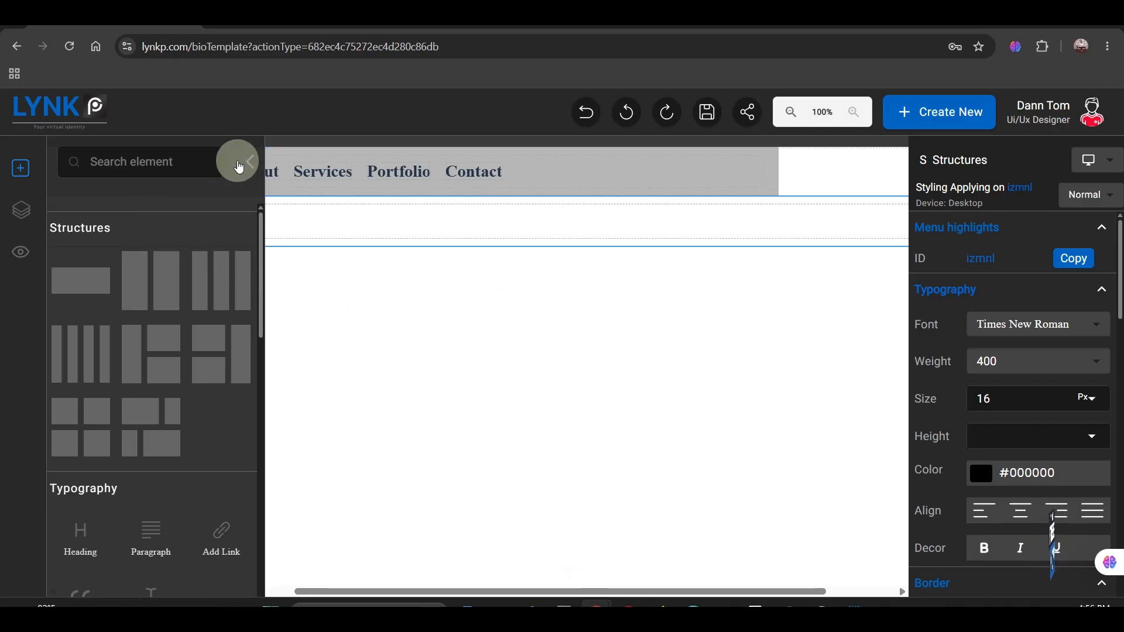
left_click(242, 166)
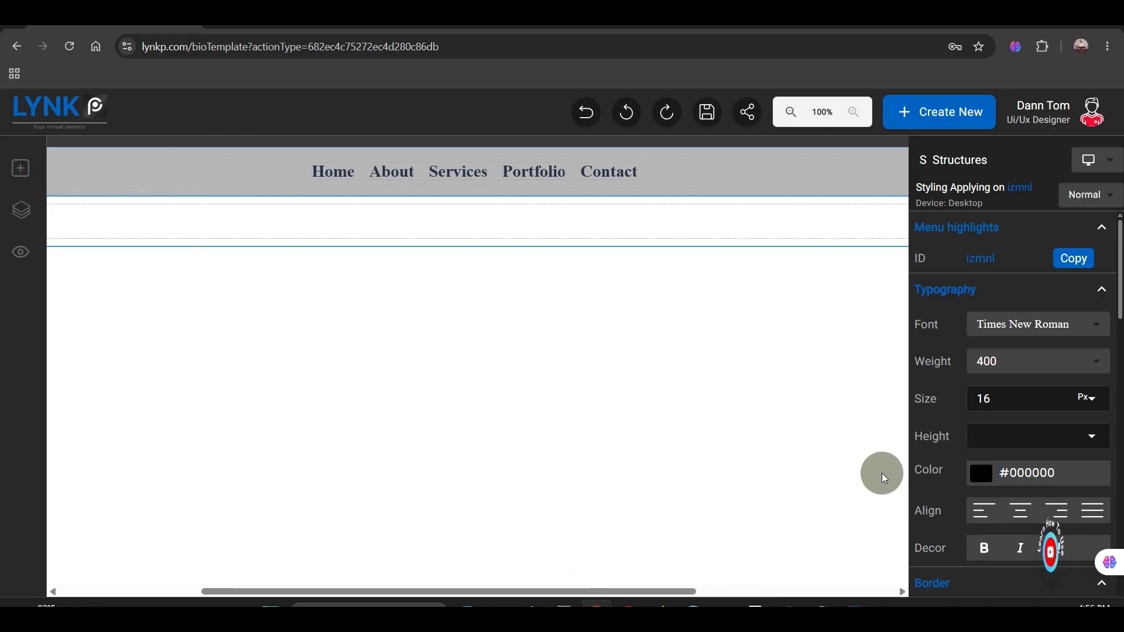
Step: Set the new structure's width to 1200 px and its left and right margins to Auto
scroll(975, 482, "down", 5)
scroll(936, 330, "up", 5)
double_click(935, 485)
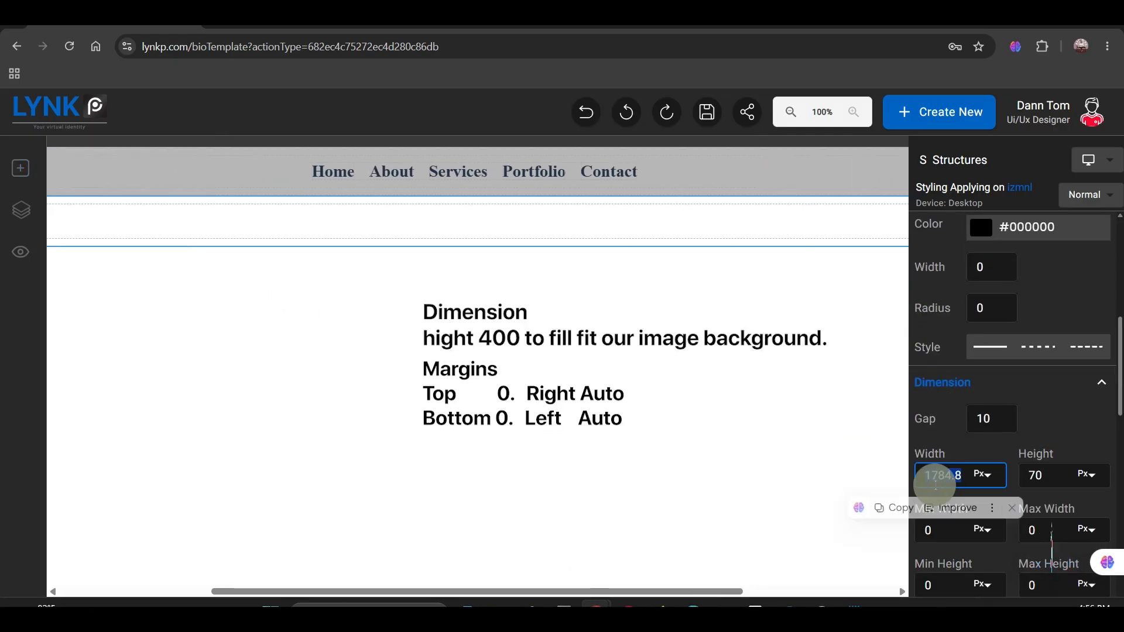
type("1200")
scroll(935, 486, "down", 5)
left_click(1087, 342)
left_click(1085, 402)
left_click(1094, 283)
left_click(1085, 347)
Step: Set the height of the structure below the navbar to 400 px
scroll(988, 315, "up", 5)
double_click(1045, 480)
type("400")
left_click(250, 203)
Step: Upload the cargo port image with the airplane and apply it as the structure's background
scroll(1011, 389, "down", 5)
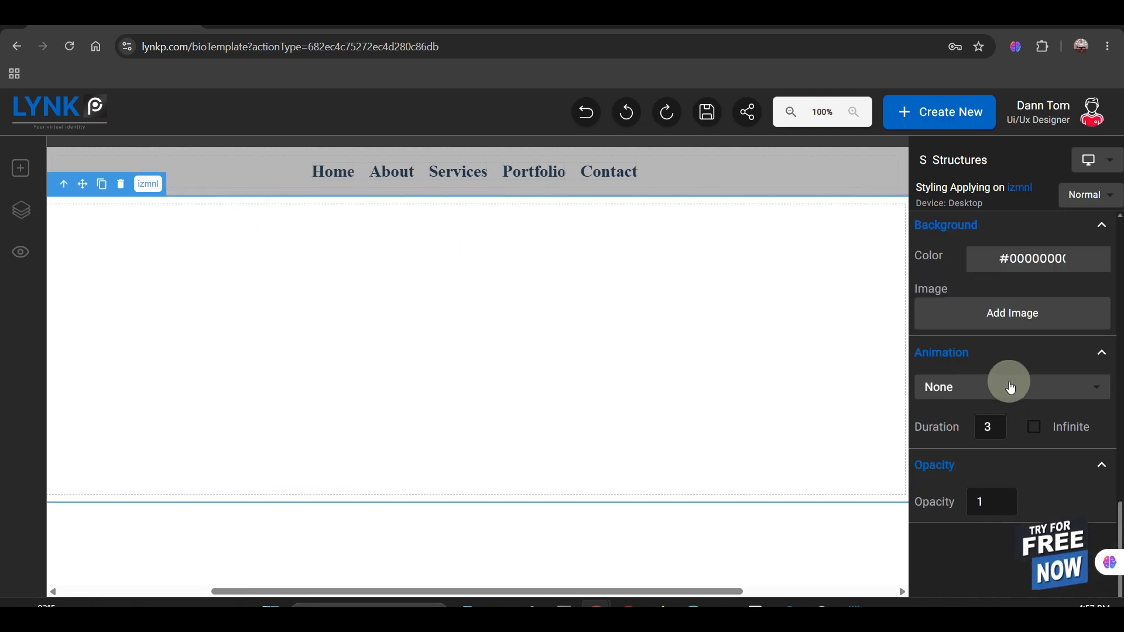
left_click(1000, 312)
left_click(449, 332)
left_click(332, 138)
left_click(820, 529)
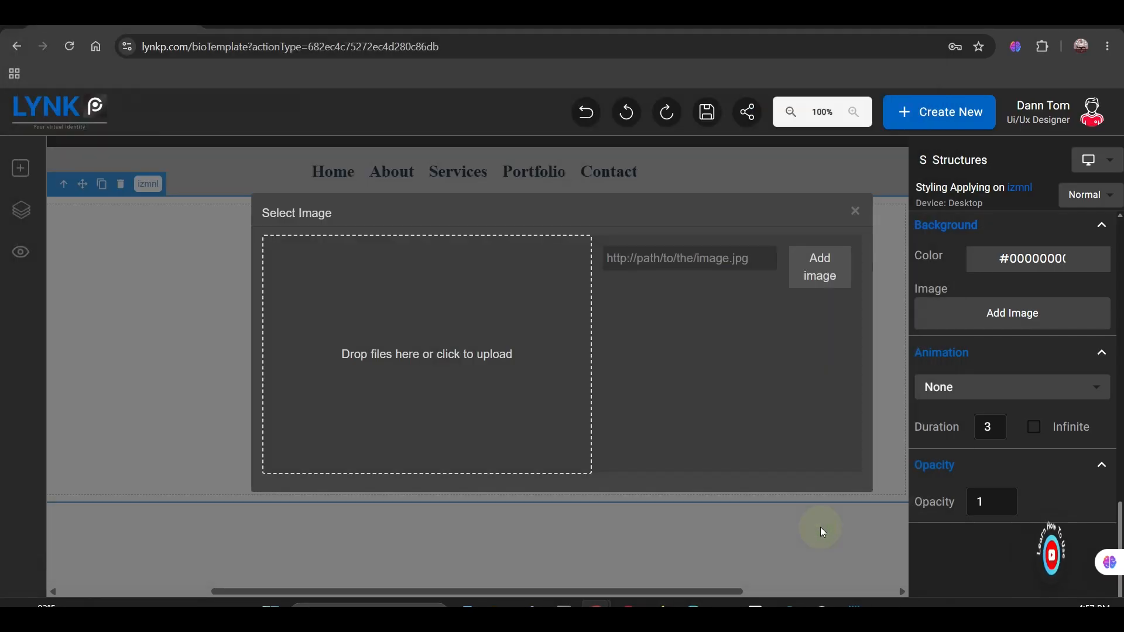
left_click(656, 334)
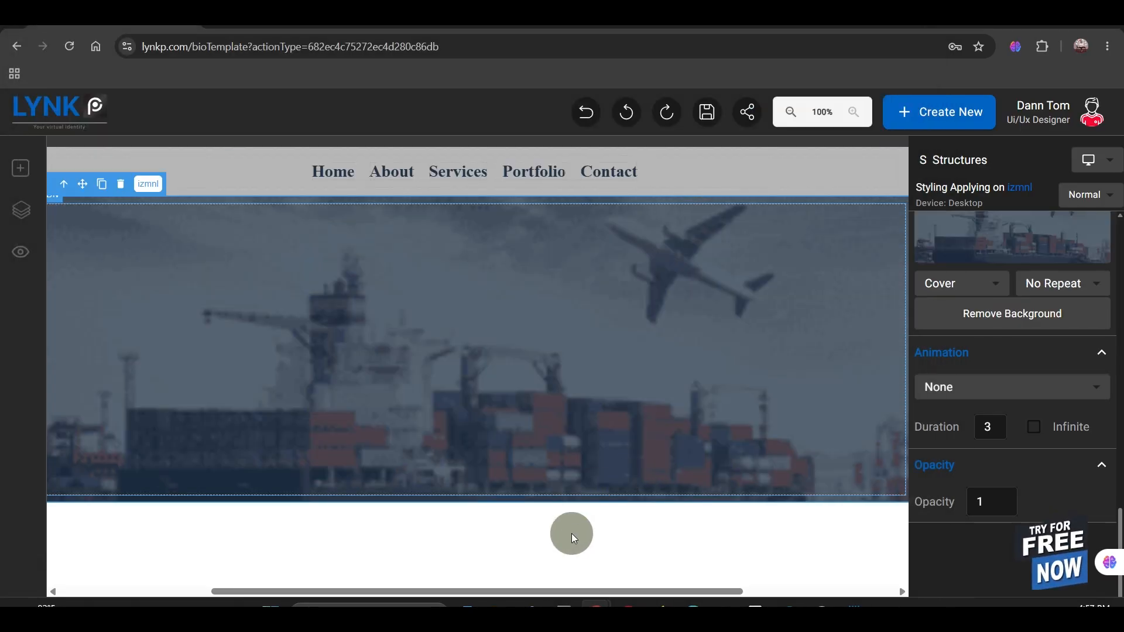
Step: Preview the page, then add a Heading element inside the structure with the background image
left_click(39, 250)
left_click(20, 169)
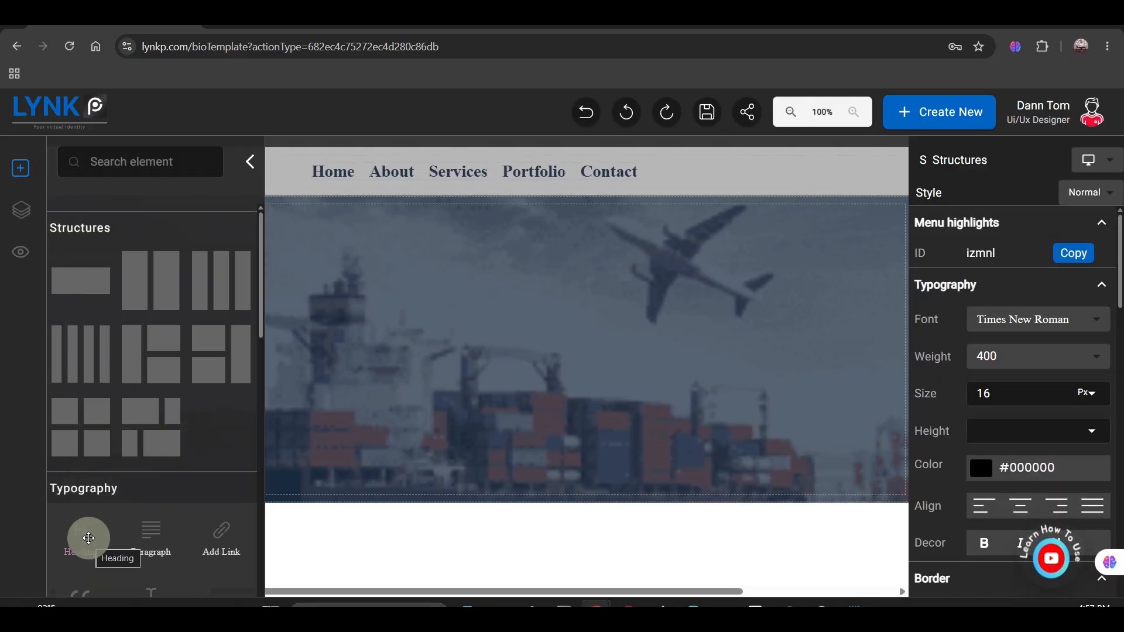
left_click_drag(88, 538, 477, 304)
left_click(253, 161)
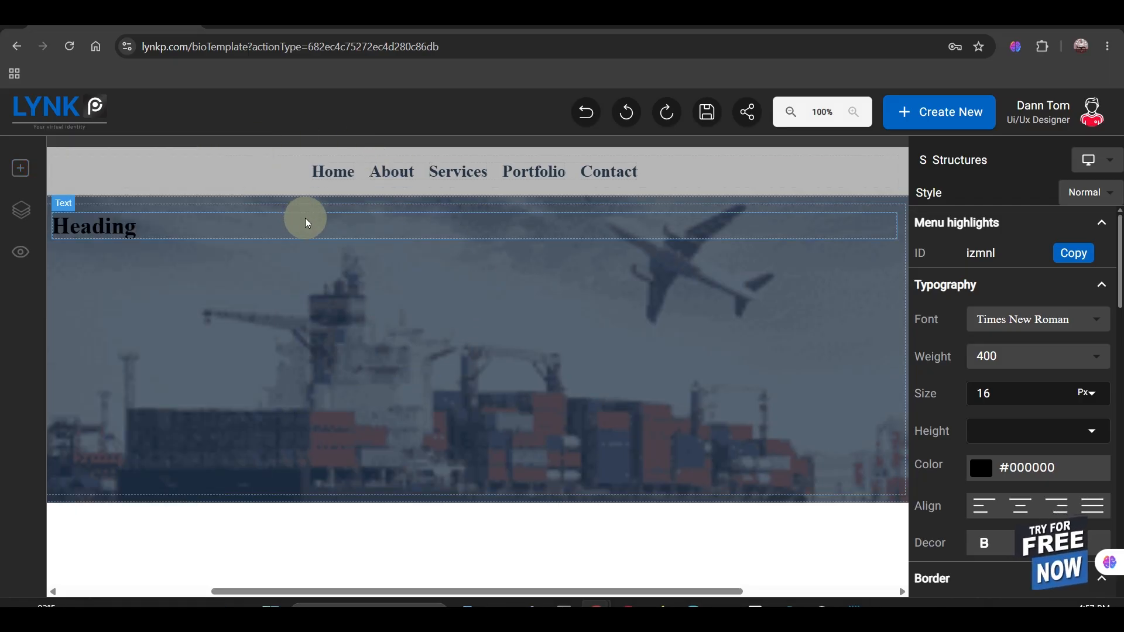
Step: Set the heading's font to Angelin, its weight to bolder and its size to 60 px
left_click(312, 231)
left_click(1034, 272)
scroll(1017, 317, "up", 5)
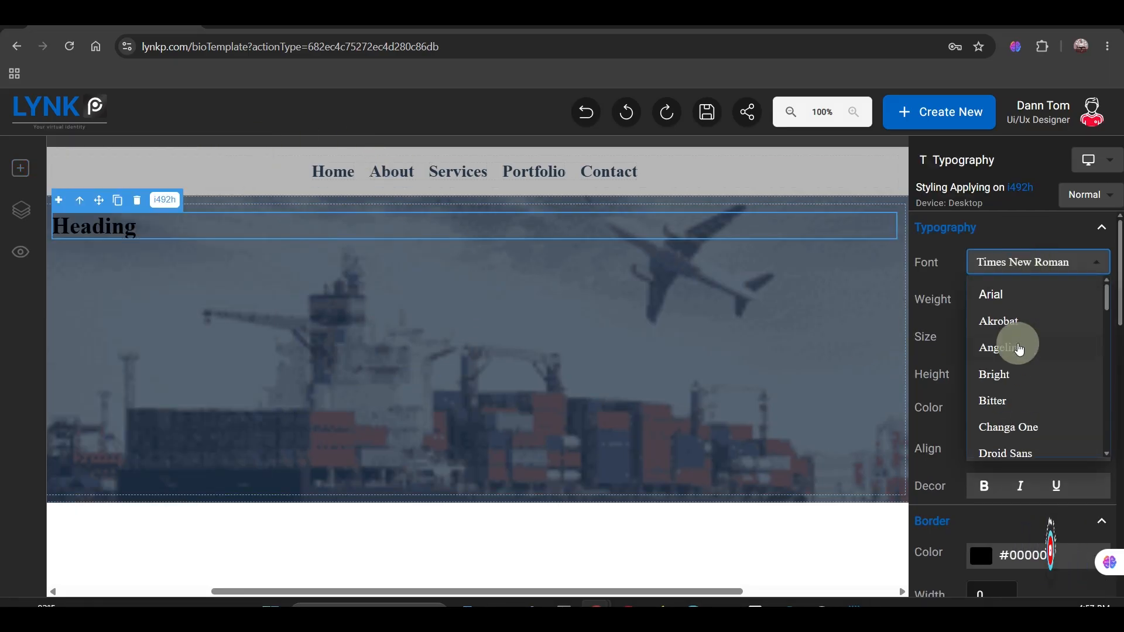
left_click(1016, 343)
left_click(1009, 362)
scroll(1013, 439, "up", 3)
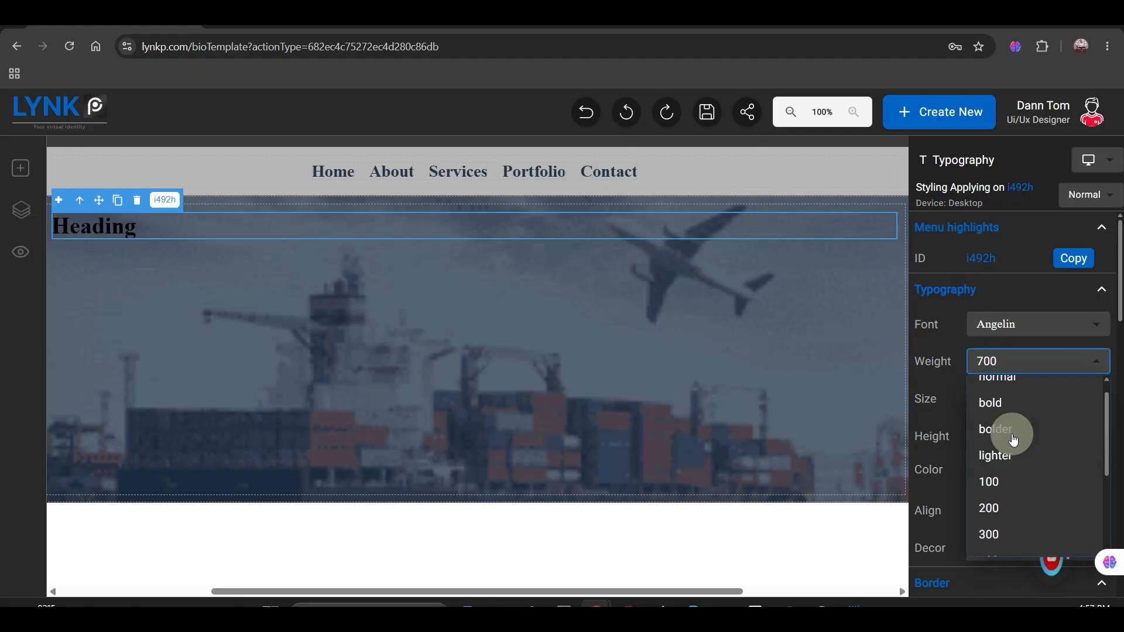
left_click(1014, 452)
double_click(996, 402)
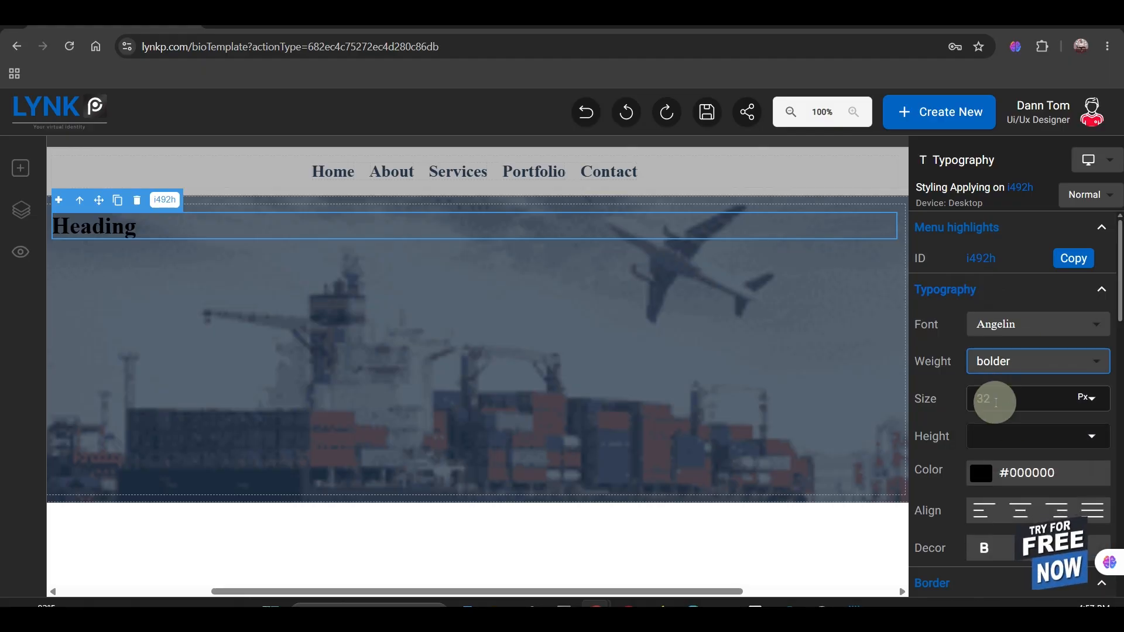
type("60")
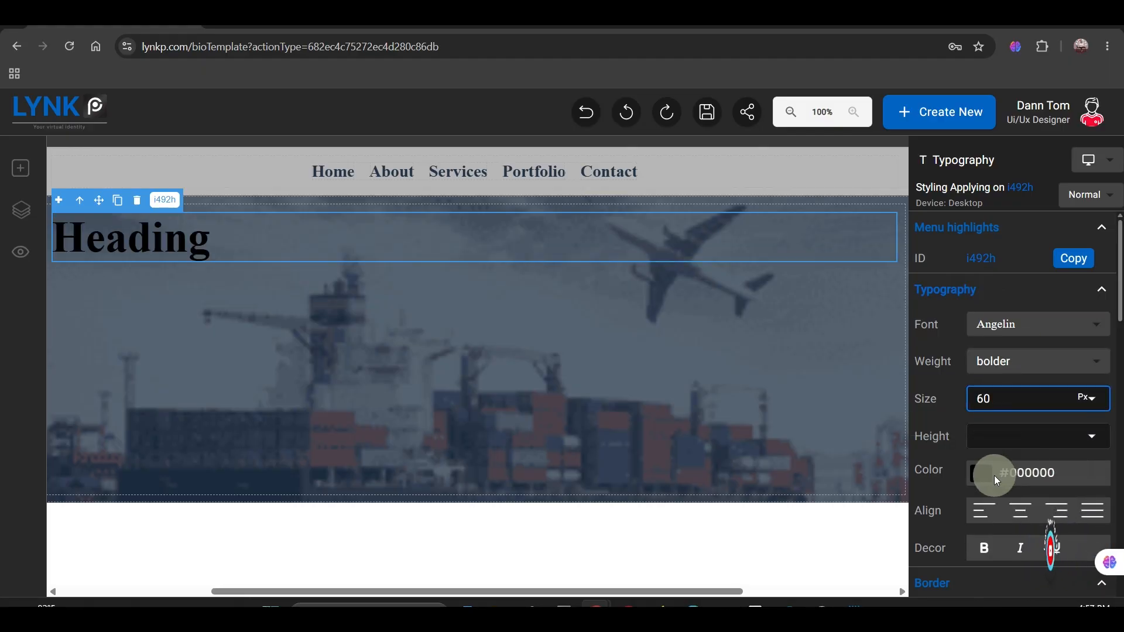
Step: Colour the heading text white (#ffffff) and centre-align it
left_click(985, 475)
left_click(971, 491)
scroll(1002, 433, "down", 5)
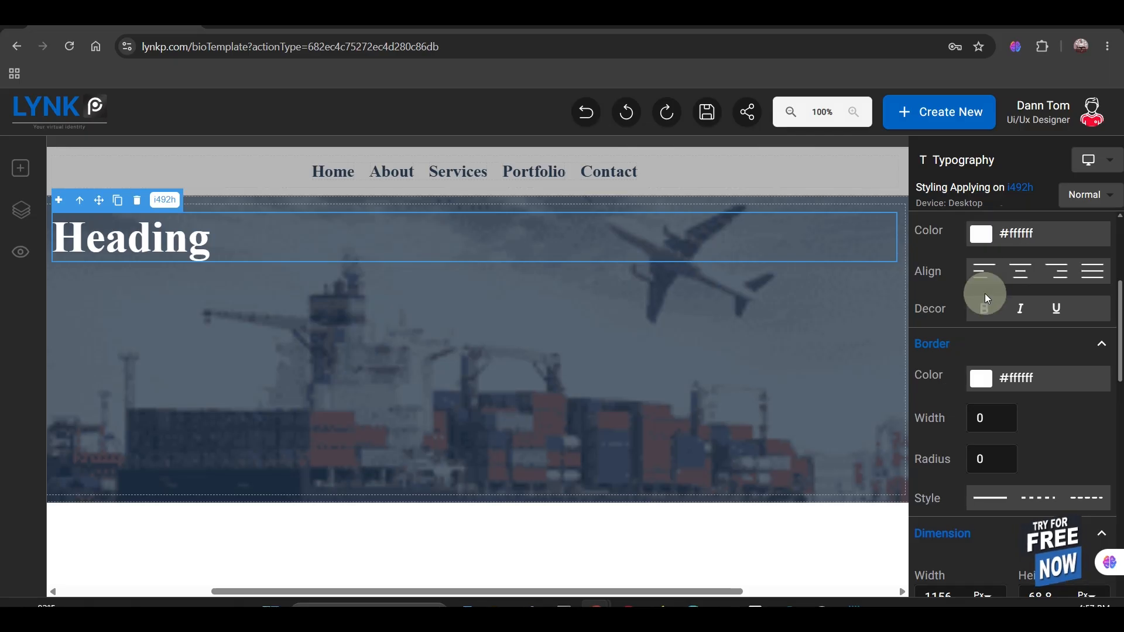
left_click(1016, 274)
Step: Set the heading's top margin to 80 px
scroll(1025, 410, "down", 6)
left_click(938, 261)
scroll(933, 351, "up", 5)
scroll(942, 364, "down", 5)
scroll(950, 362, "up", 5)
scroll(989, 369, "down", 10)
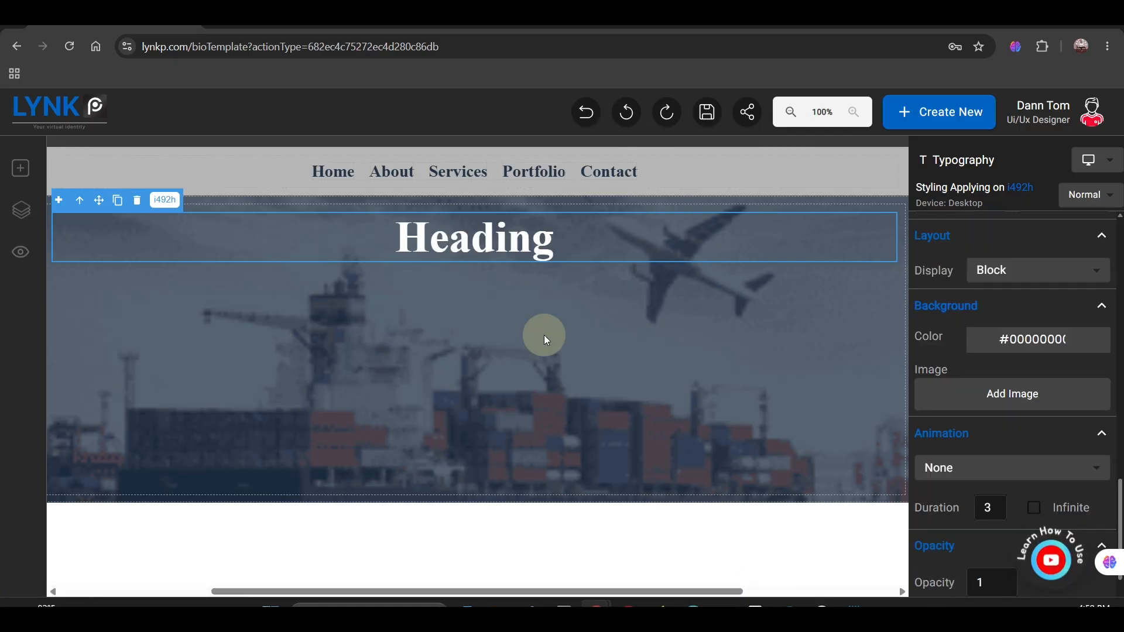
scroll(981, 359, "up", 5)
double_click(957, 436)
type("80")
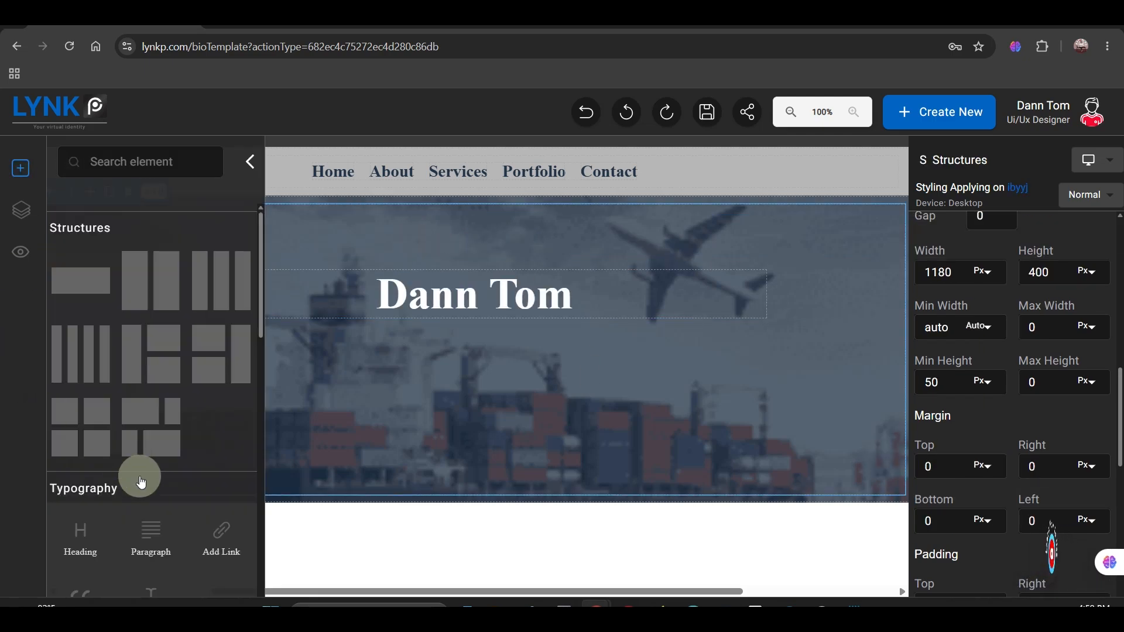
Step: Add a Text Block below the hero heading and make it read "Import & Export Officer"
scroll(141, 481, "down", 1)
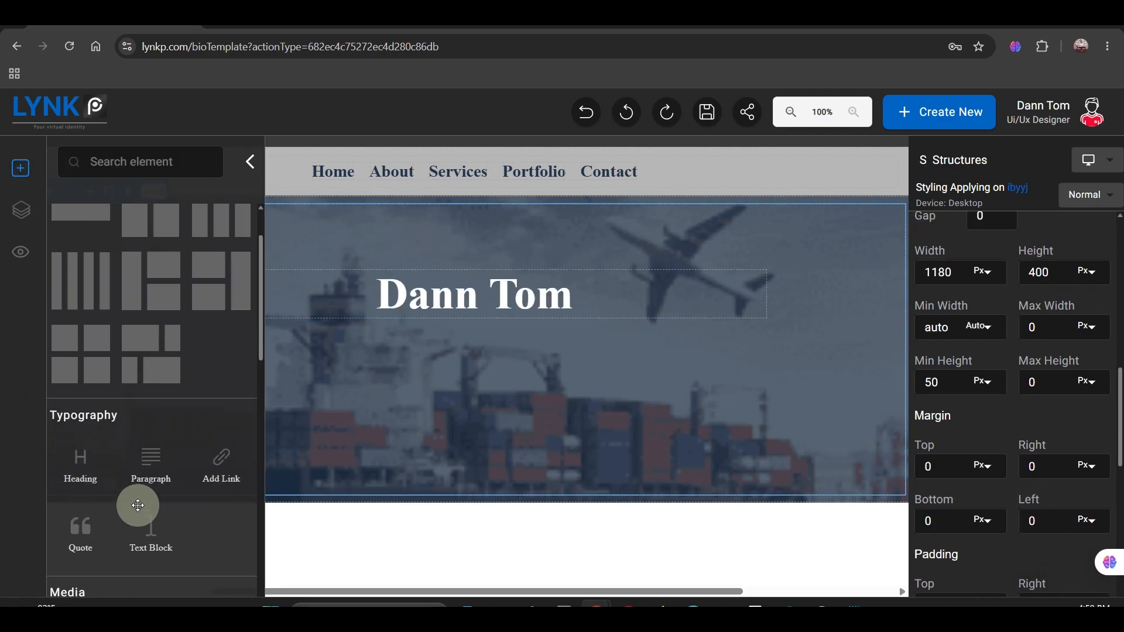
left_click_drag(141, 529, 553, 350)
left_click(256, 170)
left_click(276, 325)
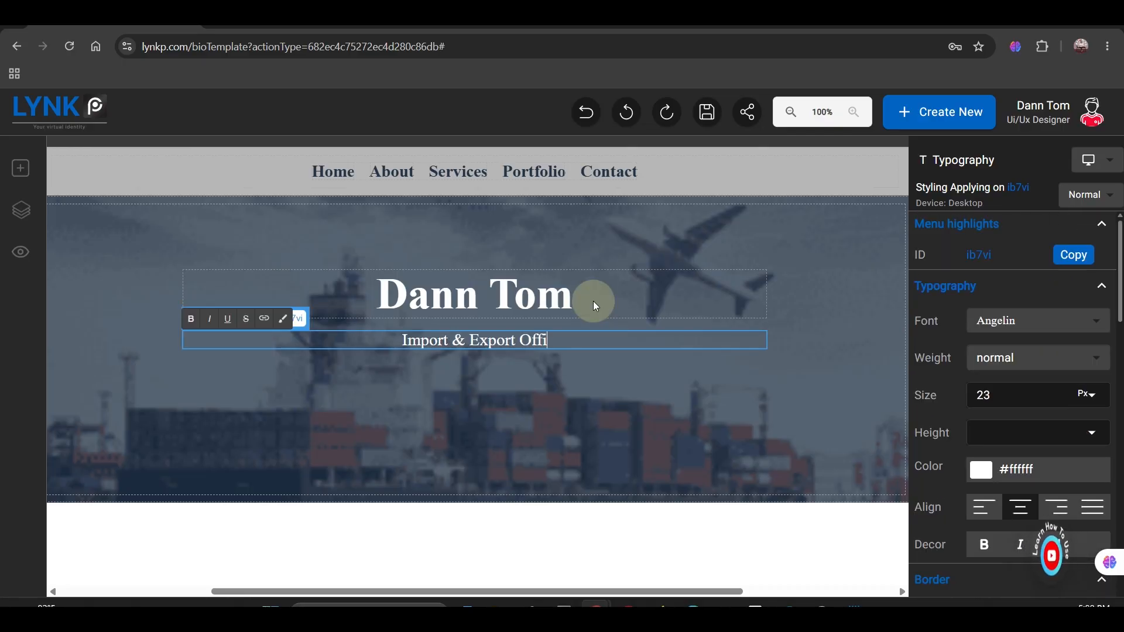
type("cer")
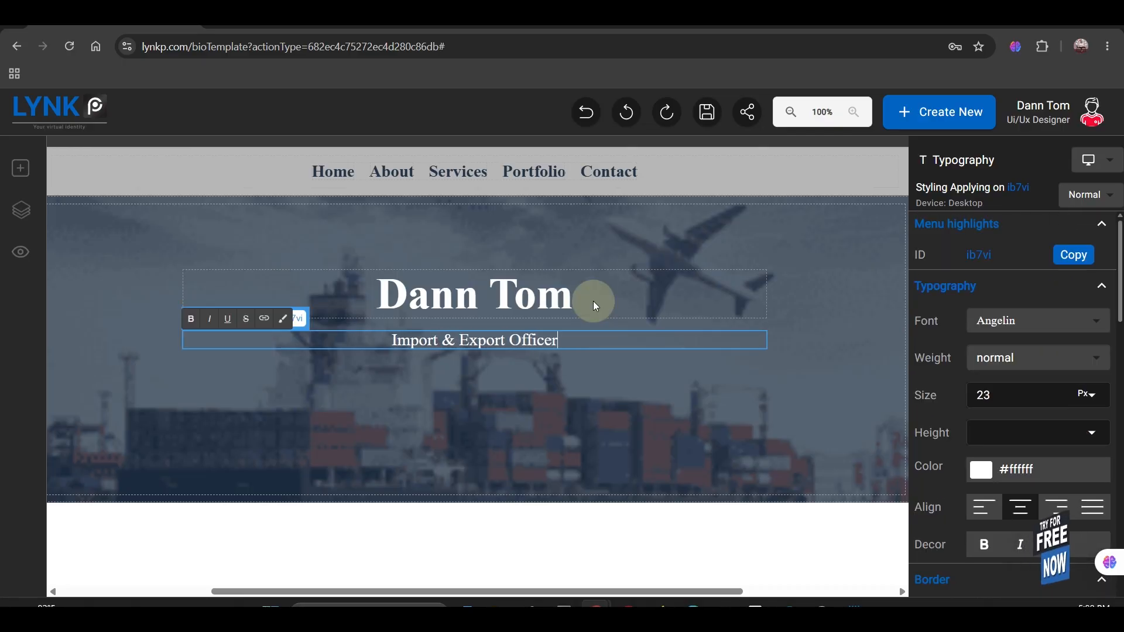
left_click(600, 359)
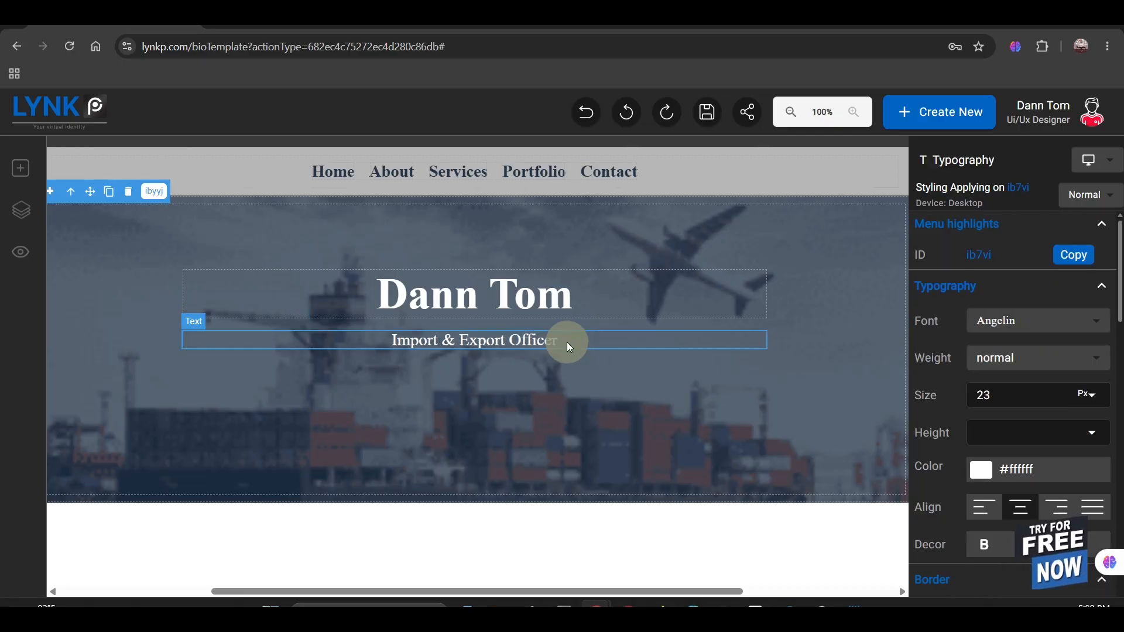
Step: Duplicate the subtitle below itself and make it read "Helping SMEs handle international trade efficiently and smoothly, without a traditional office."
left_click(566, 342)
left_click(250, 321)
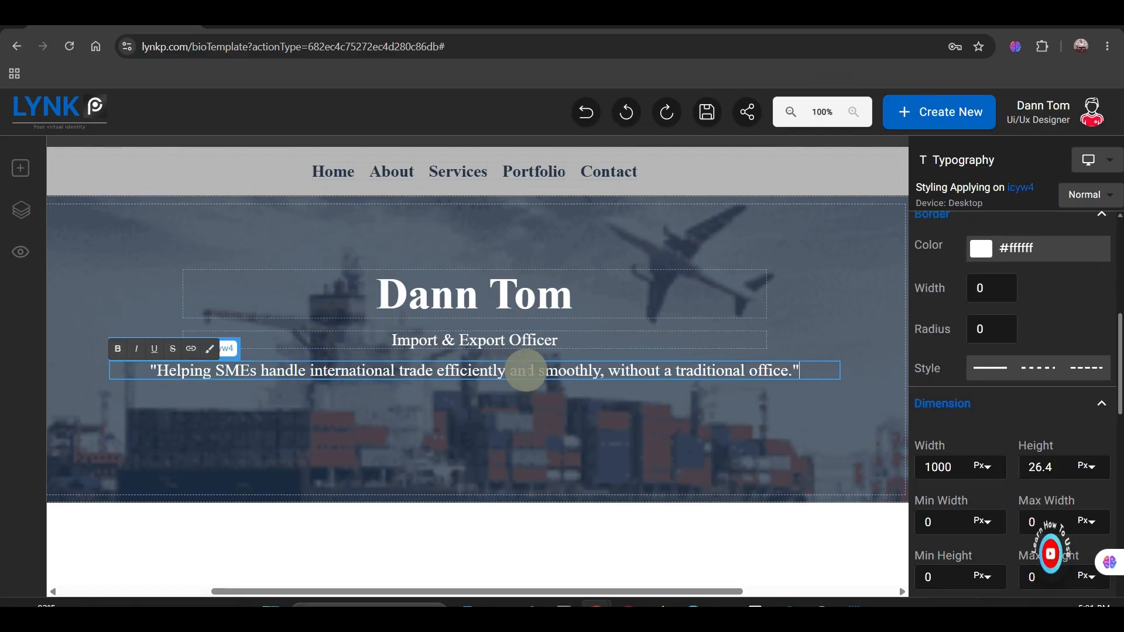
left_click(448, 410)
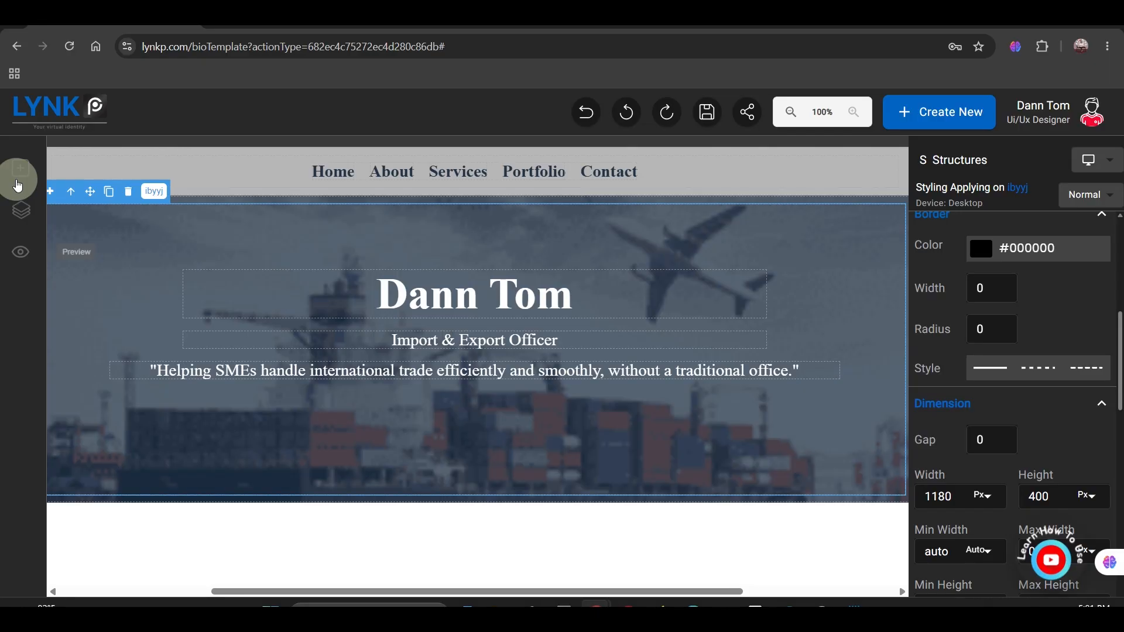
Step: Add a four-column structure below the tagline inside the hero section
left_click(19, 176)
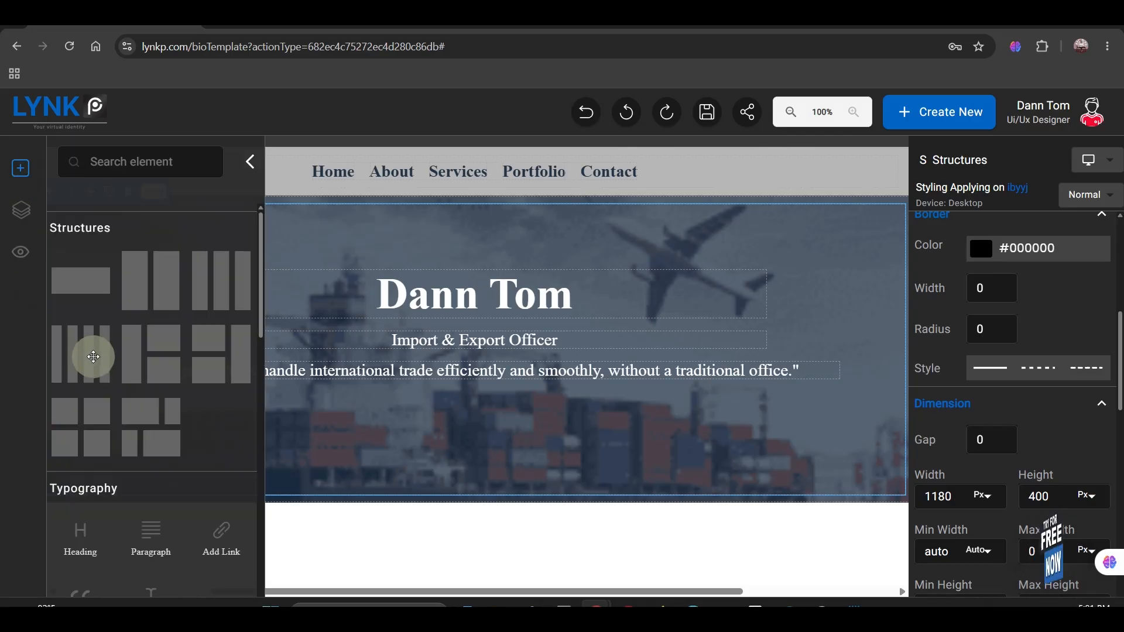
left_click_drag(93, 357, 440, 437)
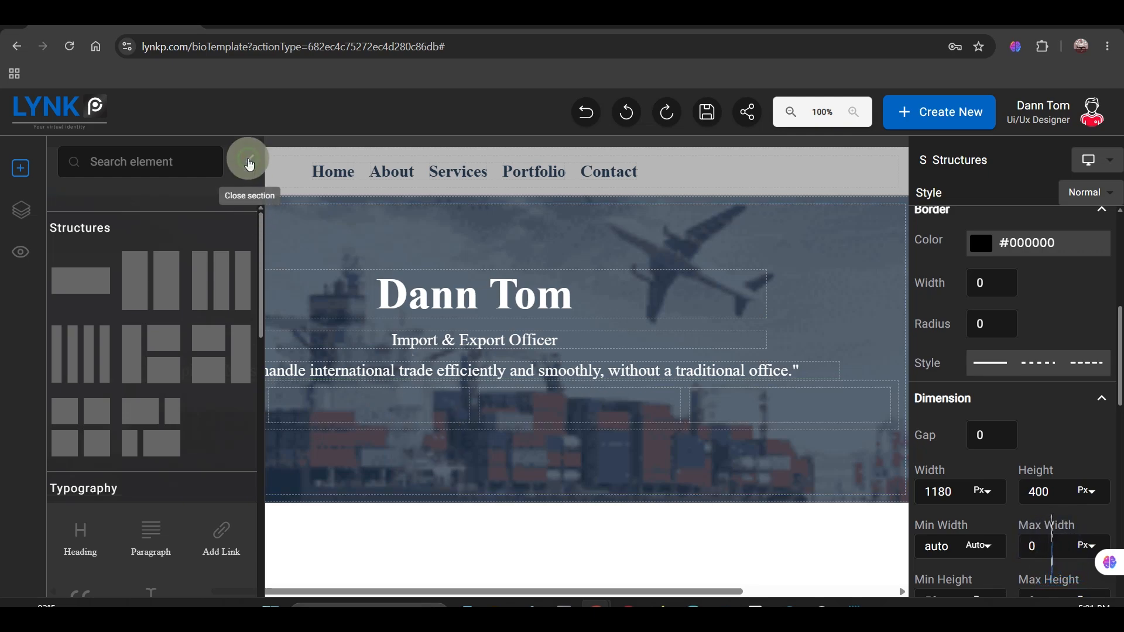
left_click(250, 161)
left_click(431, 421)
Step: Set the four-column structure's top margin to 100 px and its left and right margins to auto
scroll(949, 489, "down", 4)
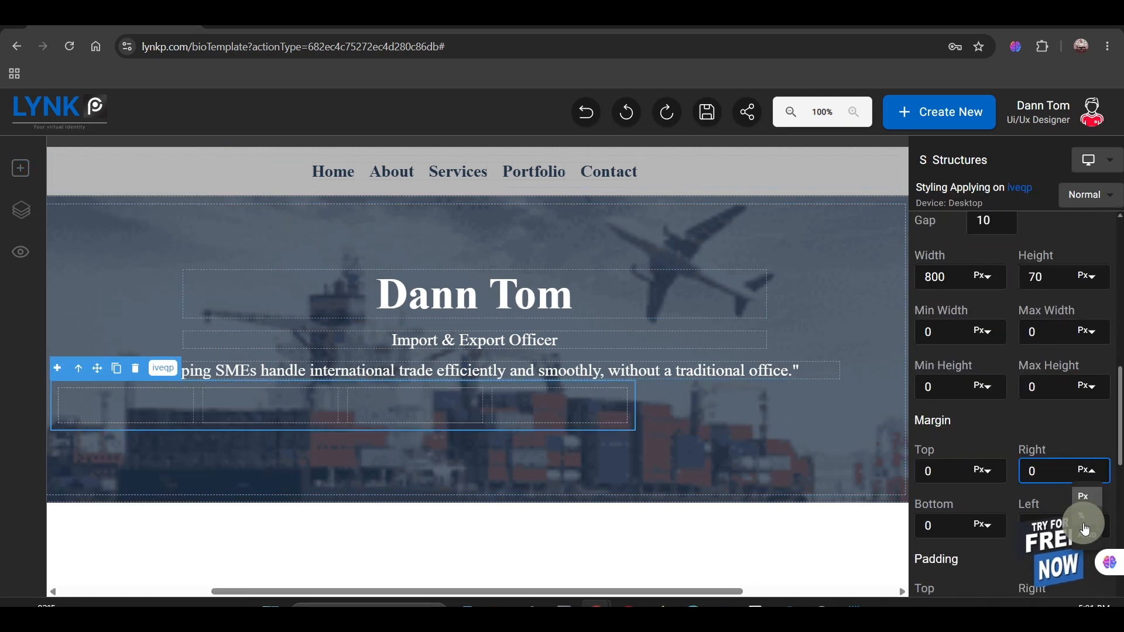
double_click(929, 471)
type("100")
double_click(943, 467)
type("90")
double_click(941, 479)
type("100")
Step: Set the border radius of the first of the four columns to 15
left_click(279, 486)
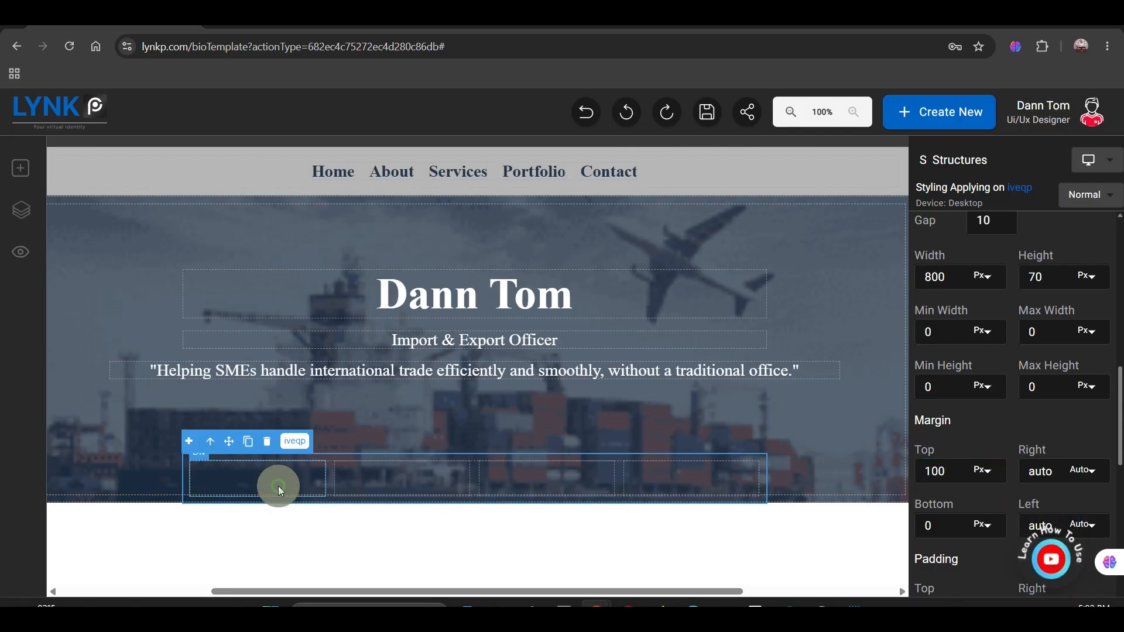
scroll(979, 432, "up", 8)
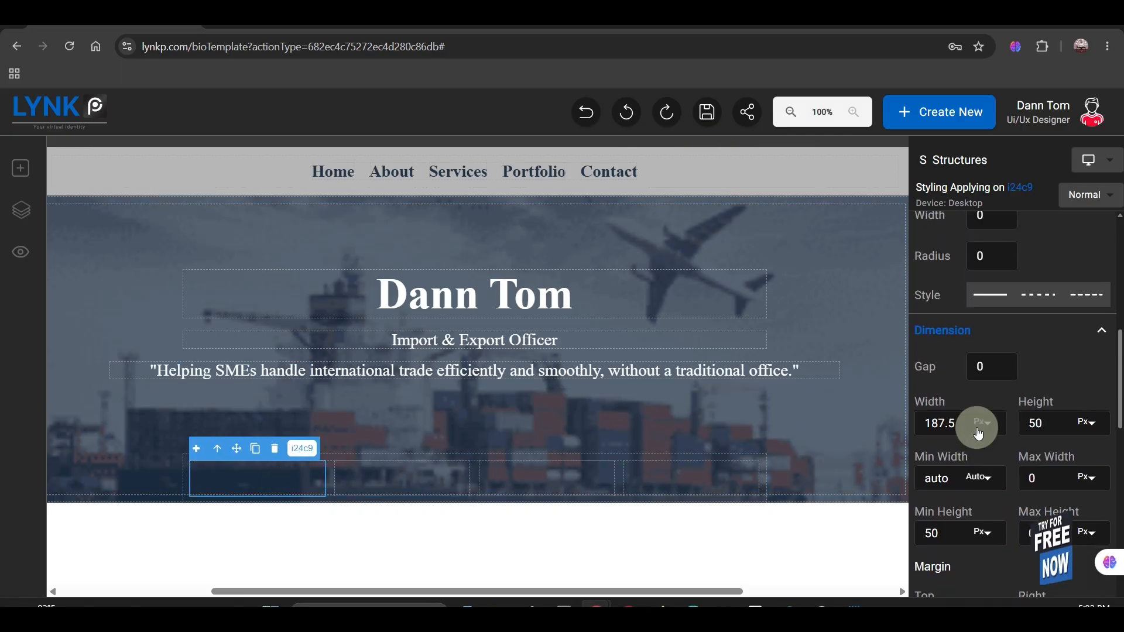
scroll(979, 433, "down", 3)
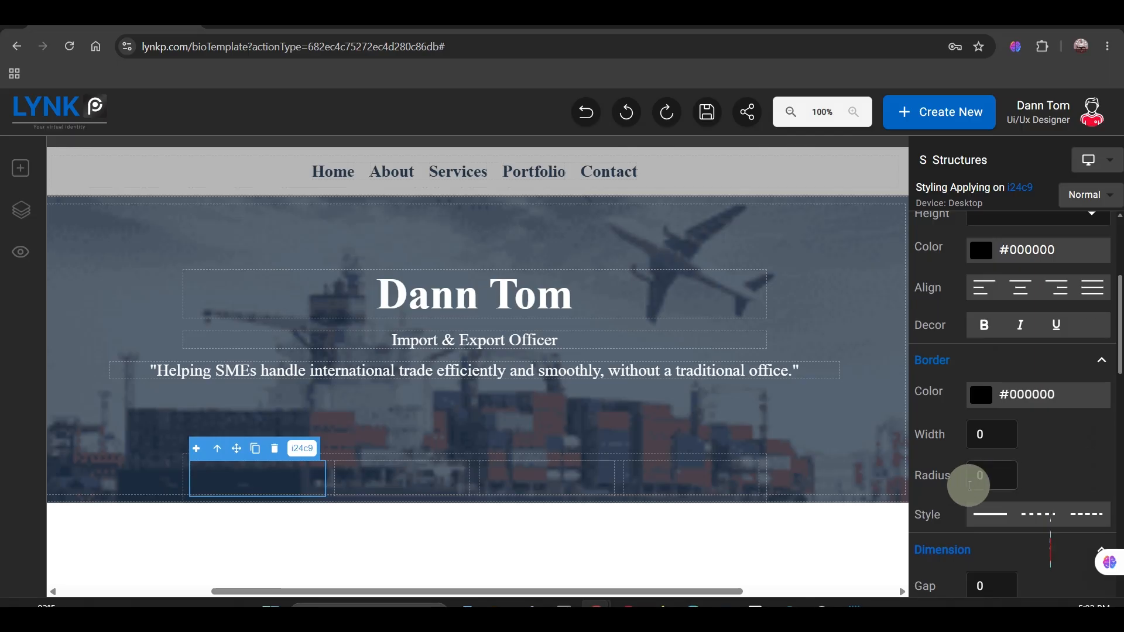
left_click(969, 482)
type("15")
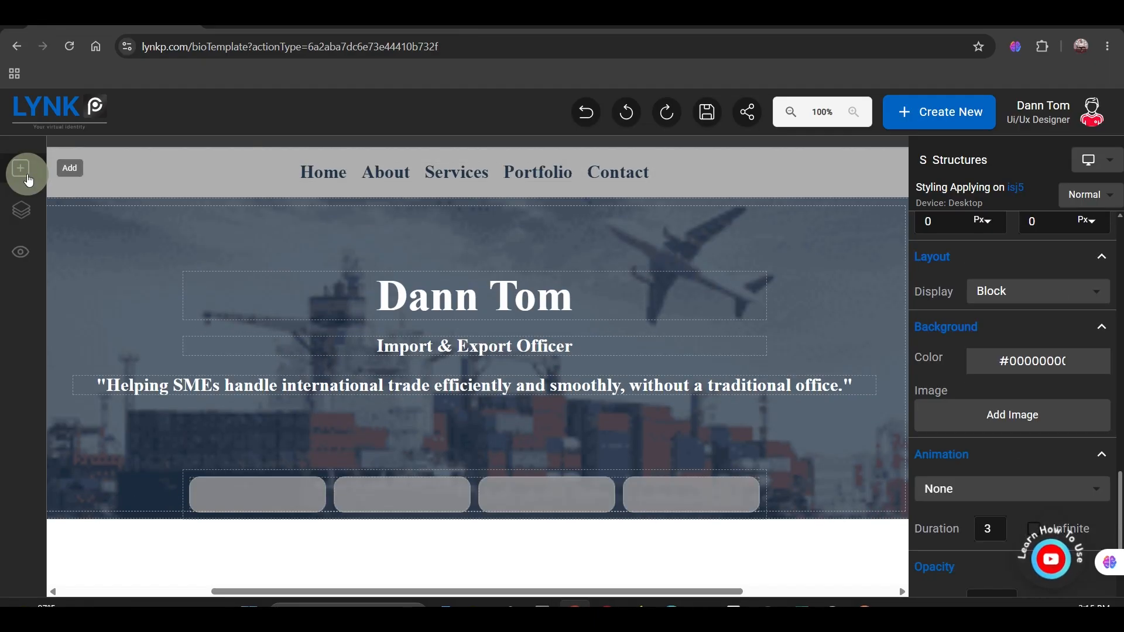
Step: Add an Image element to the first of the four rounded cards in the hero
left_click(28, 181)
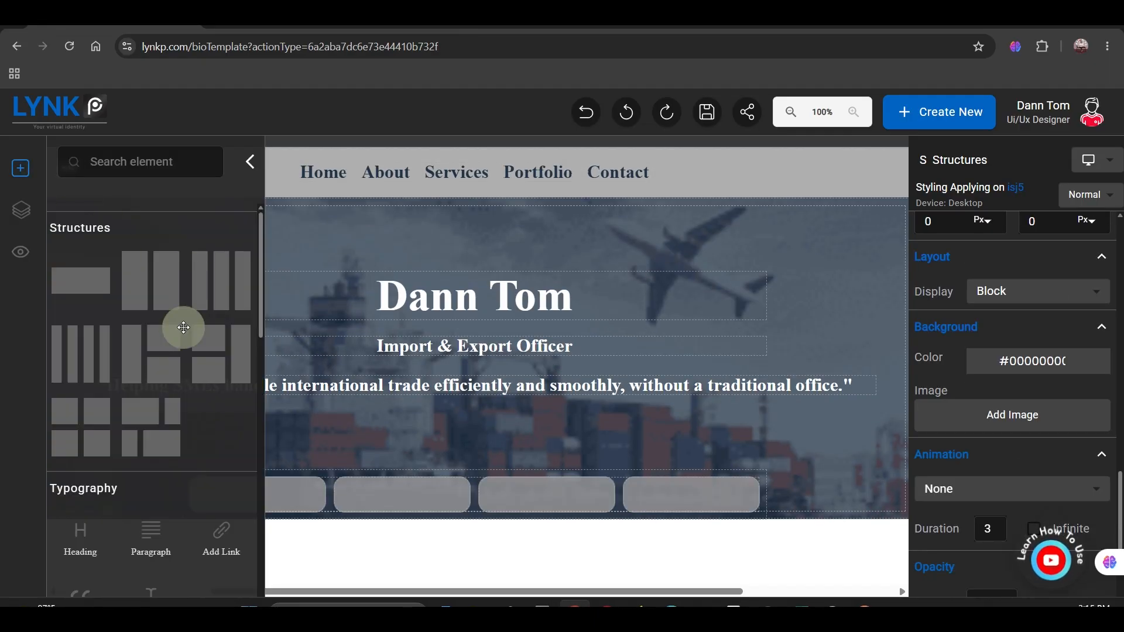
scroll(111, 433, "down", 5)
left_click_drag(77, 426, 286, 497)
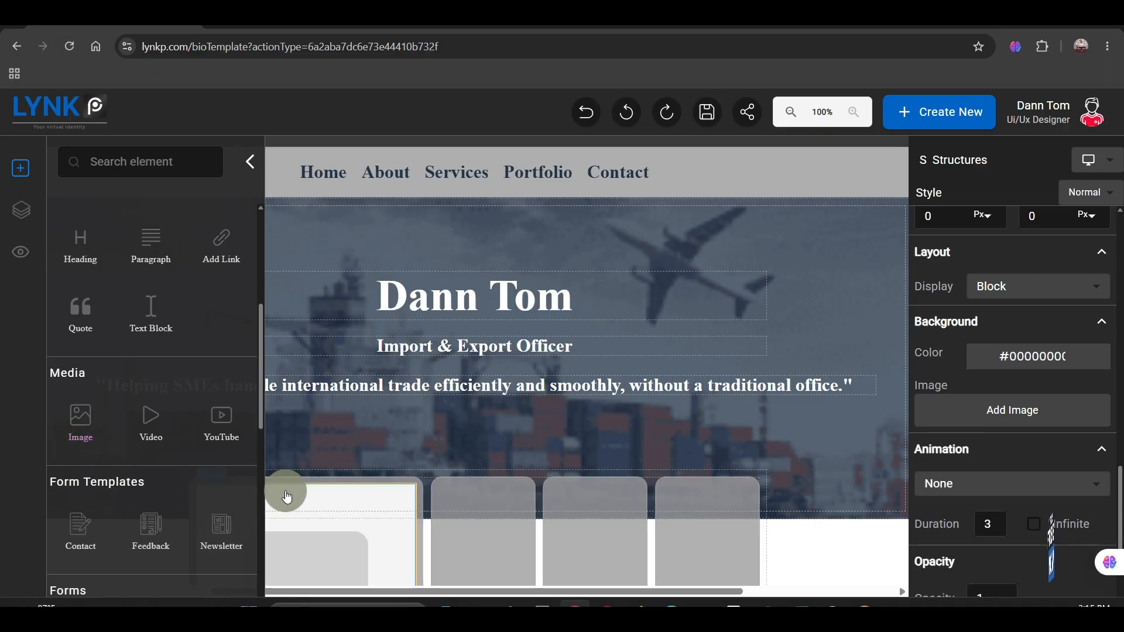
left_click(247, 166)
Step: Size the first card's image to 50 by 50 px and give it a 60 px left margin
left_click(326, 511)
scroll(1031, 433, "up", 5)
scroll(1031, 380, "down", 2)
double_click(935, 305)
type("50")
double_click(1048, 305)
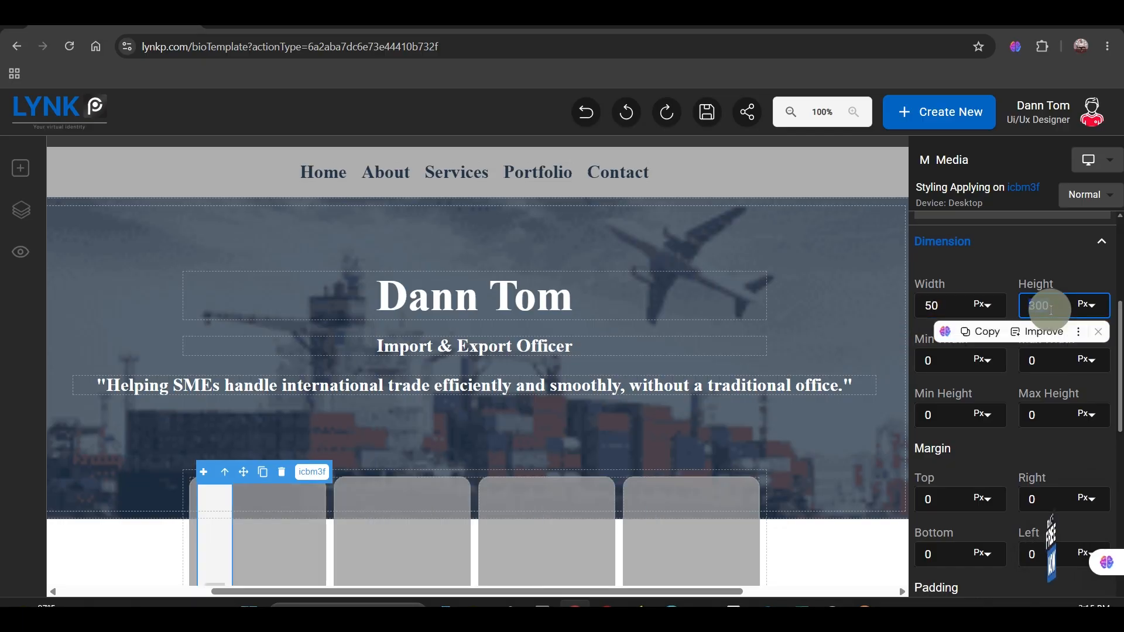
type("50")
scroll(1051, 309, "down", 4)
double_click(1033, 337)
type("60")
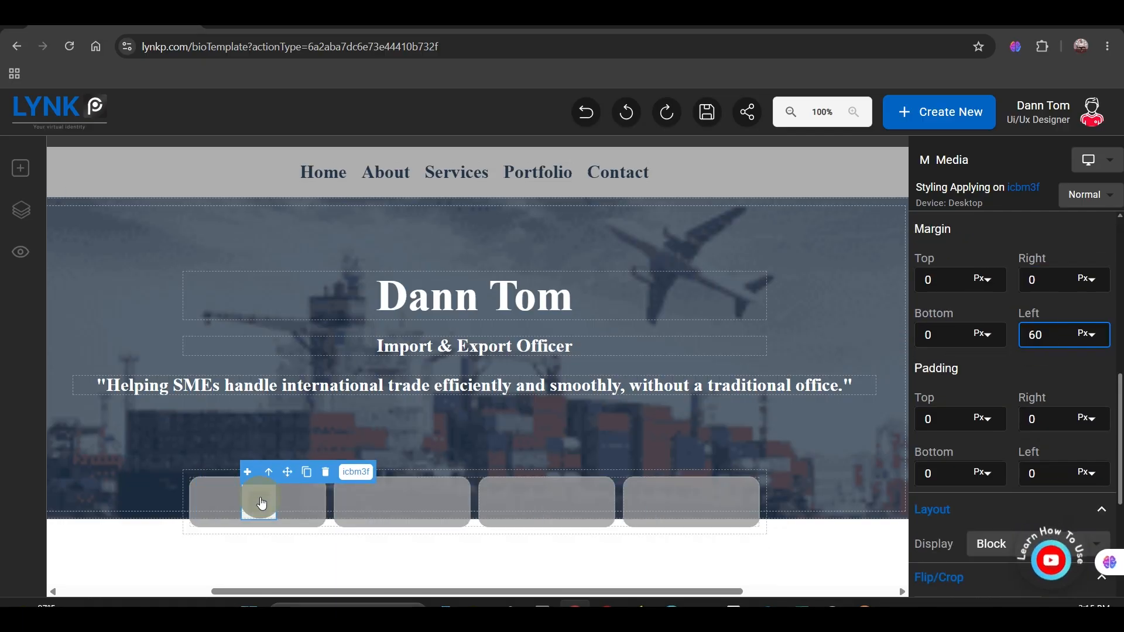
Step: Replace the first card's placeholder image with the plane, globe and truck icon
scroll(677, 434, "down", 10)
left_click(675, 403)
left_click(236, 507)
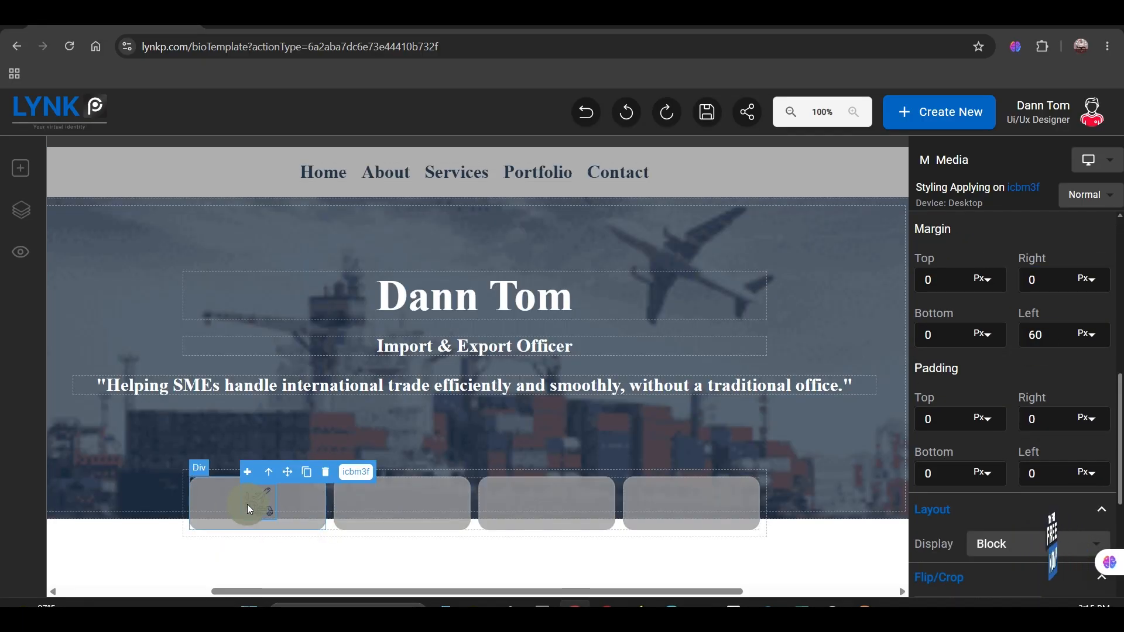
Step: Add a Text Block below the icon in the first card and select it
left_click(21, 169)
scroll(146, 491, "down", 2)
left_click_drag(147, 490, 282, 511)
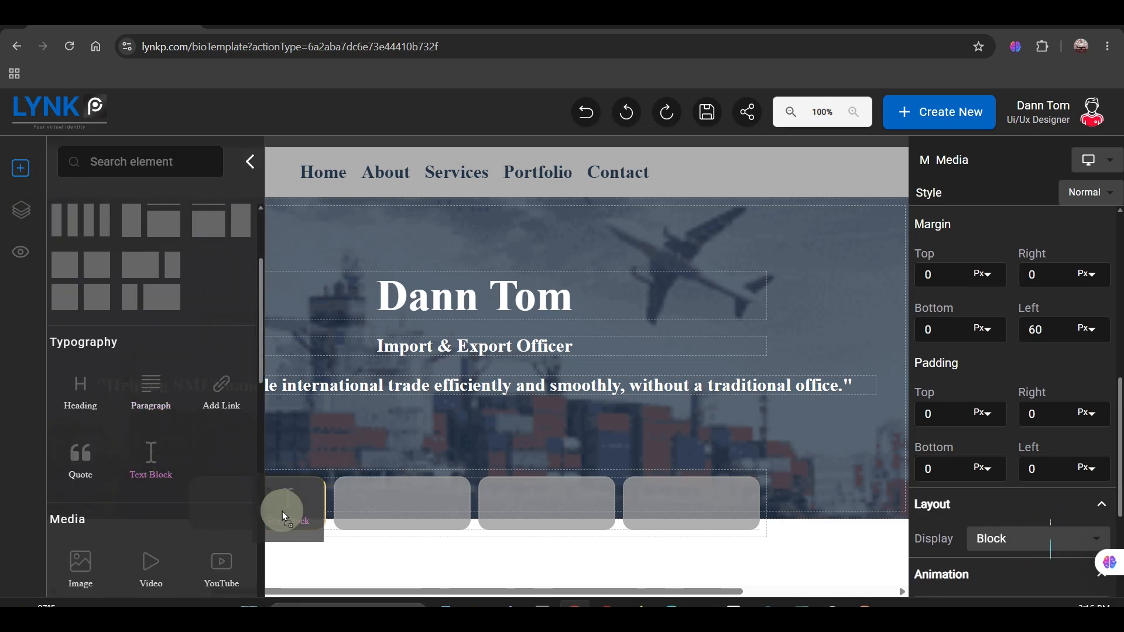
left_click(282, 511)
left_click(243, 162)
left_click(236, 528)
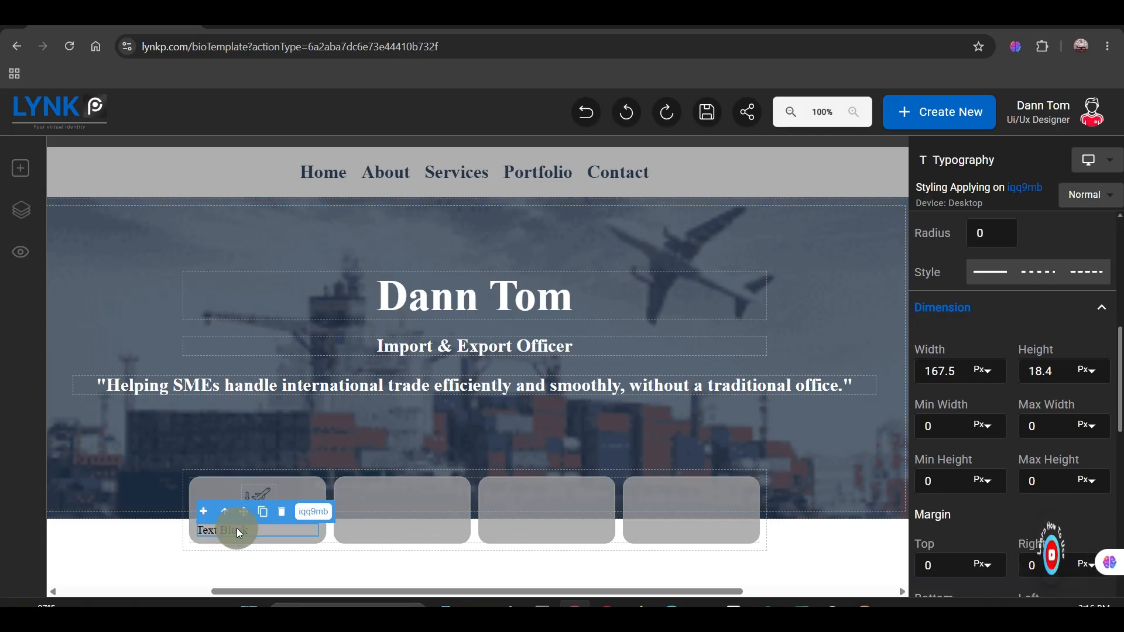
Step: Set the font of the first card's text block to Angelin
scroll(952, 399, "up", 6)
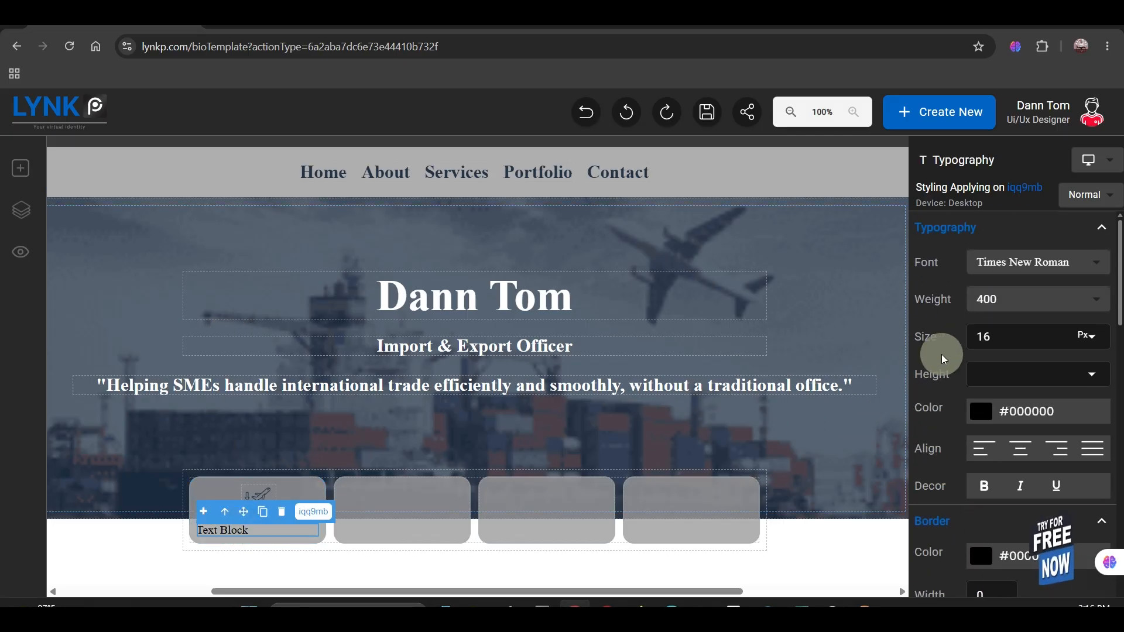
left_click(1085, 260)
scroll(1063, 317, "up", 10)
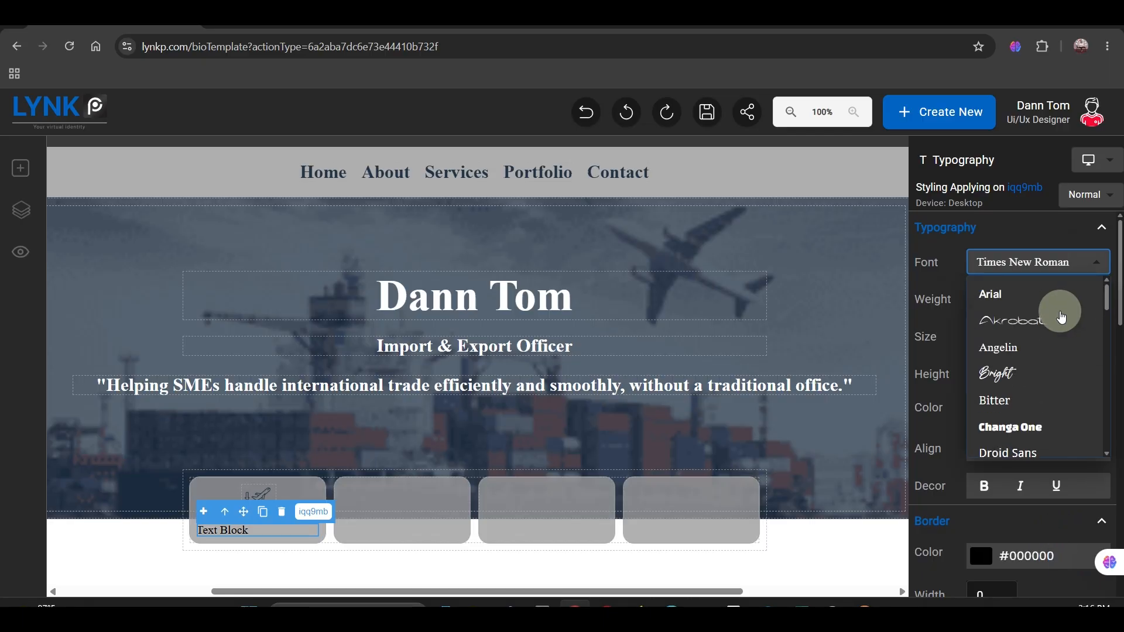
left_click(1060, 349)
left_click(1038, 363)
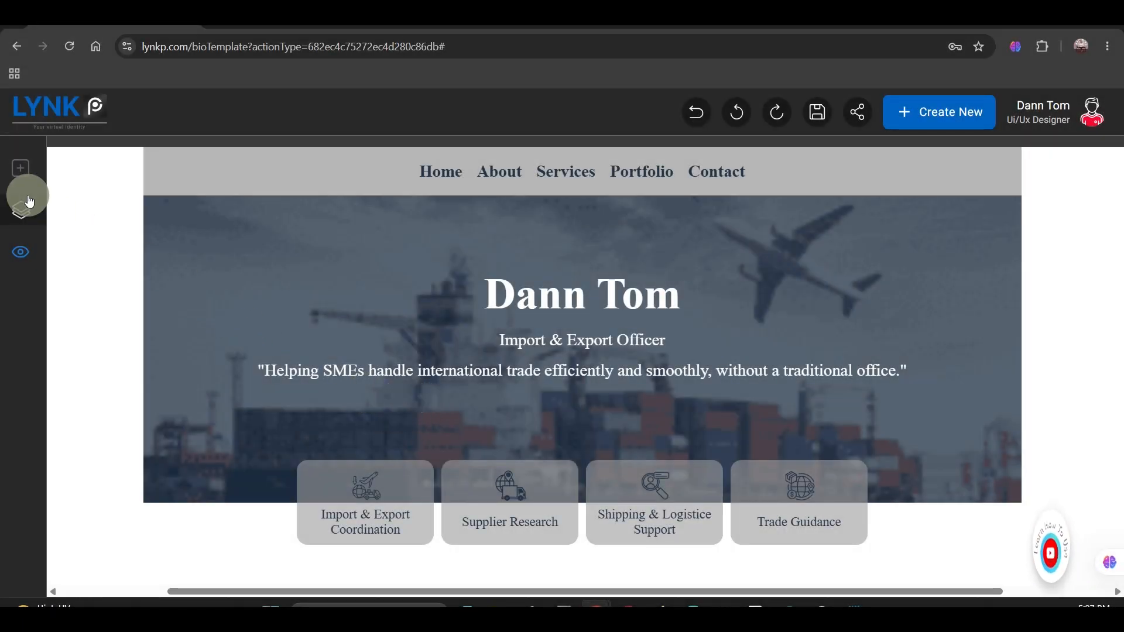
Step: Leave the preview and add a two-column structure below the hero section's service cards
left_click(25, 174)
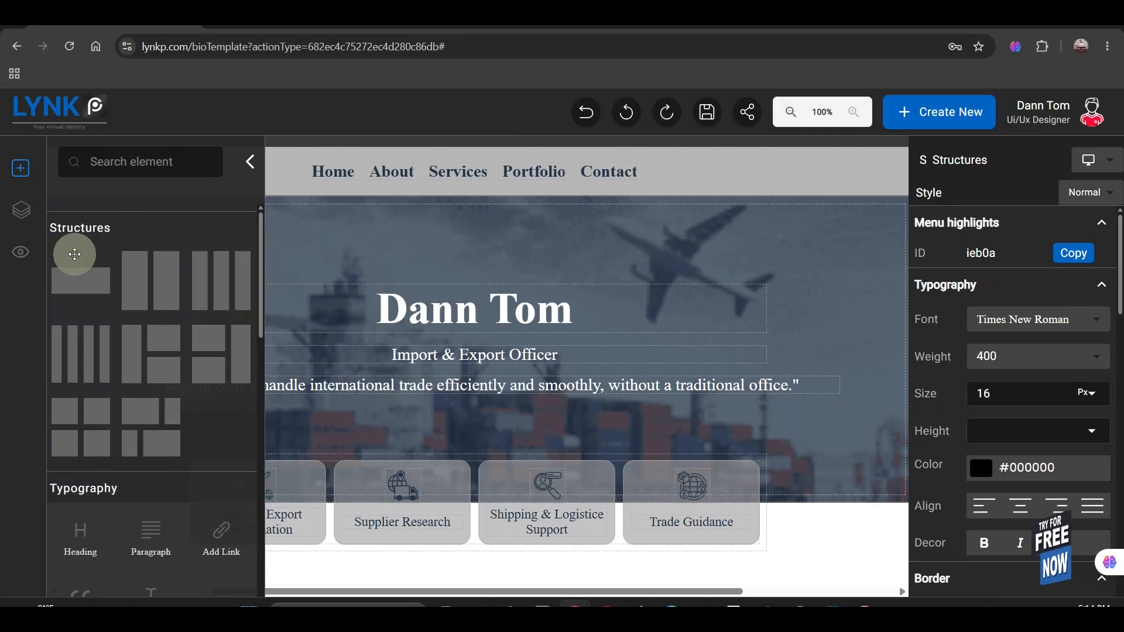
left_click_drag(75, 255, 798, 535)
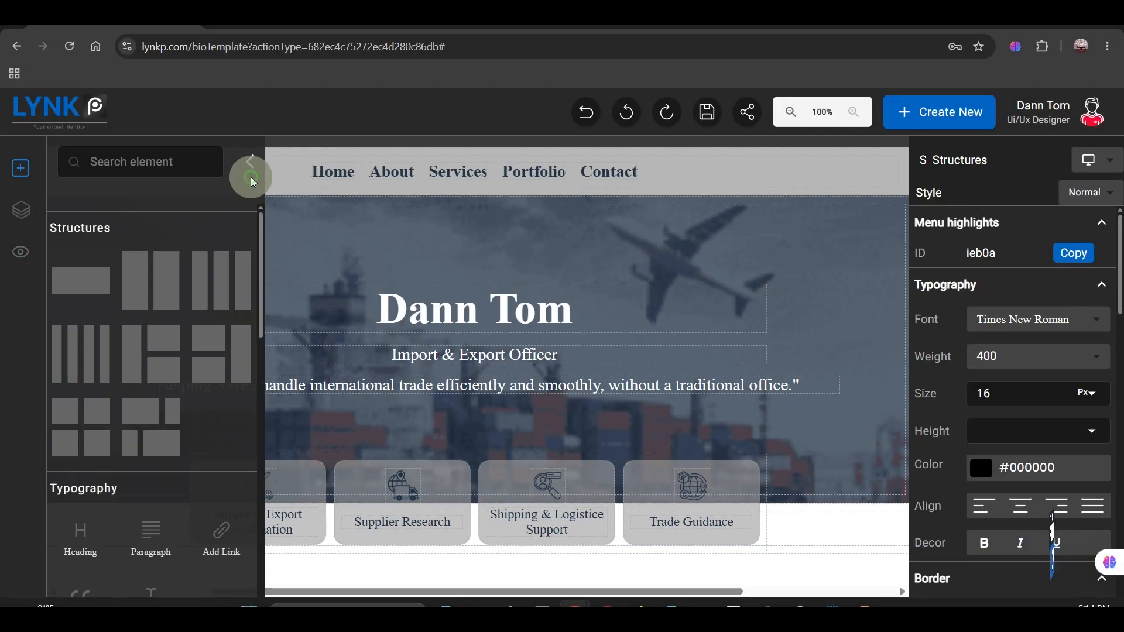
left_click(250, 161)
Step: Set the two-column structure's width to 1200 px, its right margin to auto and its top margin to 100 px
scroll(954, 450, "down", 7)
double_click(951, 356)
type("1200")
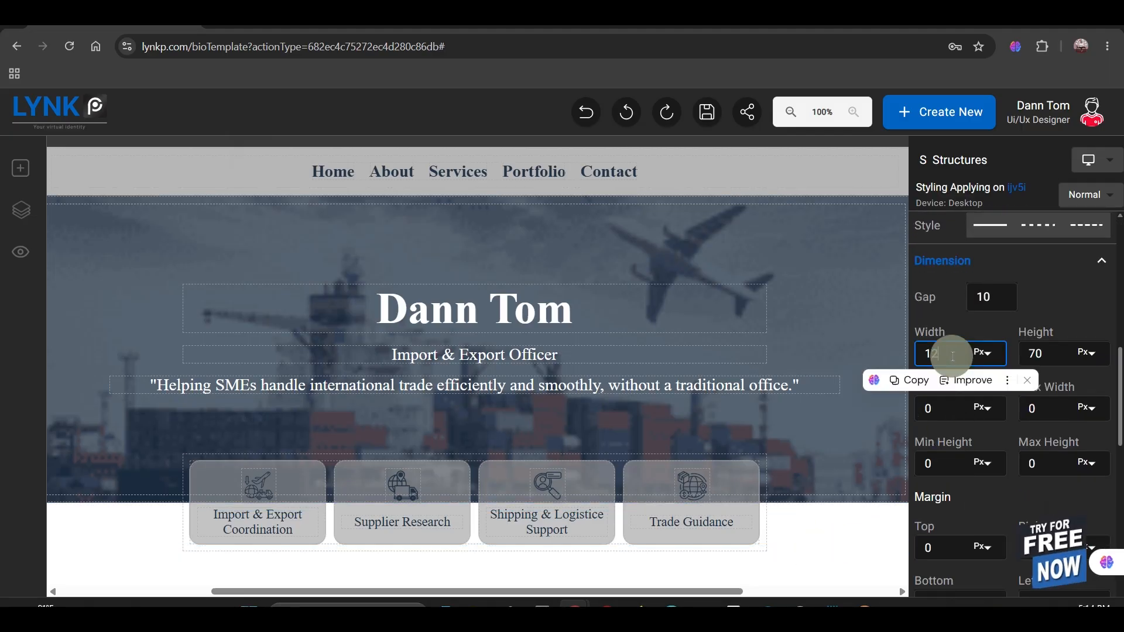
scroll(1017, 450, "down", 2)
left_click(1088, 401)
left_click(1098, 474)
double_click(949, 401)
type("100")
scroll(375, 493, "down", 2)
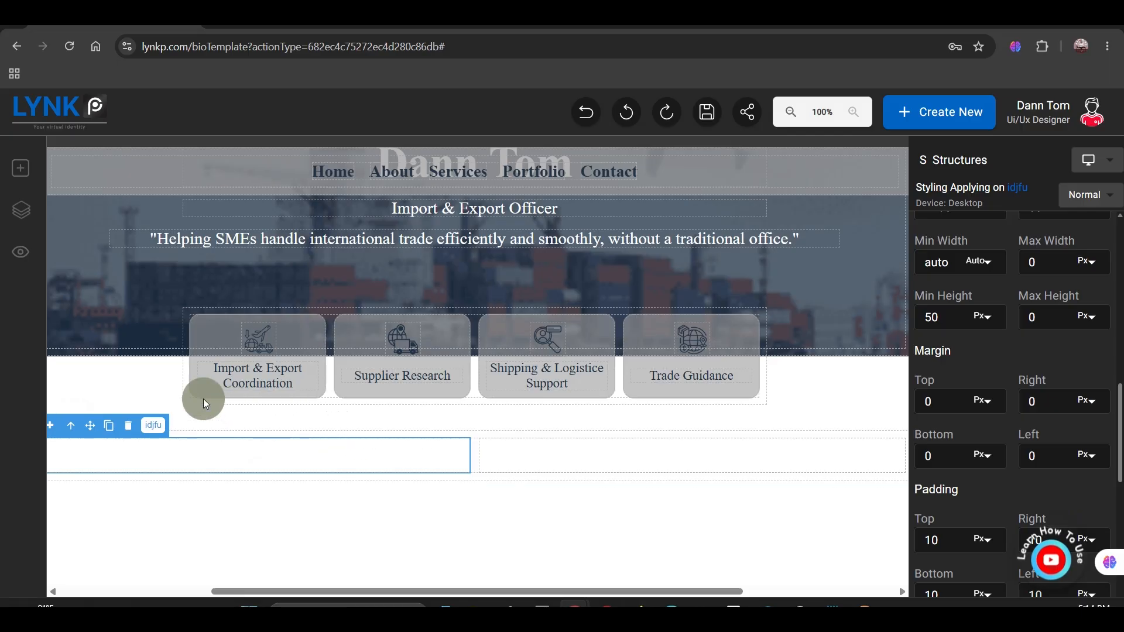
Step: Add an Image element to the left column of the new structure and widen it to nearly fill the column
left_click(28, 185)
scroll(125, 394, "down", 1)
left_click_drag(95, 501, 311, 454)
left_click(245, 205)
left_click(283, 426)
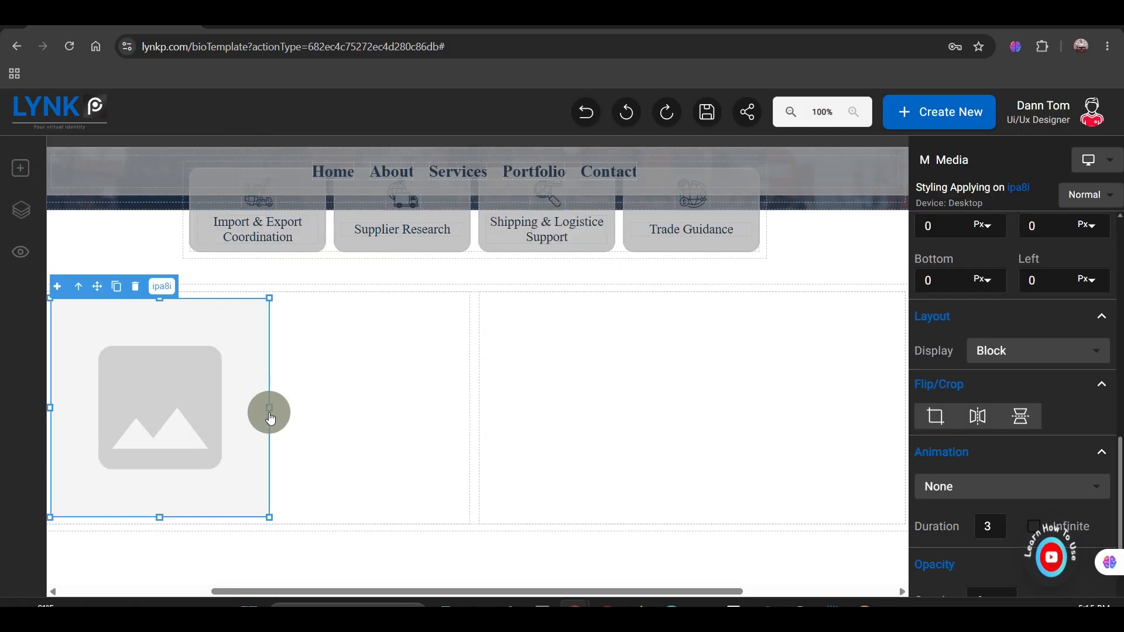
left_click_drag(270, 411, 432, 447)
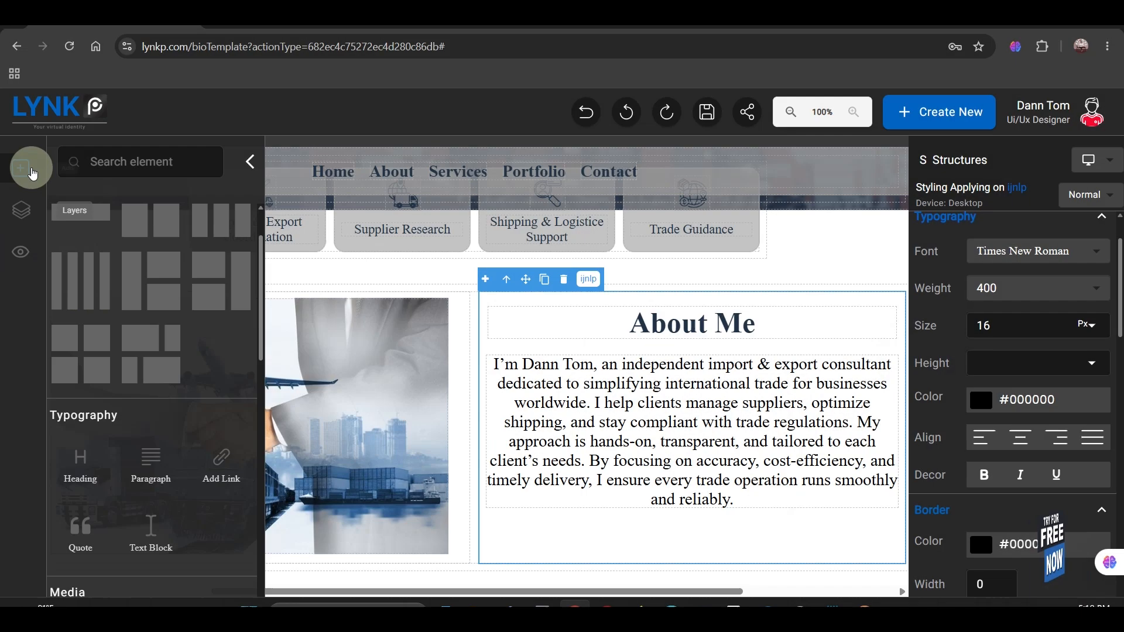
Step: Add a Submit button below the About Me paragraph in the right column
scroll(152, 381, "down", 8)
left_click_drag(221, 492, 732, 516)
left_click(250, 162)
Step: Give the button a 15 px top margin, a width of 20% and a 230 px left margin
scroll(969, 484, "down", 8)
scroll(961, 482, "up", 2)
double_click(935, 520)
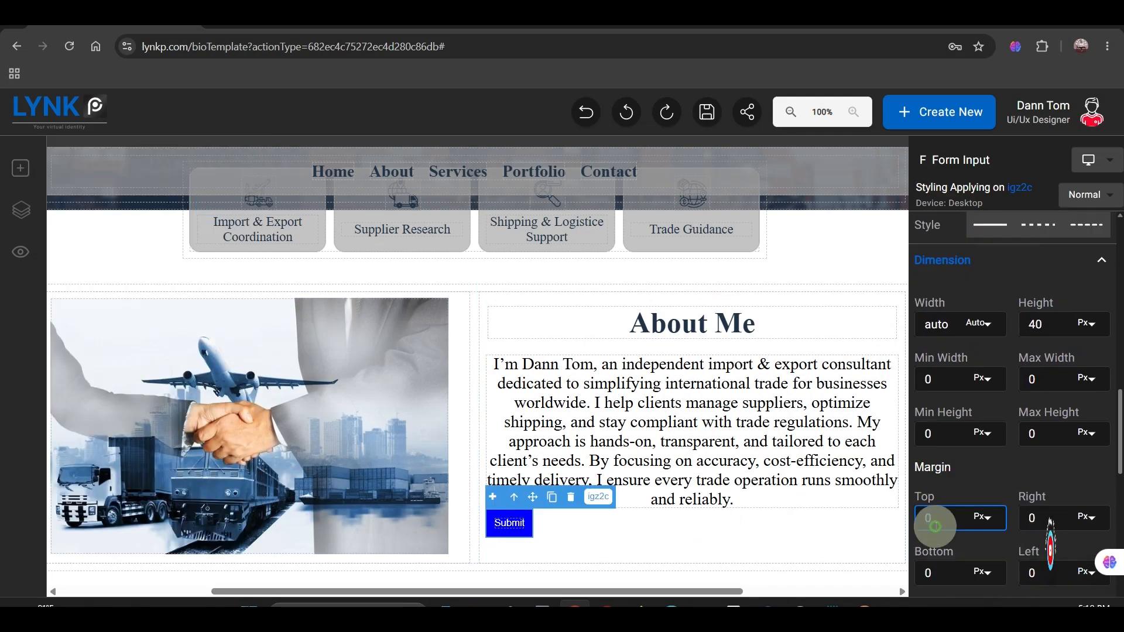
type("15")
left_click(984, 325)
left_click(976, 375)
double_click(933, 328)
type("20")
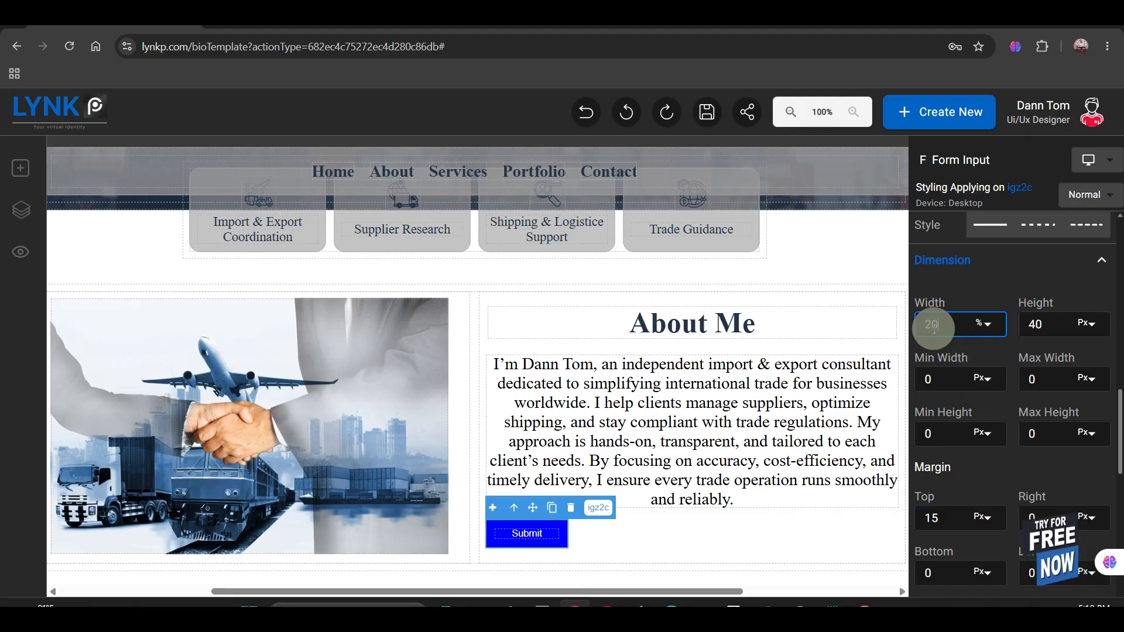
scroll(1042, 435, "down", 2)
double_click(1043, 431)
type("230")
Step: Set the button's background colour to #213448 and its border radius to 15
scroll(976, 429, "down", 5)
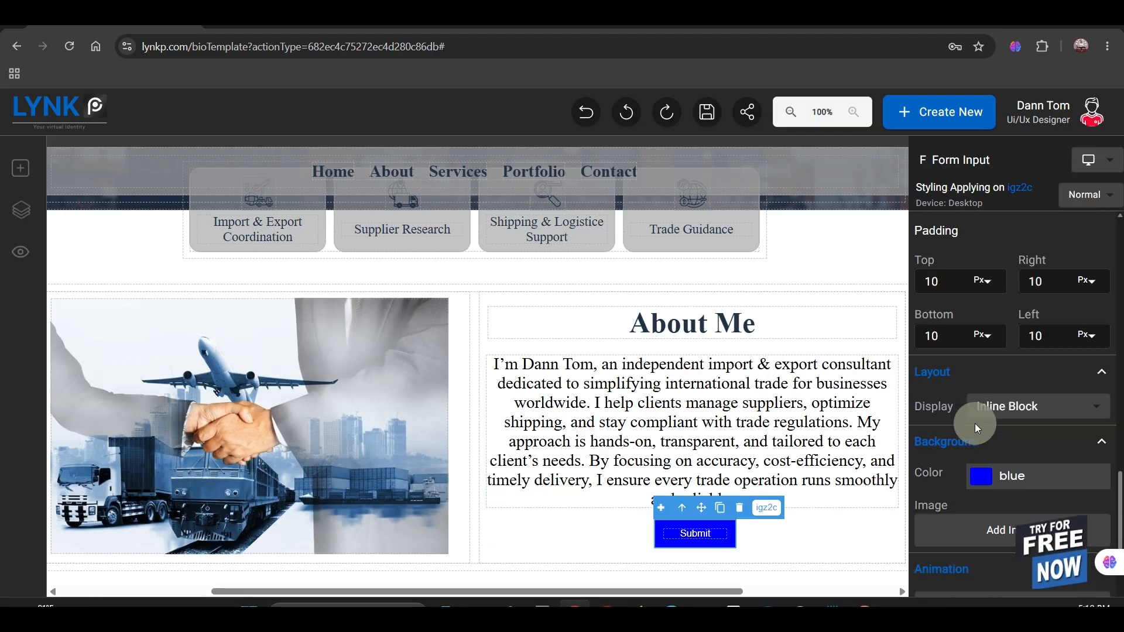
double_click(1003, 419)
type("#213448")
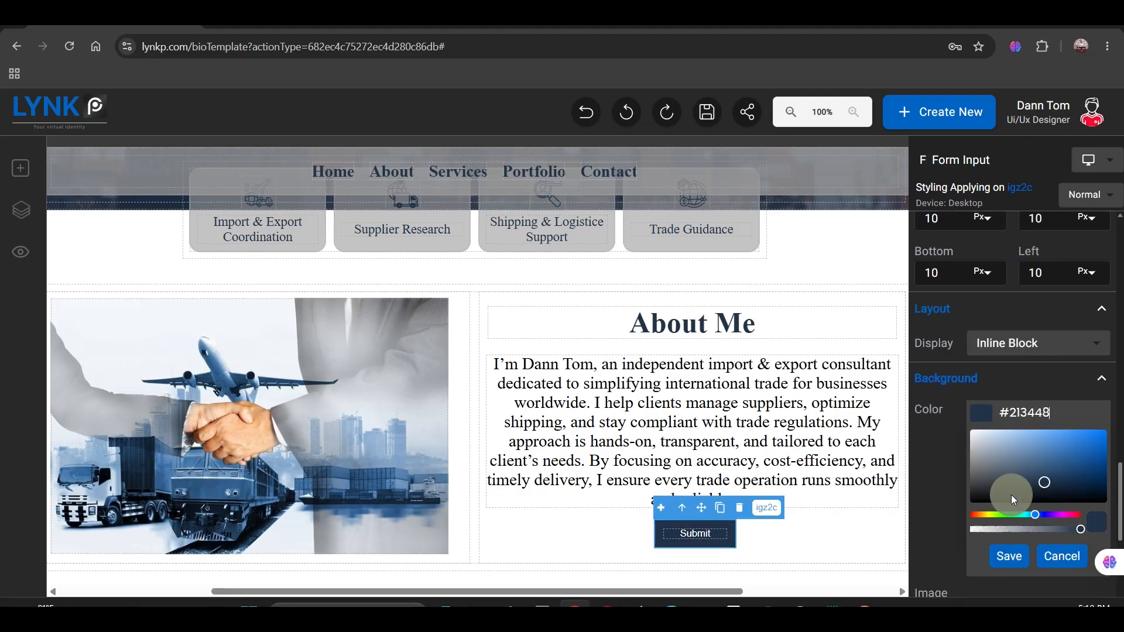
left_click(1009, 555)
scroll(1006, 363, "up", 12)
double_click(998, 487)
type("15")
Step: Relabel the Submit button as "More"
double_click(692, 535)
type("More")
left_click(762, 533)
left_click(718, 544)
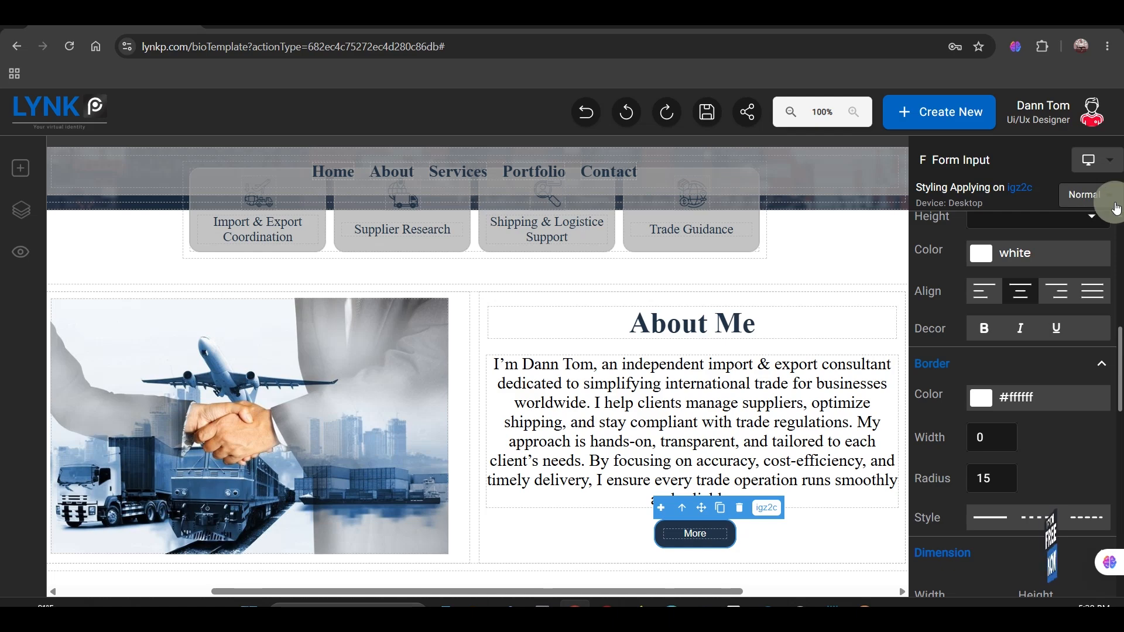
Step: Set the More button's hover background colour to #9c9c9c
left_click(1112, 197)
left_click(1074, 231)
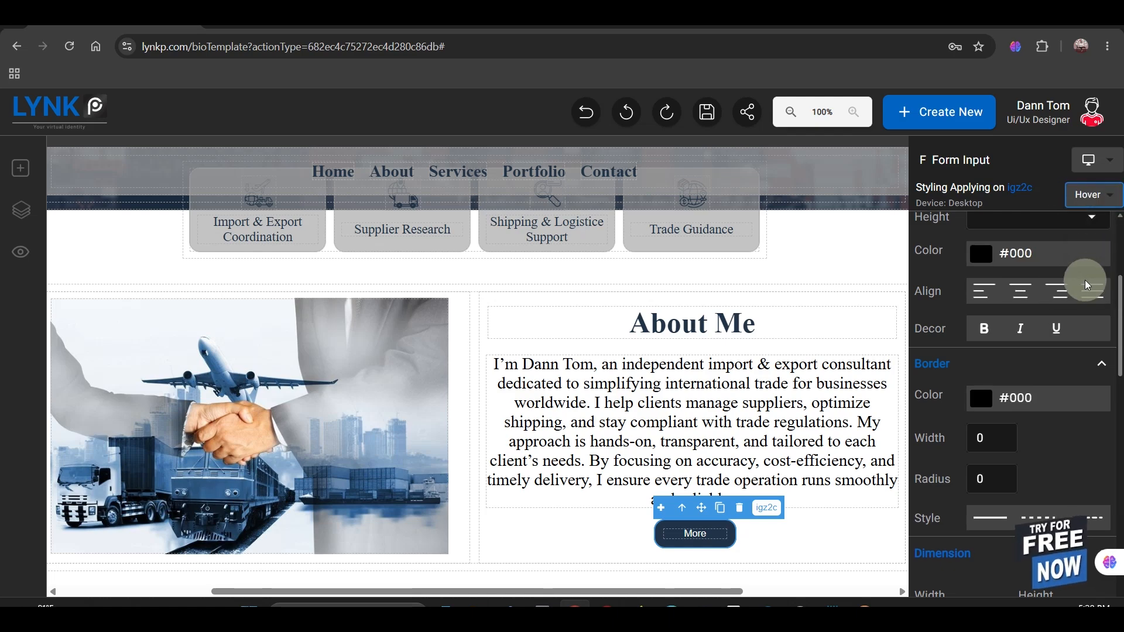
scroll(984, 378, "down", 5)
scroll(983, 378, "down", 1)
double_click(1032, 344)
type("9c9c9cfd")
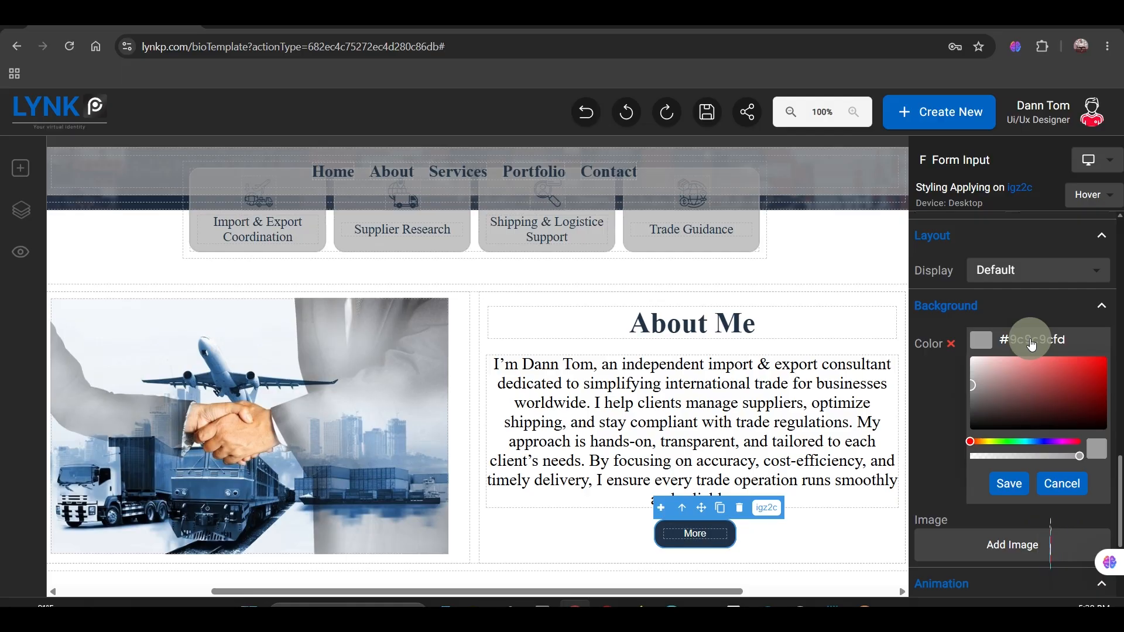
left_click(1010, 483)
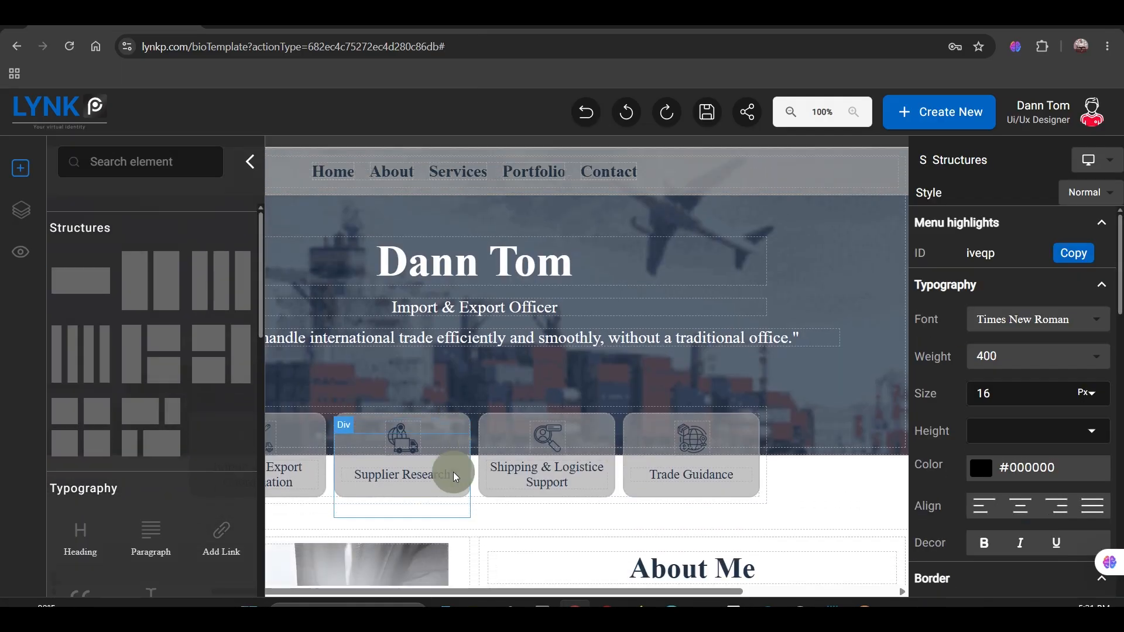
Step: Add a four-column structure below the About Me section
scroll(451, 474, "down", 8)
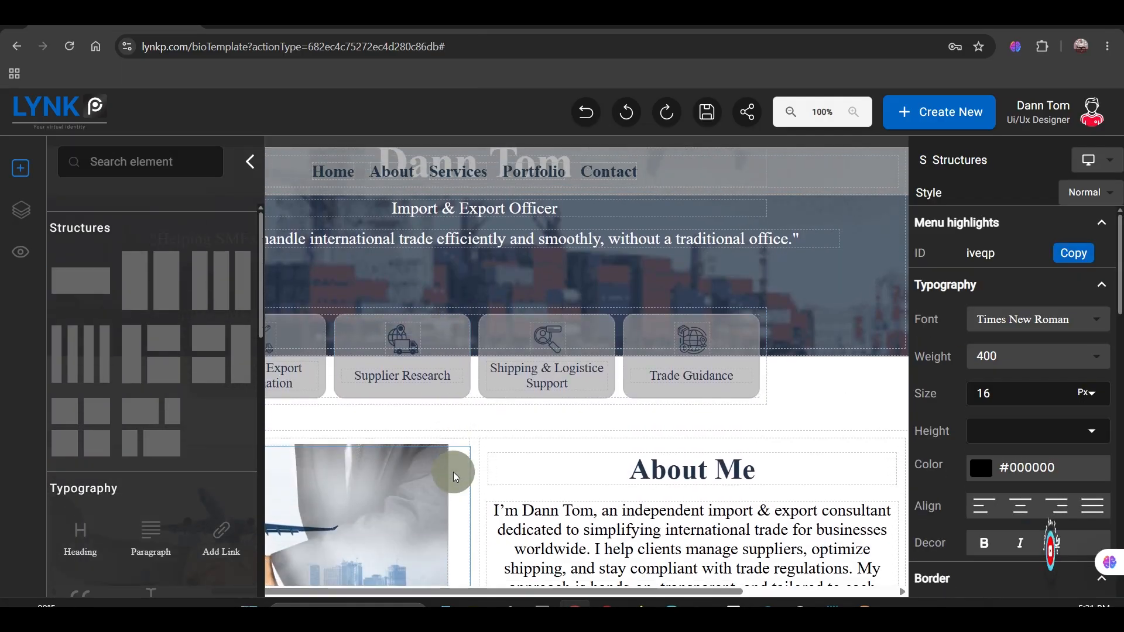
scroll(452, 474, "down", 3)
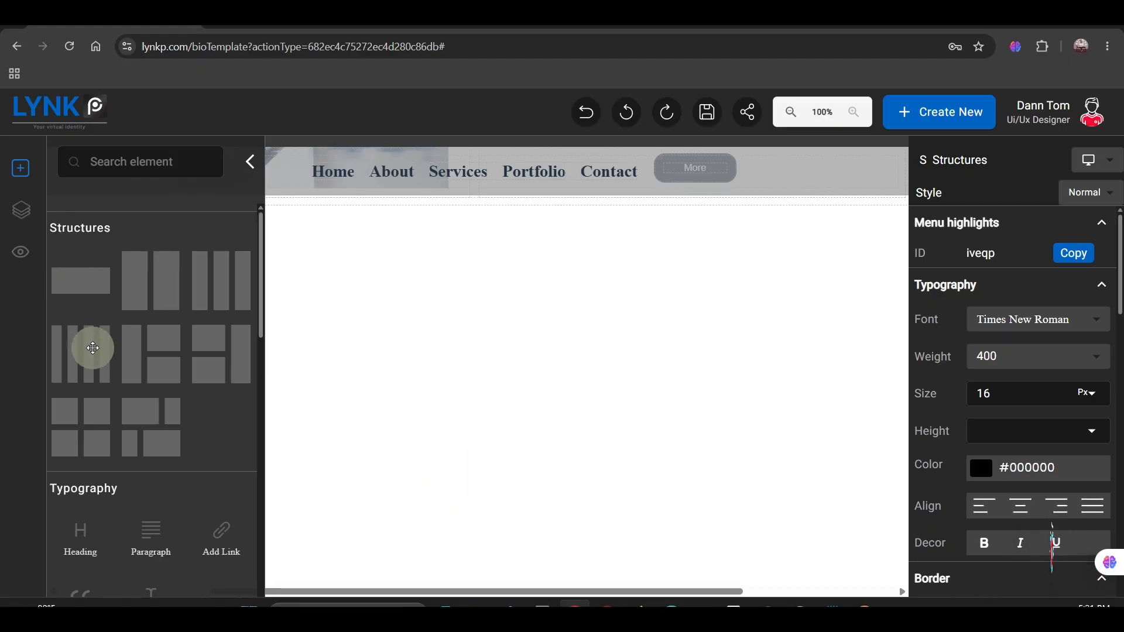
left_click_drag(92, 347, 346, 191)
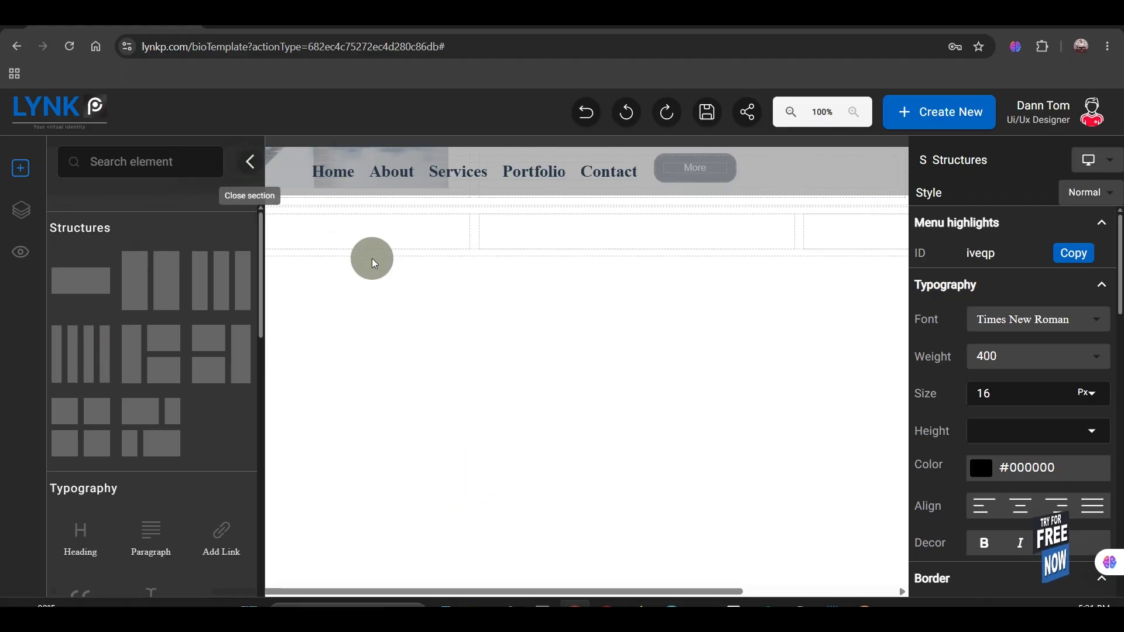
Step: Set the four-column structure's width to 1200 px, its side margins to auto and its top margin to 100 px
scroll(951, 423, "down", 3)
scroll(951, 423, "down", 5)
double_click(948, 424)
type("1200")
scroll(951, 423, "down", 3)
left_click(1087, 475)
left_click(1092, 521)
left_click(1093, 529)
left_click(1087, 575)
double_click(936, 475)
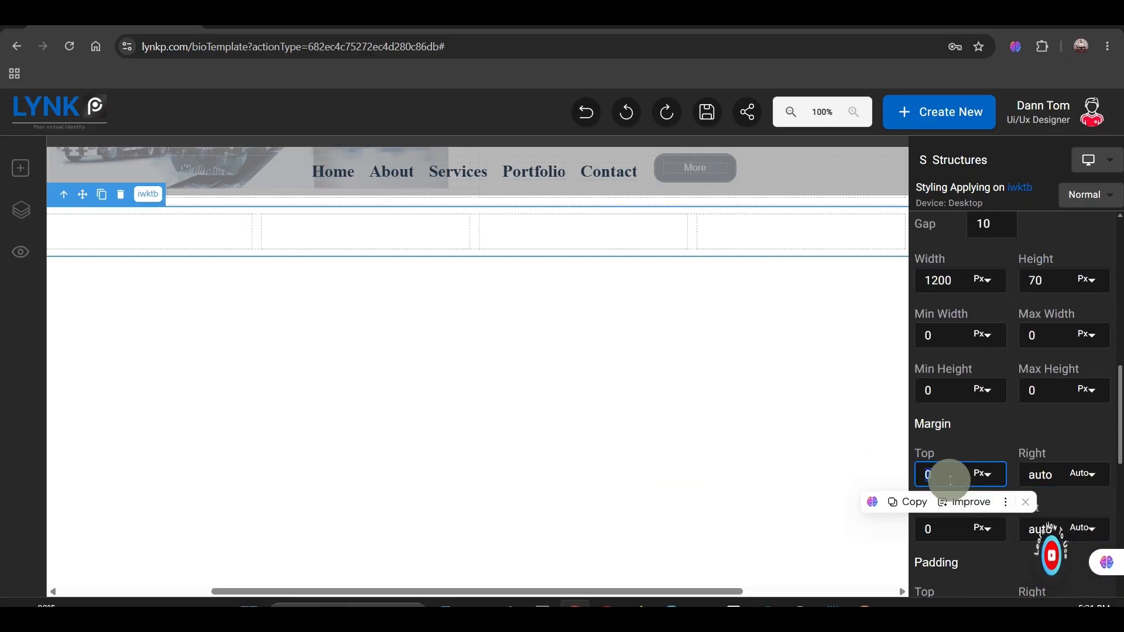
type("100")
Step: Add a heading above the columns inside the four-column structure
left_click(20, 168)
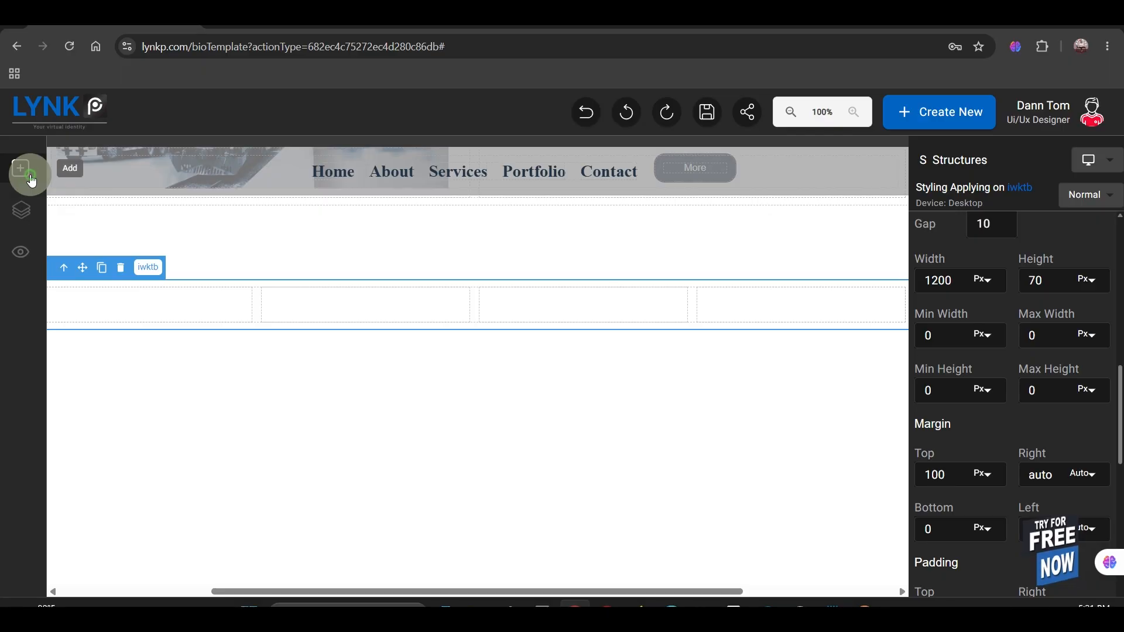
left_click_drag(89, 538, 461, 290)
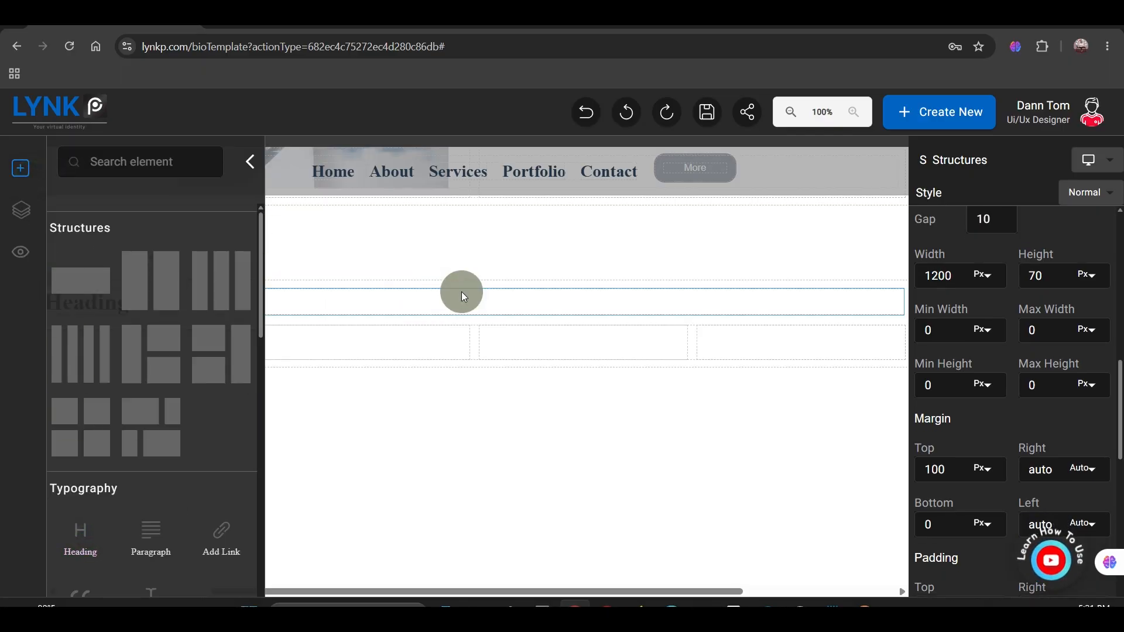
left_click(250, 162)
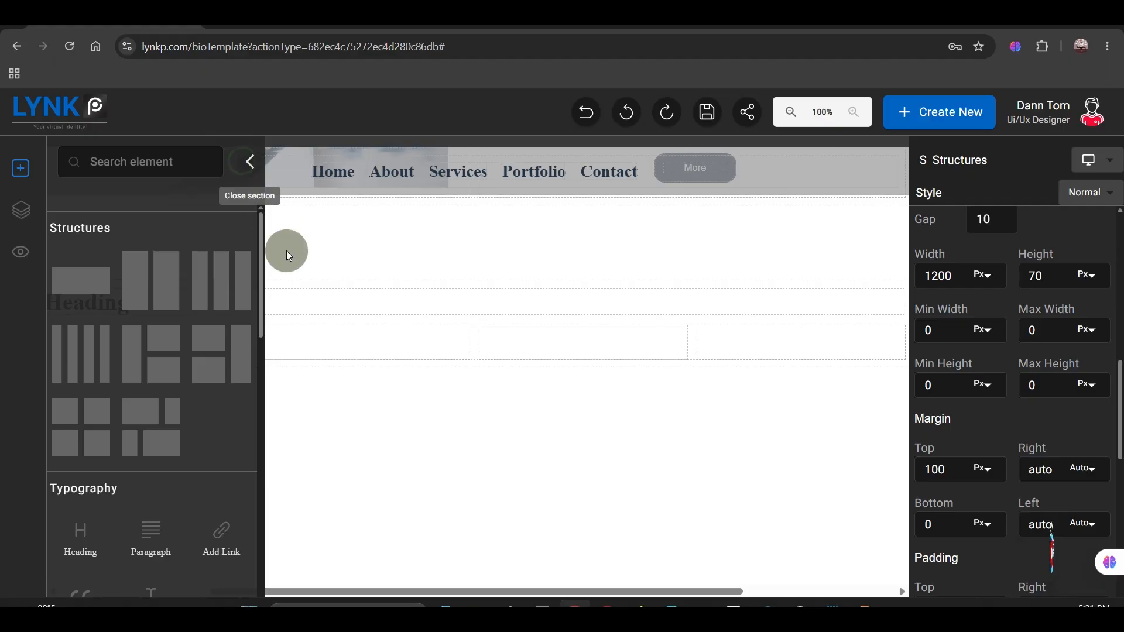
Step: Set the new heading's font to Angelin and its size to 40 px, centre it and make it bold
left_click(789, 312)
scroll(976, 316, "up", 10)
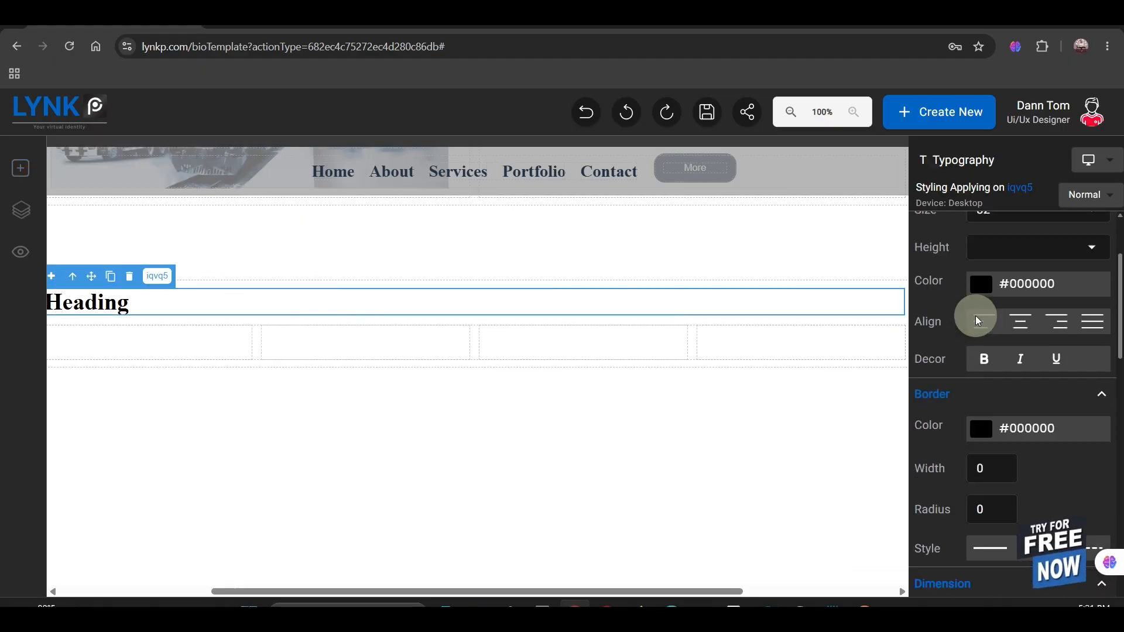
left_click(1054, 266)
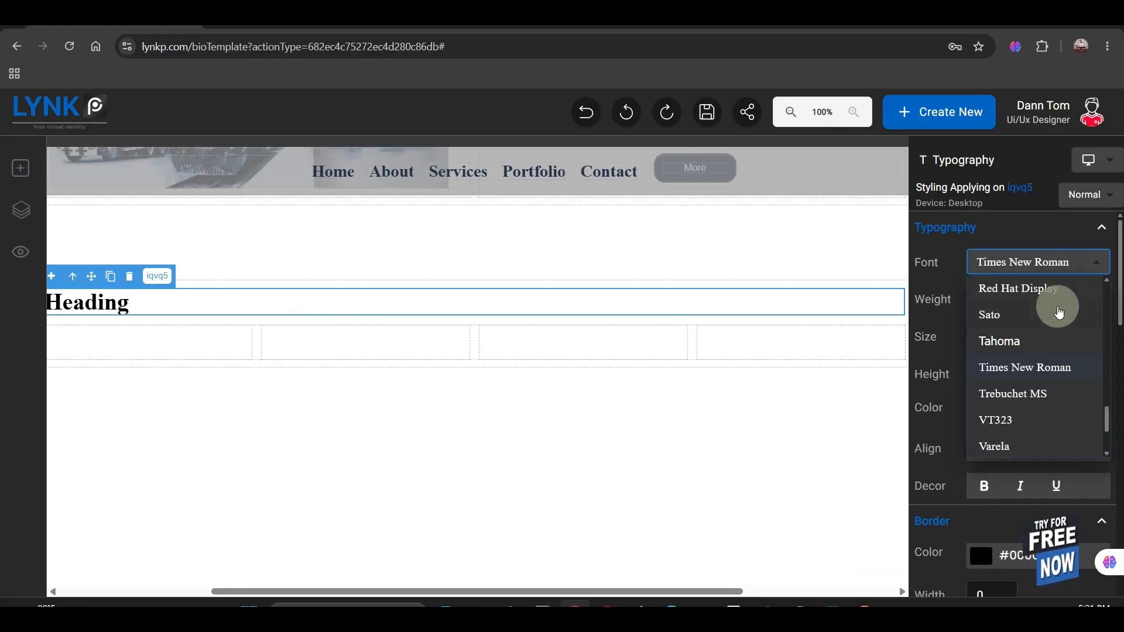
scroll(1005, 339, "up", 3)
left_click(1004, 334)
double_click(1003, 397)
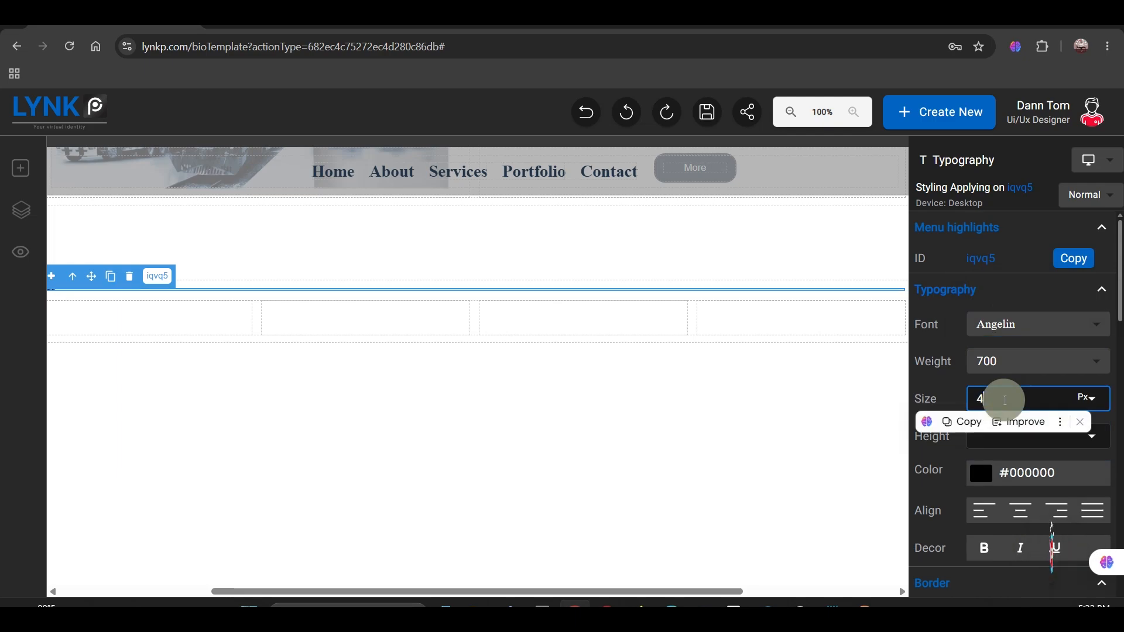
type("40")
left_click(1023, 506)
left_click(989, 542)
left_click(1090, 362)
left_click(1037, 436)
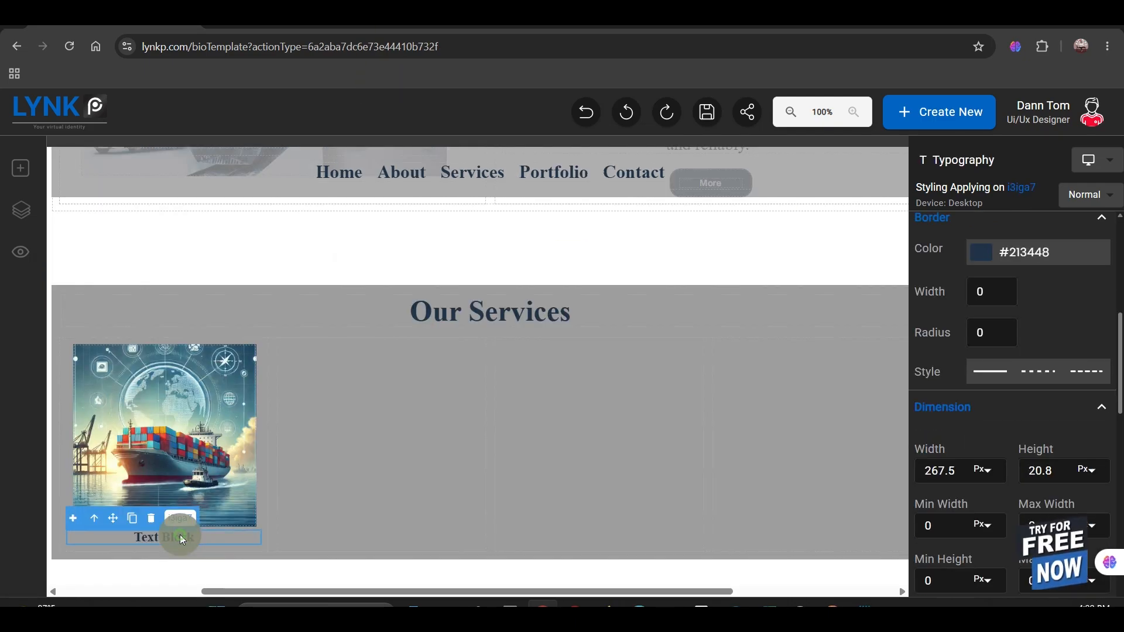
Step: Retitle the text block under the first service image "Freight Forwarding"
double_click(180, 536)
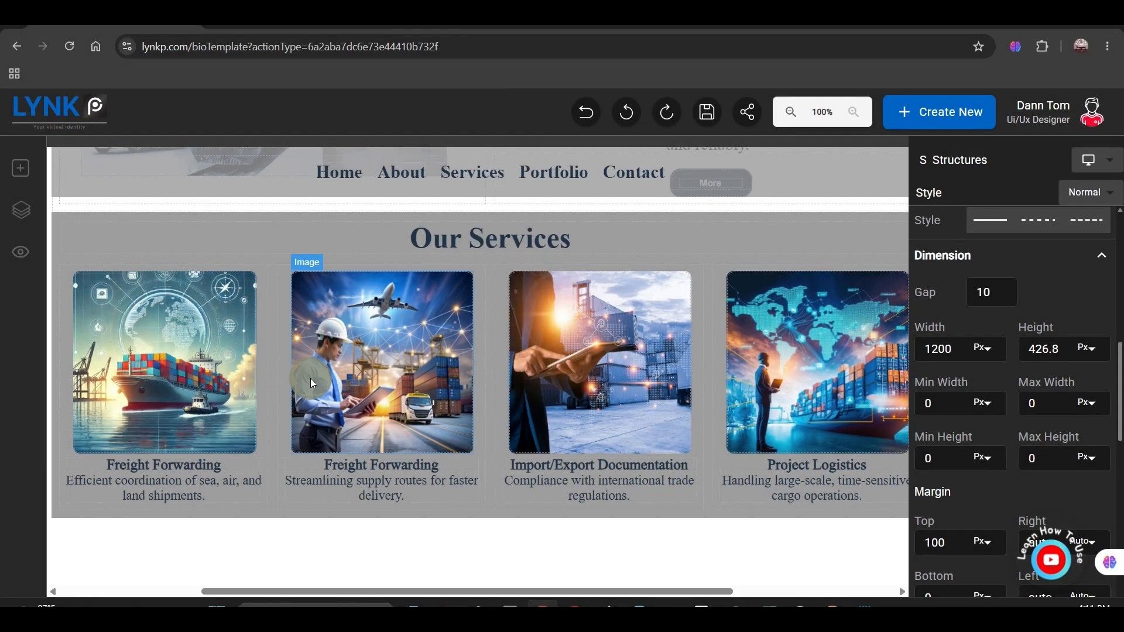
left_click(269, 378)
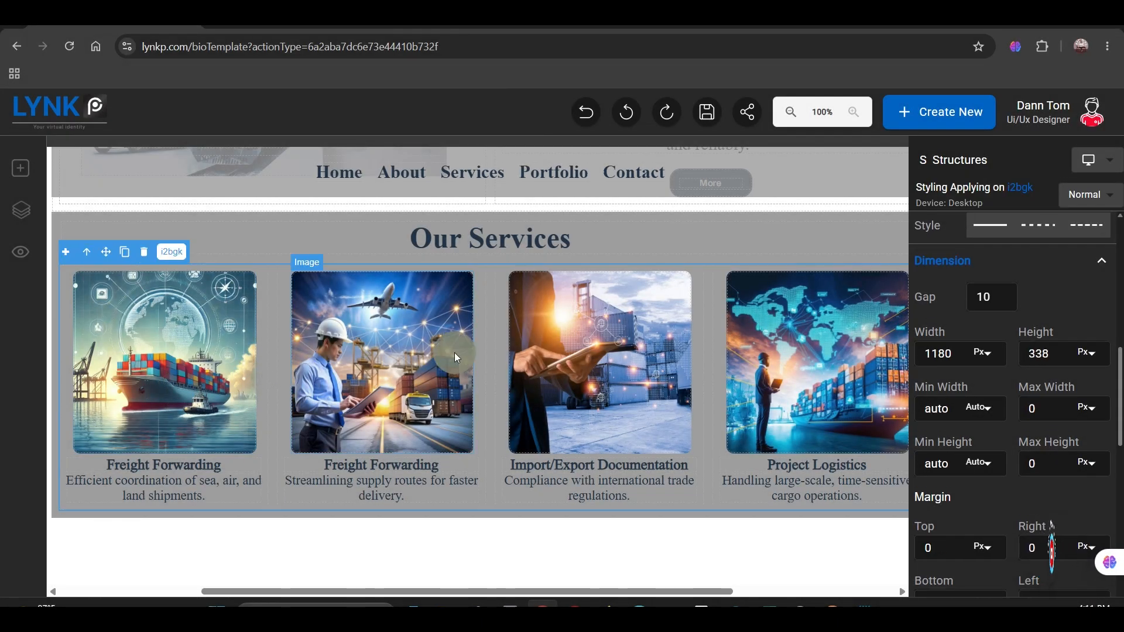
left_click(479, 352)
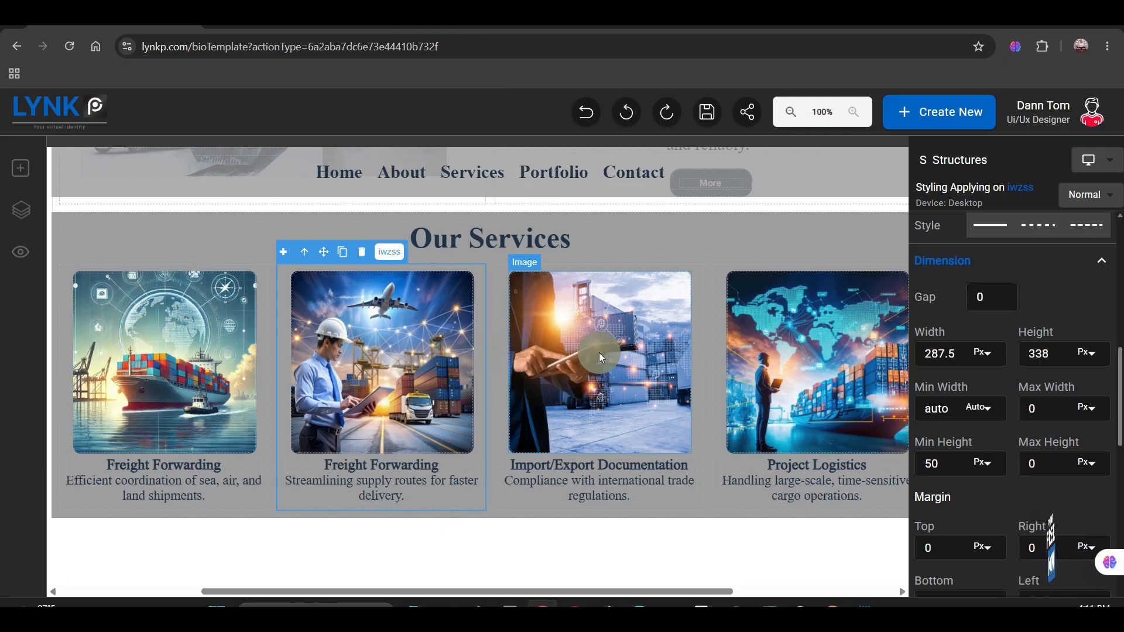
left_click(700, 381)
left_click(723, 382)
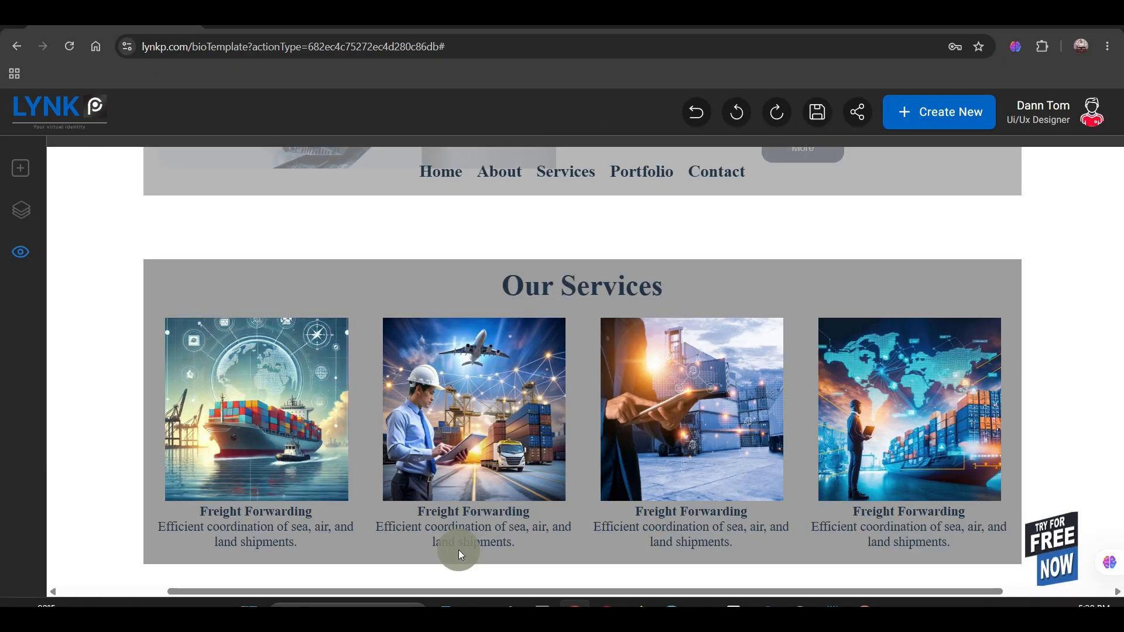
scroll(459, 549, "up", 5)
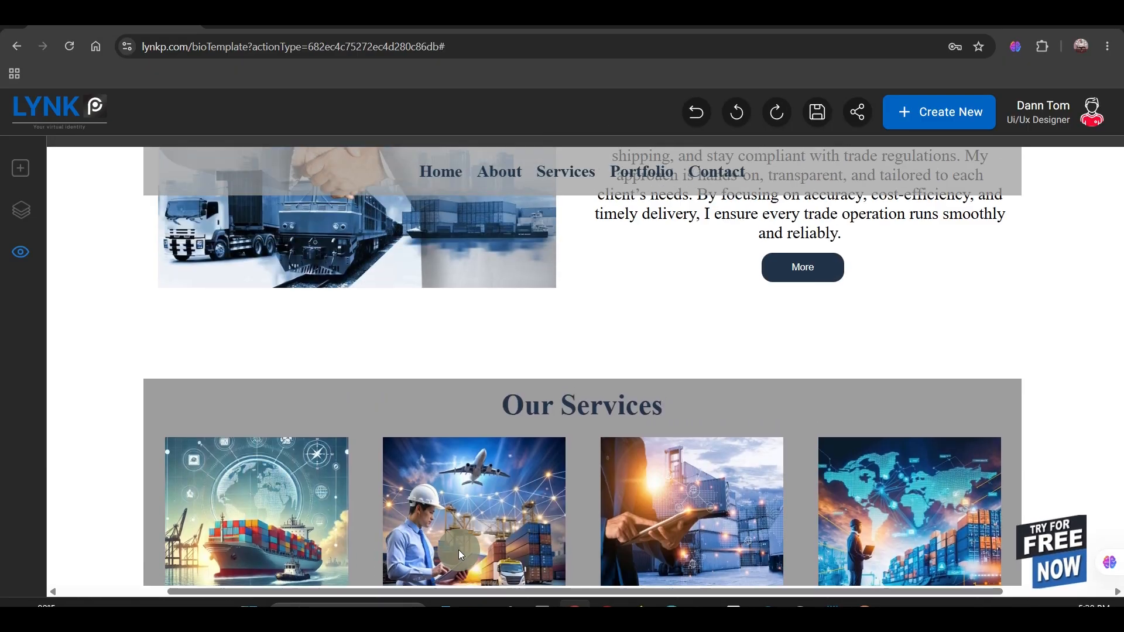
Step: Add a two-column structure below the Our Services section
scroll(458, 549, "down", 5)
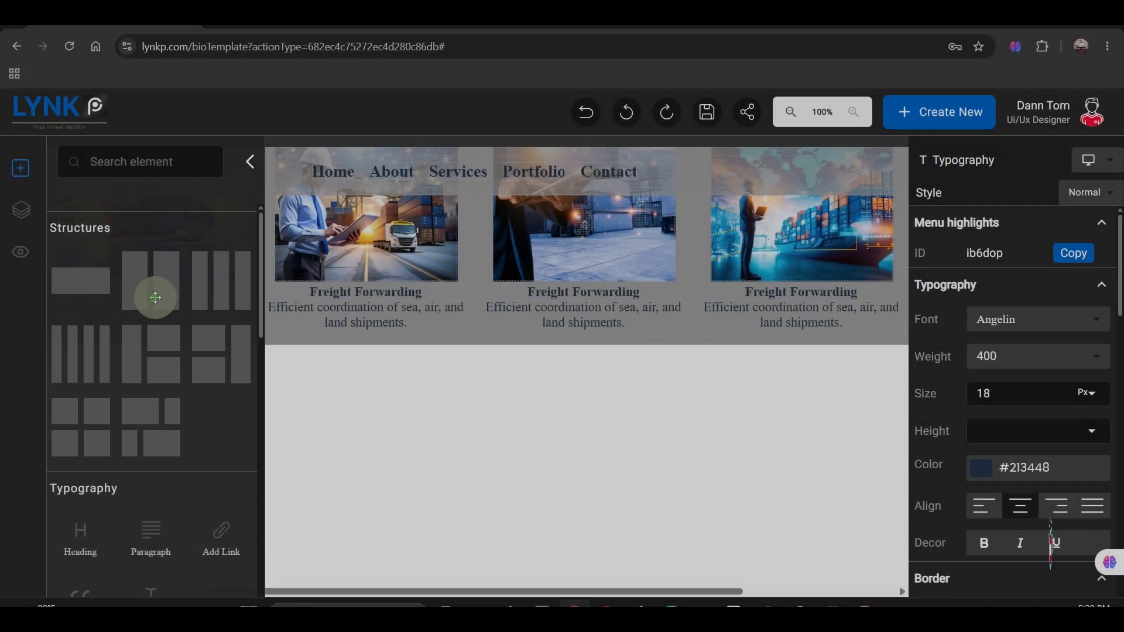
left_click_drag(156, 294, 356, 466)
left_click(250, 163)
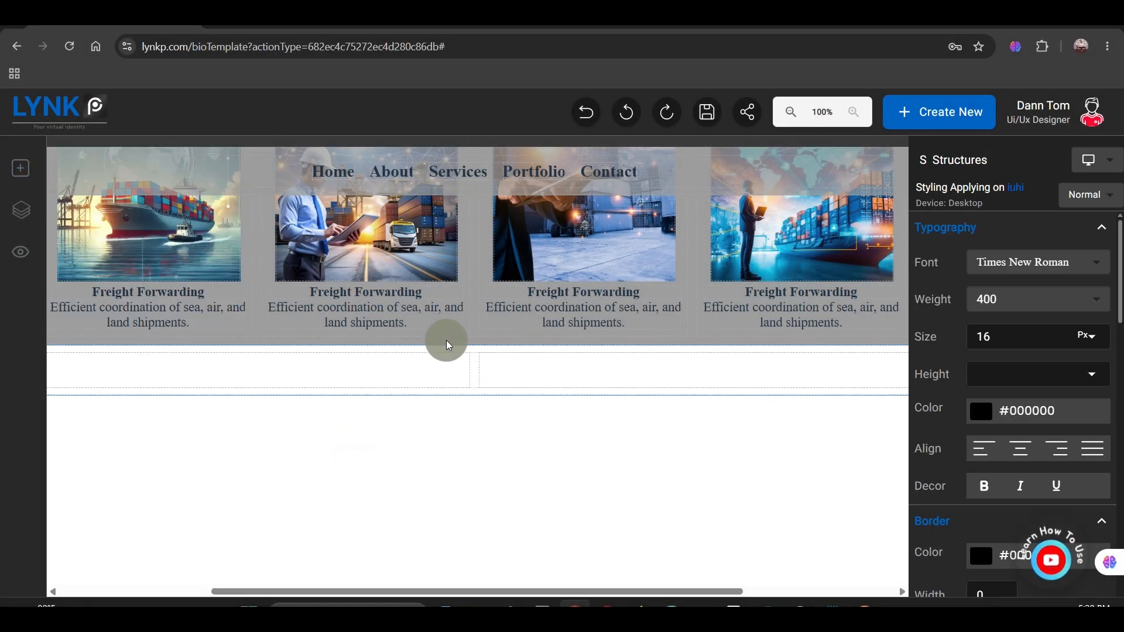
Step: Set the two-column structure's width to 1200 px, its side margins to auto and its top margin to 100 px
left_click(474, 398)
scroll(976, 434, "down", 6)
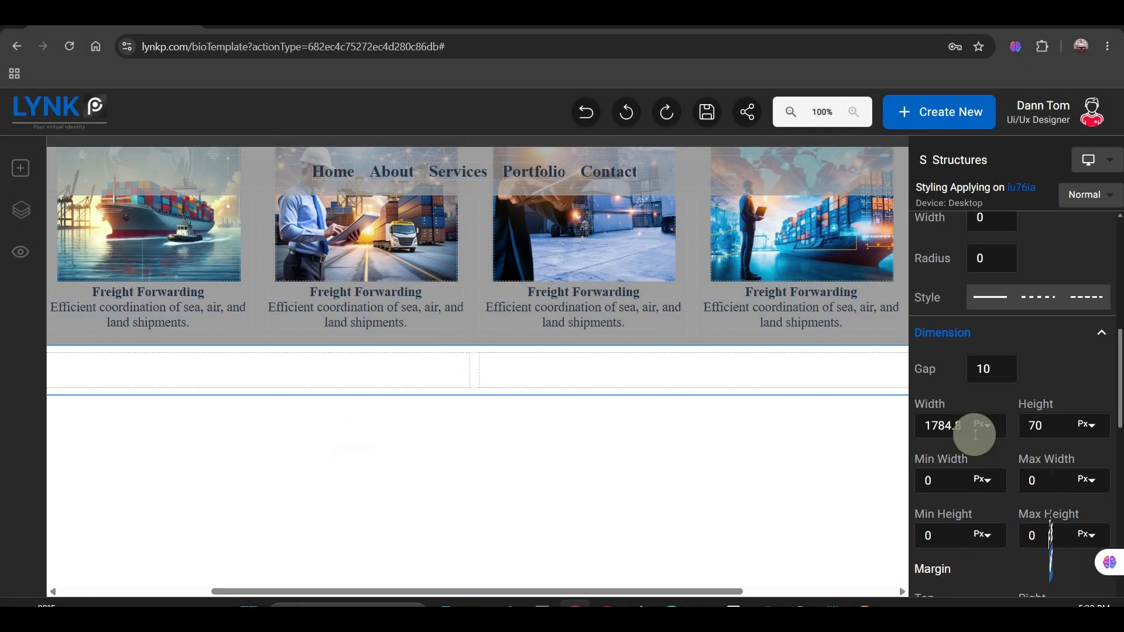
scroll(975, 434, "down", 1)
type("1200")
scroll(984, 374, "down", 1)
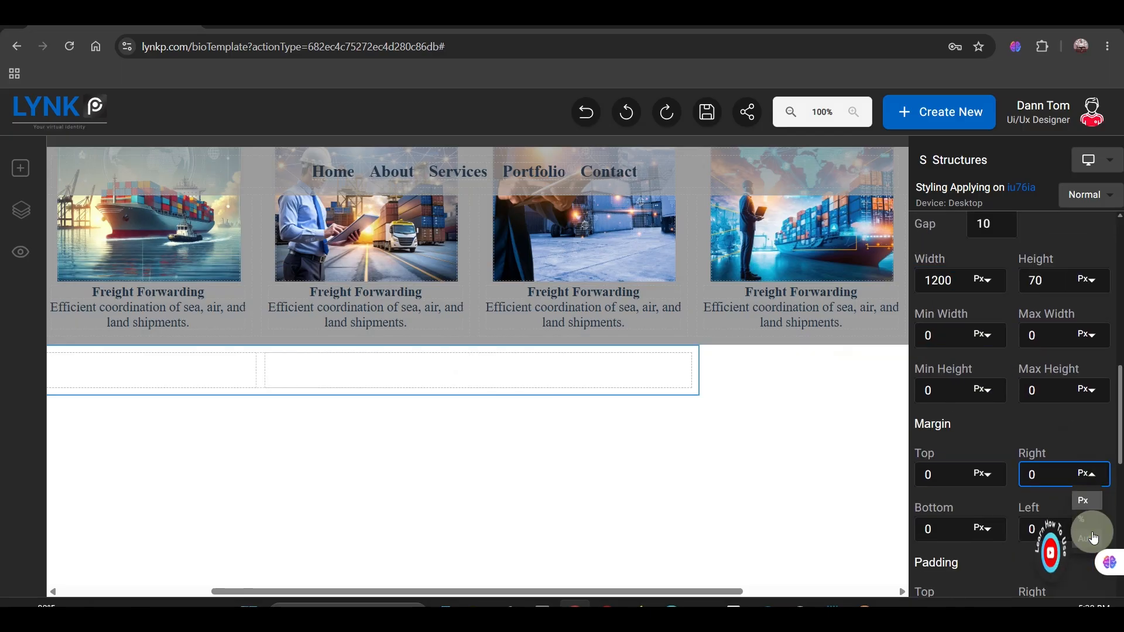
left_click(970, 484)
type("100")
Step: Add an image to the right column, enlarge it to fill the column and upload the world map picture
left_click(20, 168)
left_click_drag(81, 495, 893, 321)
left_click_drag(691, 433, 692, 478)
double_click(685, 297)
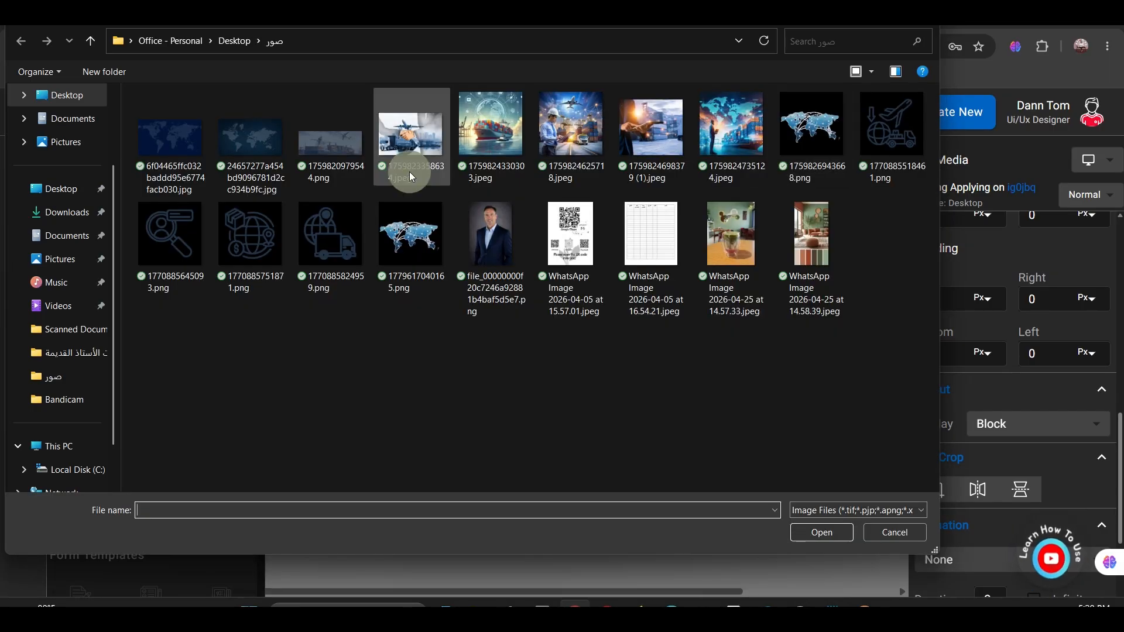
left_click(812, 137)
left_click(796, 532)
left_click(619, 360)
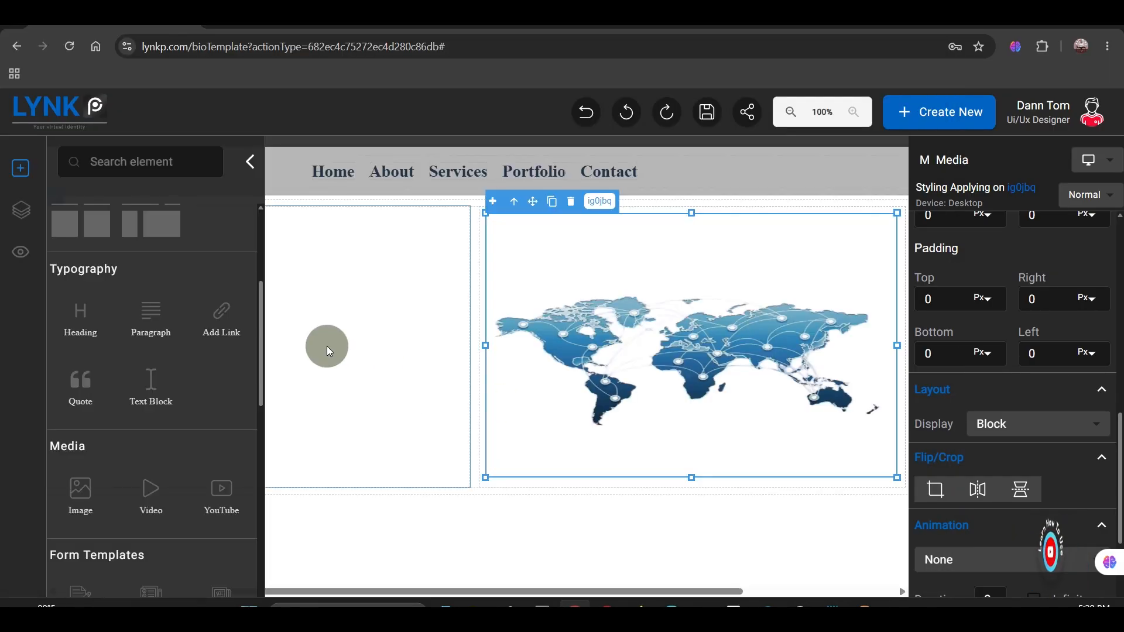
Step: Add a "Key Achievements" heading to the left column and give it a 10 px top margin
left_click(331, 386)
left_click_drag(80, 316, 409, 217)
left_click(250, 161)
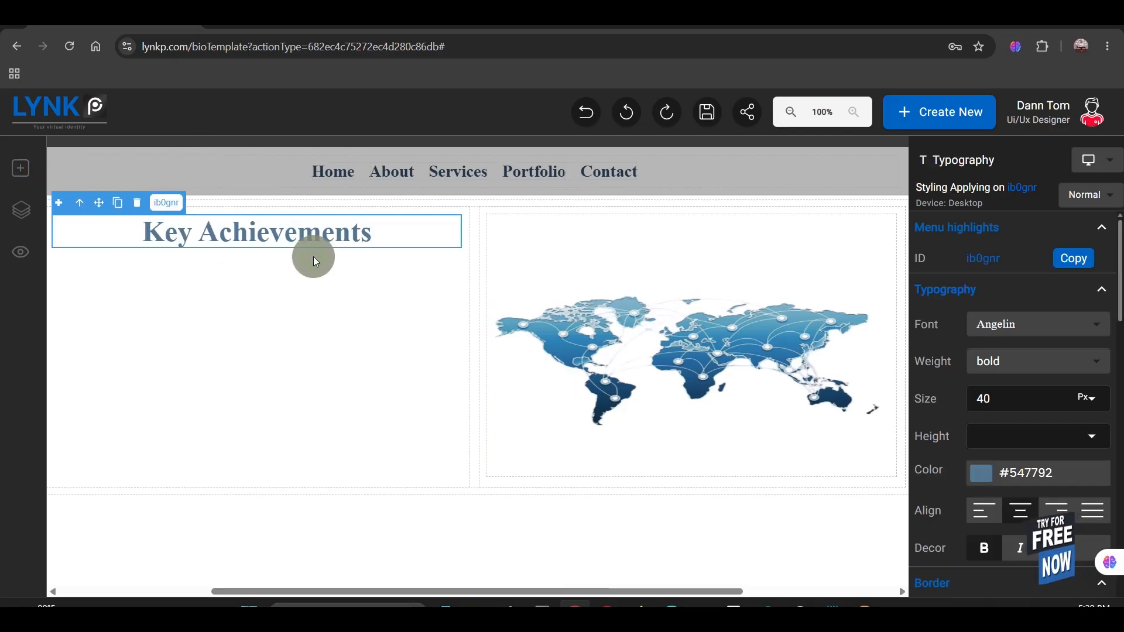
left_click(241, 280)
left_click(284, 246)
scroll(947, 385, "down", 5)
scroll(947, 385, "down", 4)
Step: Add a two-by-two grid structure below the Key Achievements heading and give it a 20 px top margin
left_click(20, 168)
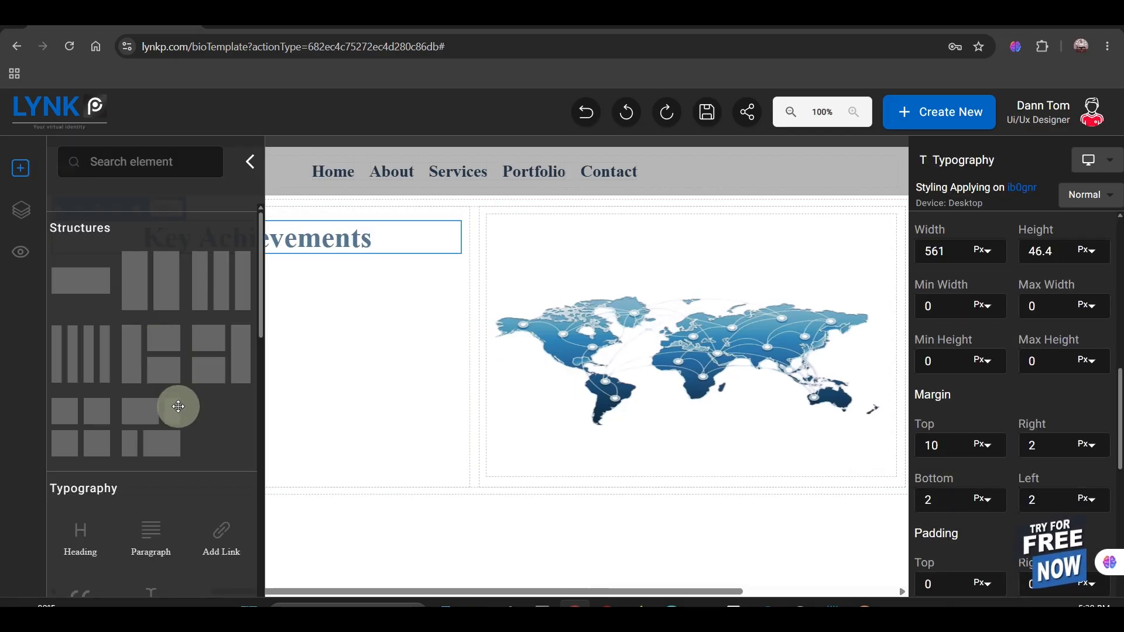
left_click_drag(80, 409, 328, 324)
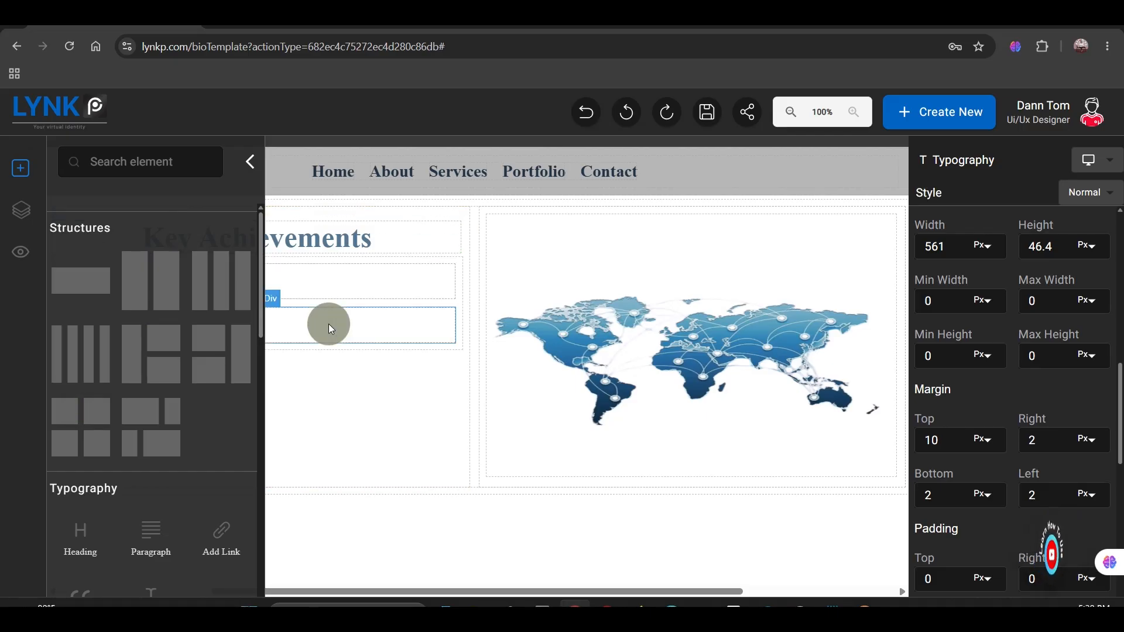
left_click(271, 295)
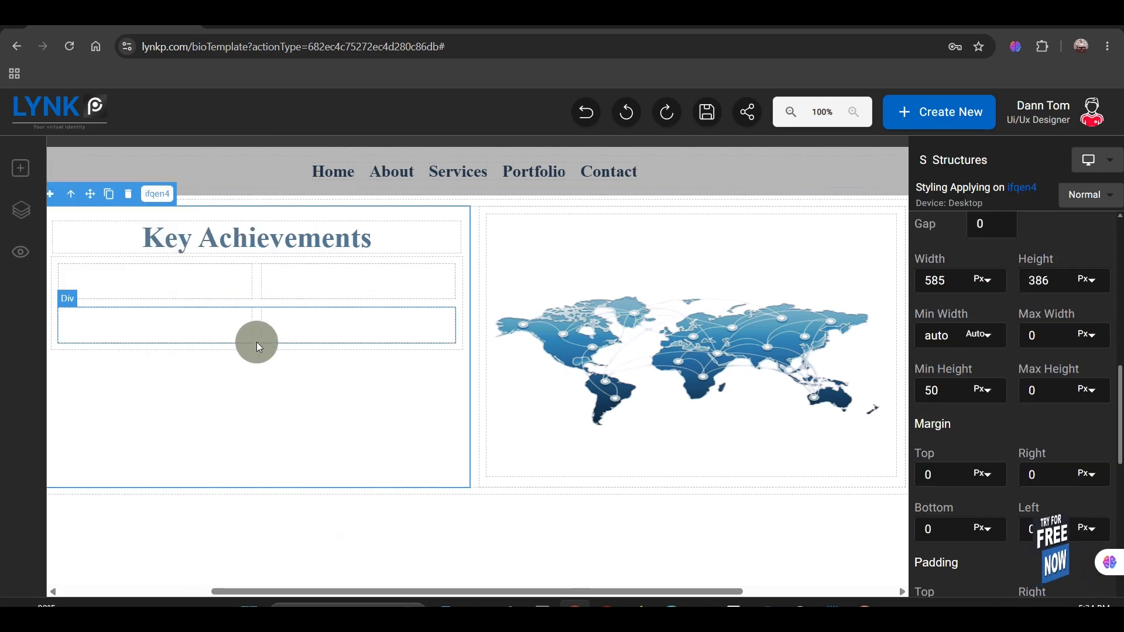
left_click(255, 349)
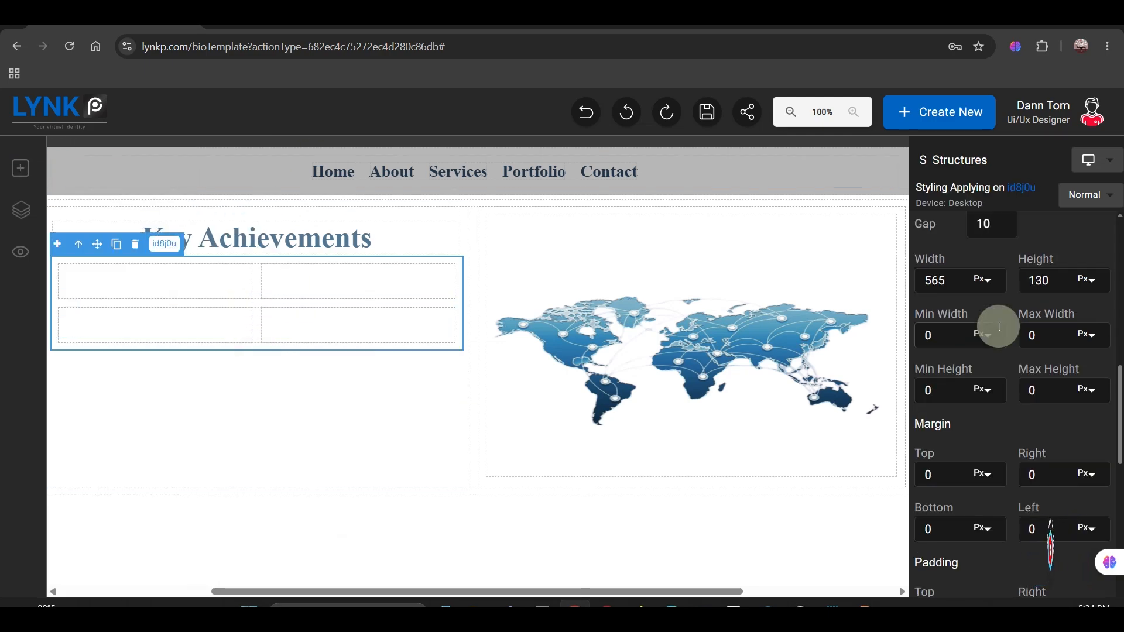
double_click(938, 472)
type("20")
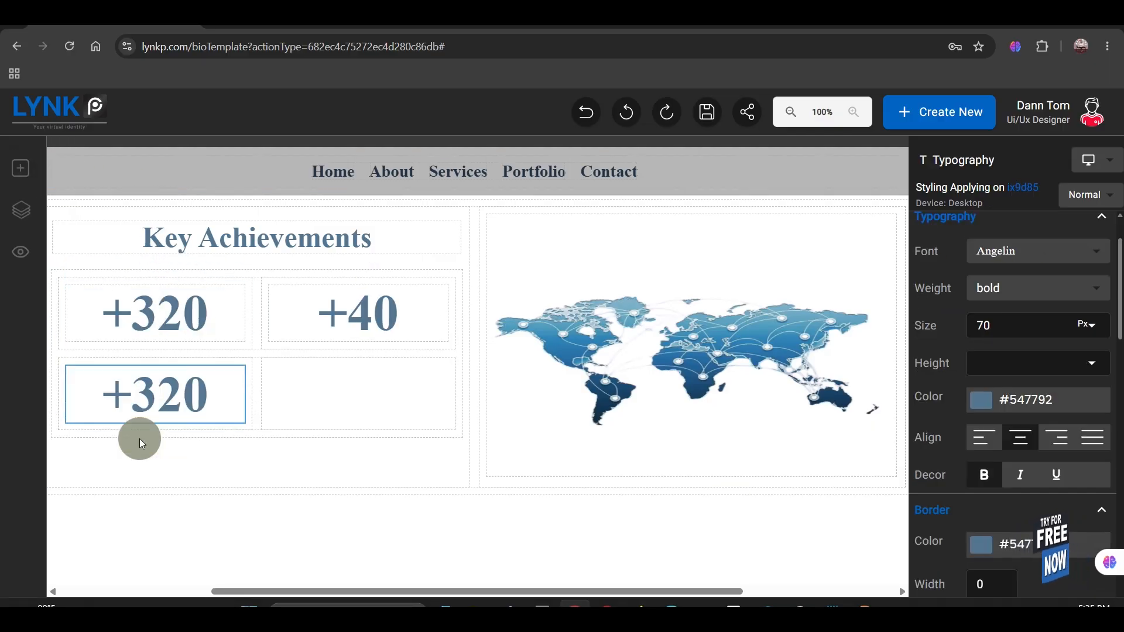
Step: Change the lower-left grid figure to "+430" and fill the lower-right cell with "30%"
left_click(181, 394)
double_click(181, 394)
type("430")
left_click(343, 287)
left_click(334, 271)
double_click(371, 401)
type("30%")
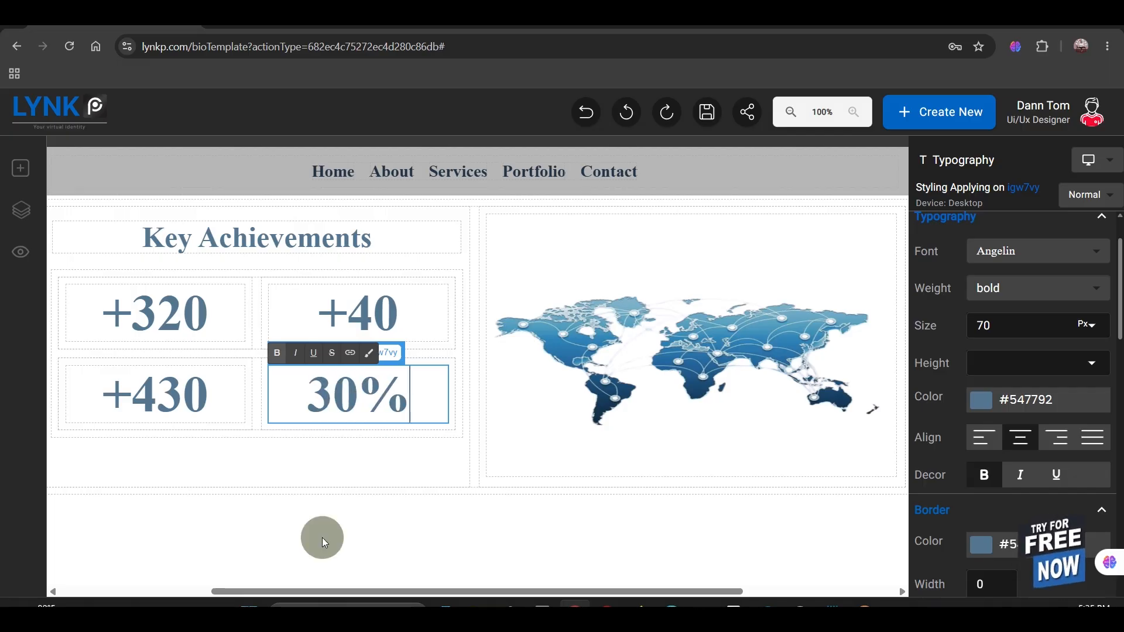
left_click(359, 456)
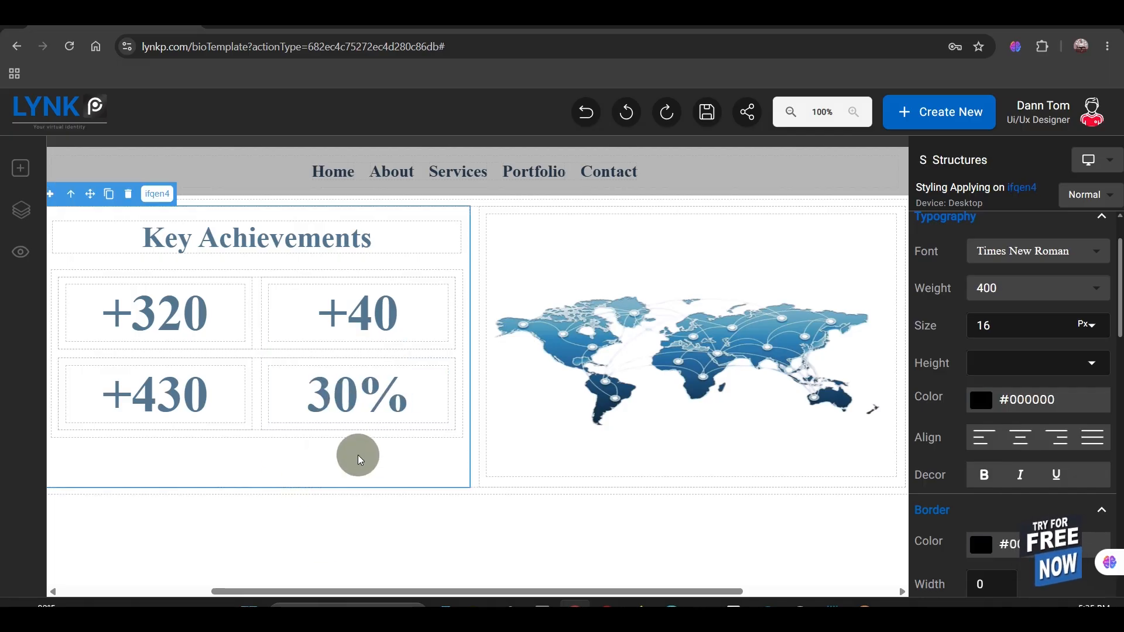
Step: Set the border radius of the grid cell containing +320 to 15
left_click(251, 319)
scroll(991, 502, "down", 3)
left_click(990, 490)
type("15")
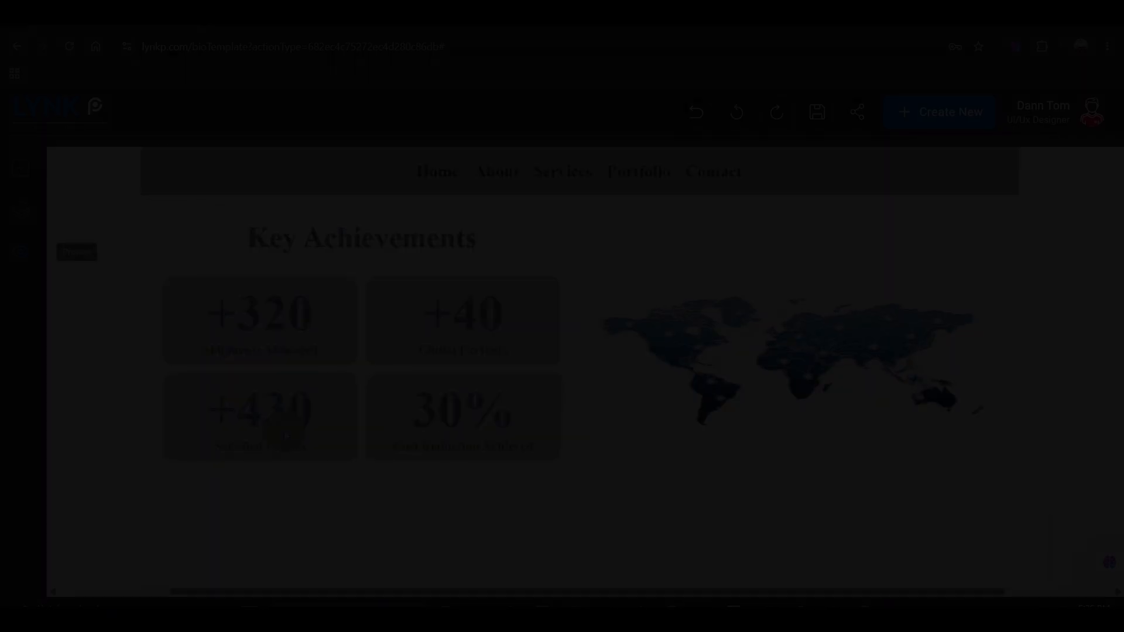
Step: Add a single-column structure below the Key Achievements section and select it for styling
left_click_drag(101, 292, 487, 290)
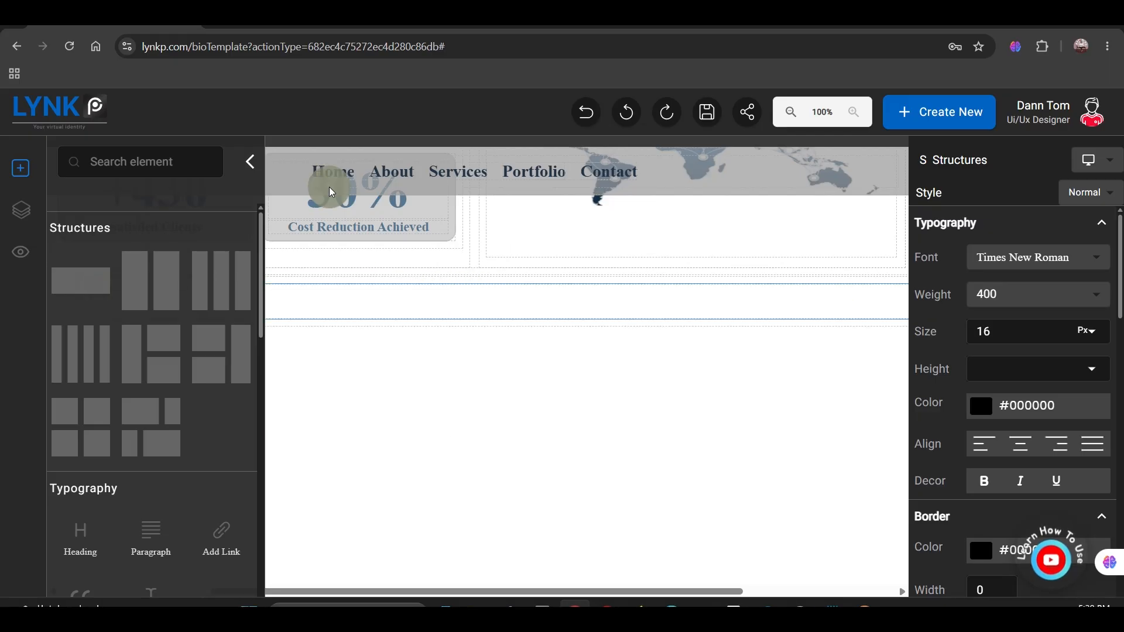
left_click(250, 161)
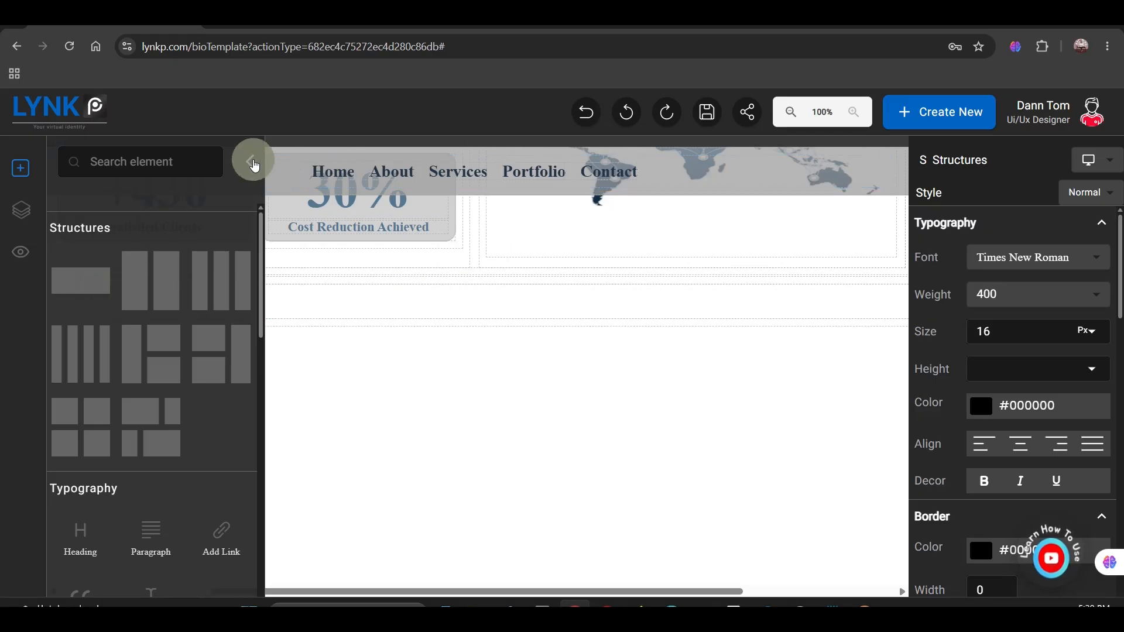
left_click(322, 326)
left_click(937, 401)
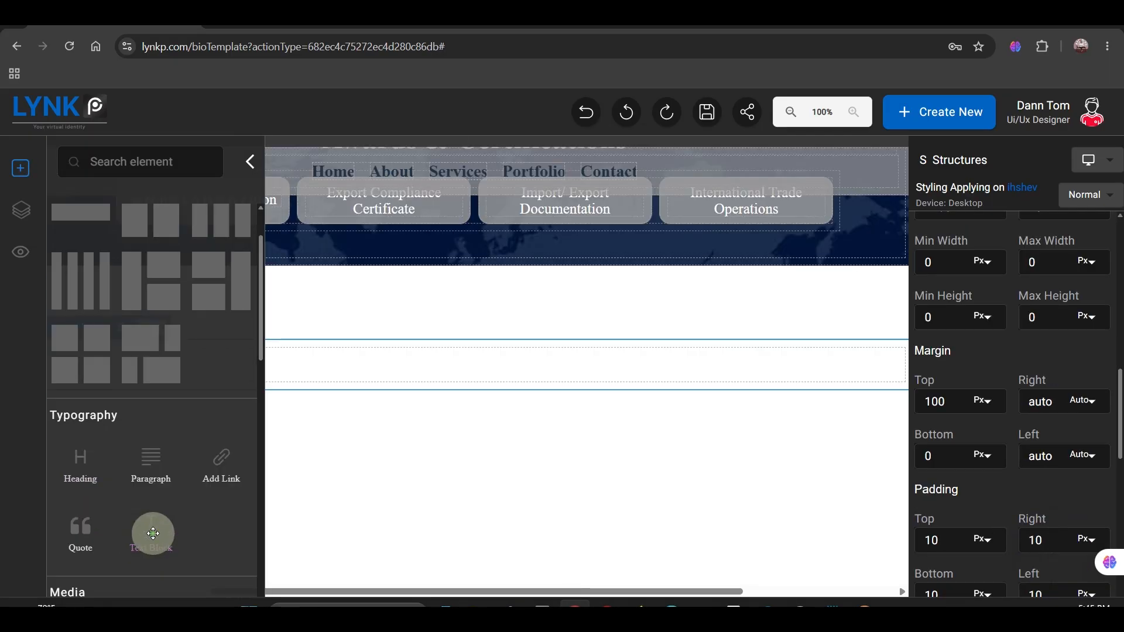
Step: Add a text block with the location, e-mail and phone line to the section below Awards & Certifications, and duplicate it
left_click_drag(152, 532, 384, 370)
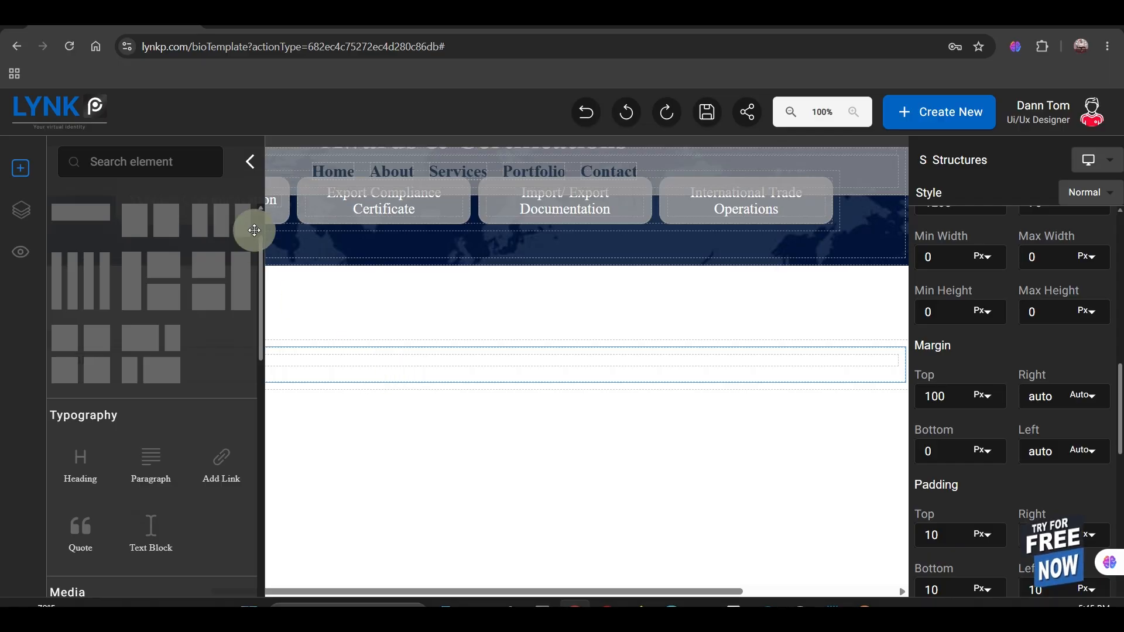
left_click(250, 163)
left_click(346, 370)
left_click(116, 342)
left_click(402, 391)
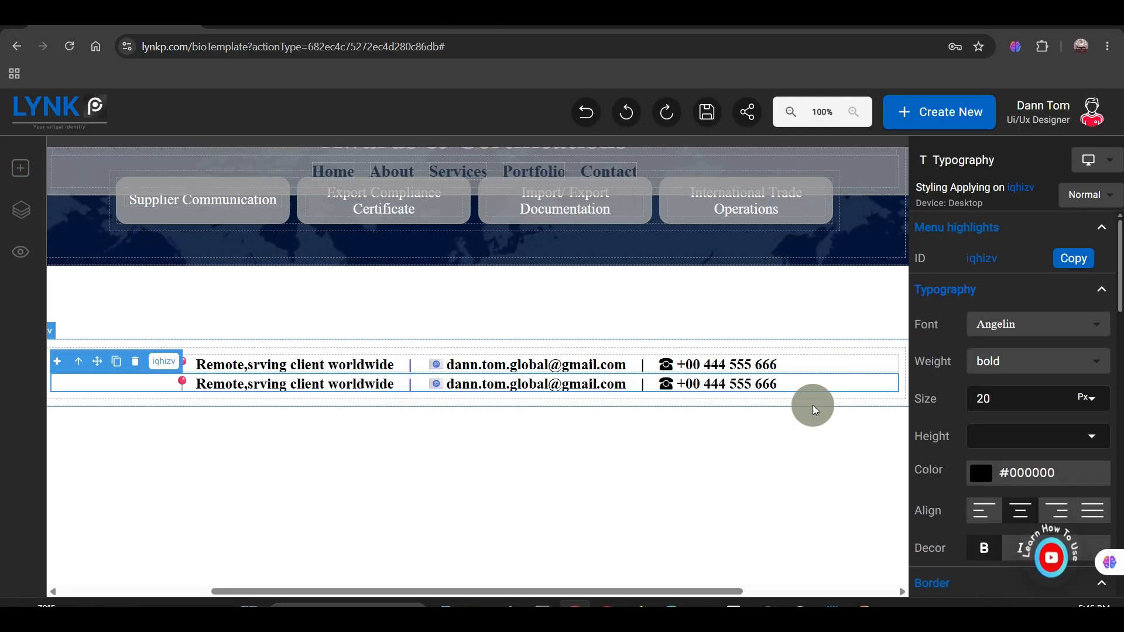
scroll(936, 492, "down", 8)
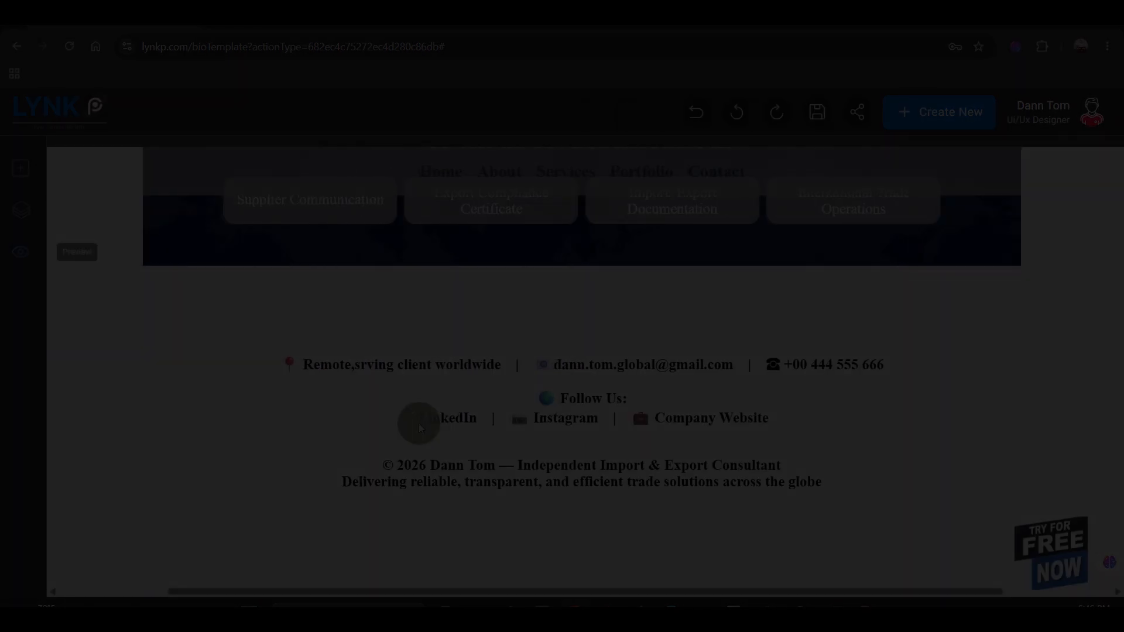
Step: Preview the whole page from the hero section down to the contact footer
scroll(442, 427, "up", 8)
scroll(442, 427, "up", 10)
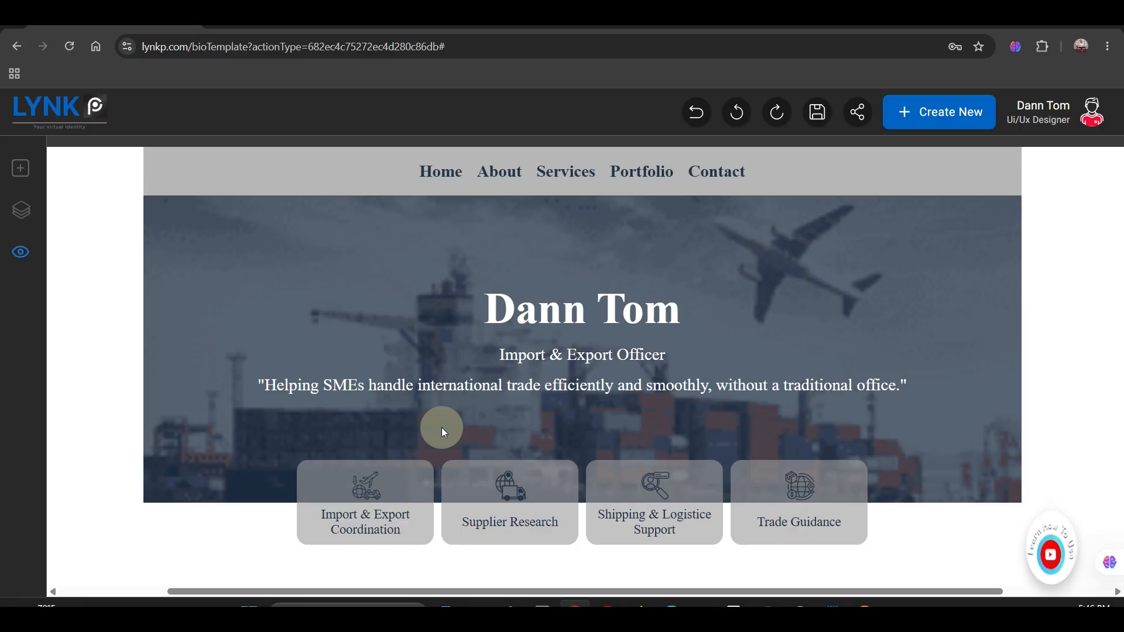
scroll(442, 428, "down", 10)
scroll(442, 428, "down", 10)
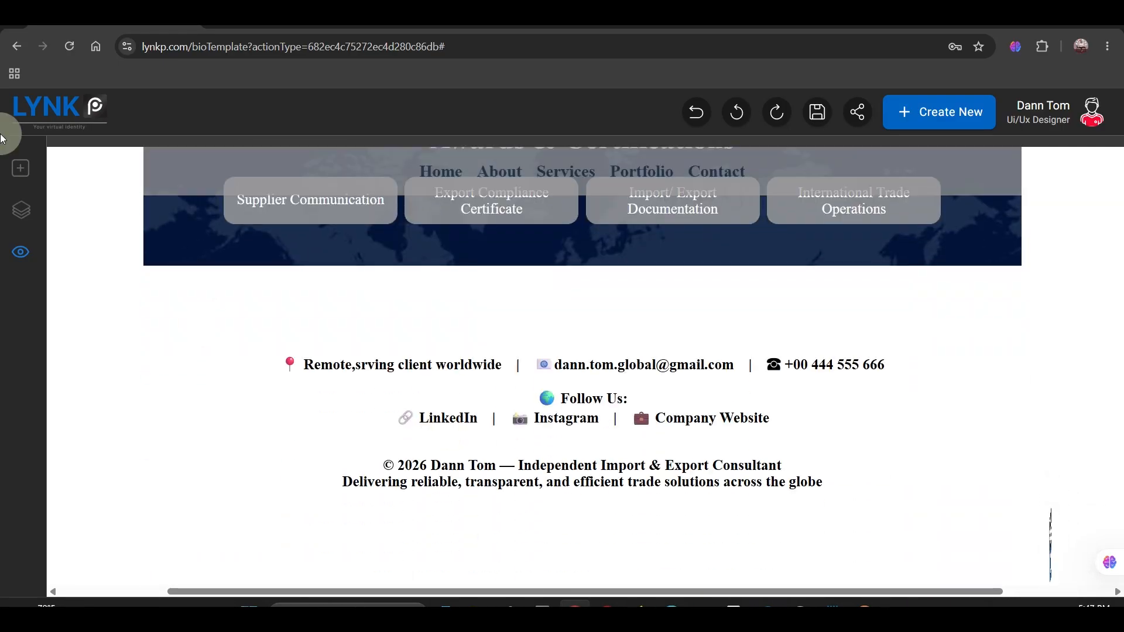
Step: Return to editing and rename the Portfolio link in the navbar to "Key Achievements"
left_click(20, 168)
scroll(445, 344, "up", 5)
scroll(445, 344, "up", 5)
scroll(445, 343, "down", 6)
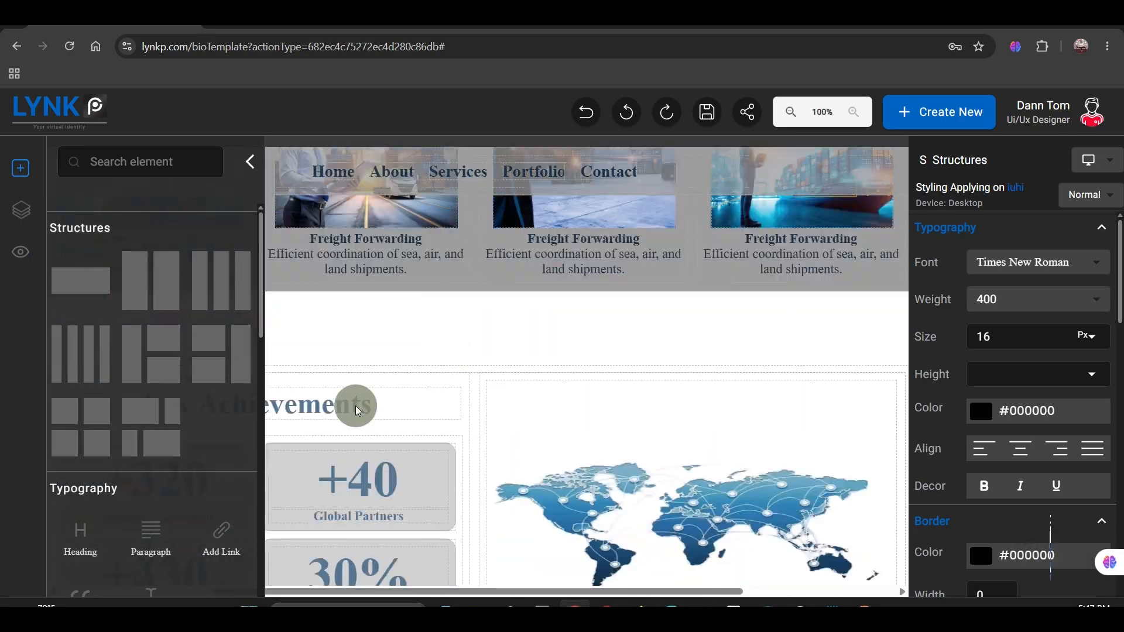
double_click(534, 172)
type("Key")
left_click(250, 161)
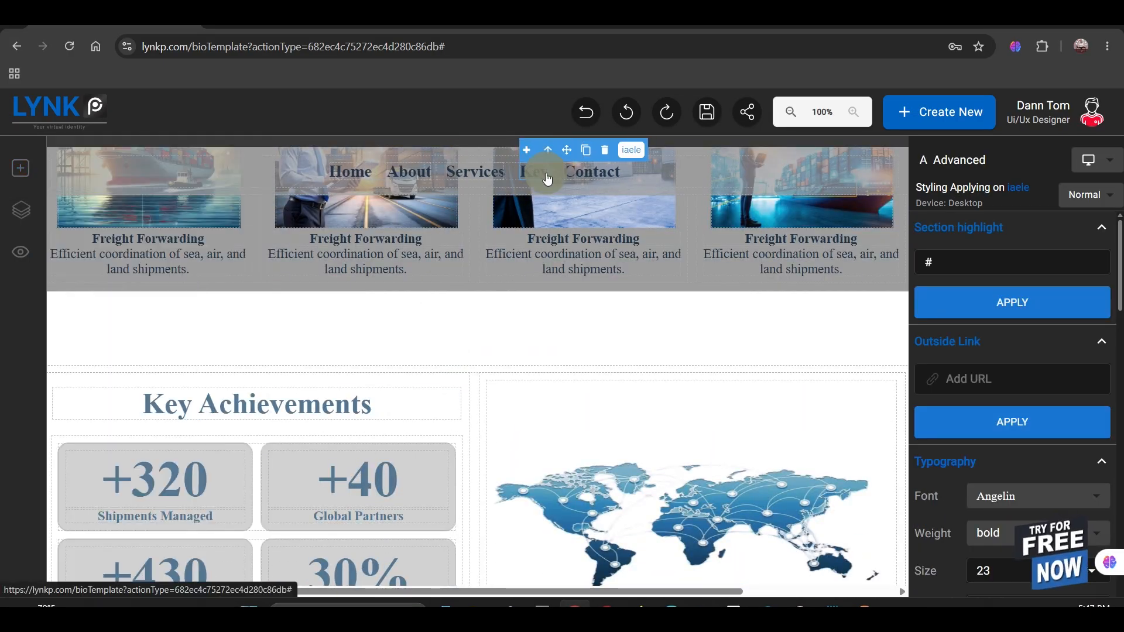
scroll(542, 176, "down", 9)
scroll(540, 237, "up", 7)
type("Achieveme")
left_click(600, 185)
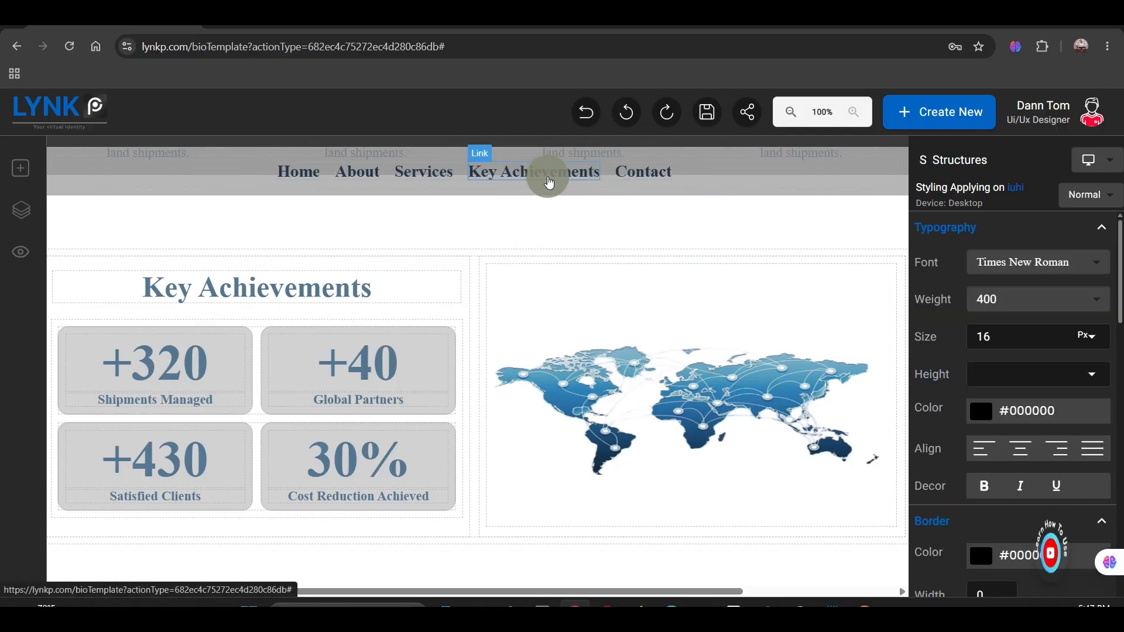
Step: Duplicate the Key Achievements navbar link and rename the copy to "Certifications"
left_click(547, 184)
left_click(535, 151)
scroll(574, 170, "down", 2)
double_click(579, 168)
key("ctrl+a")
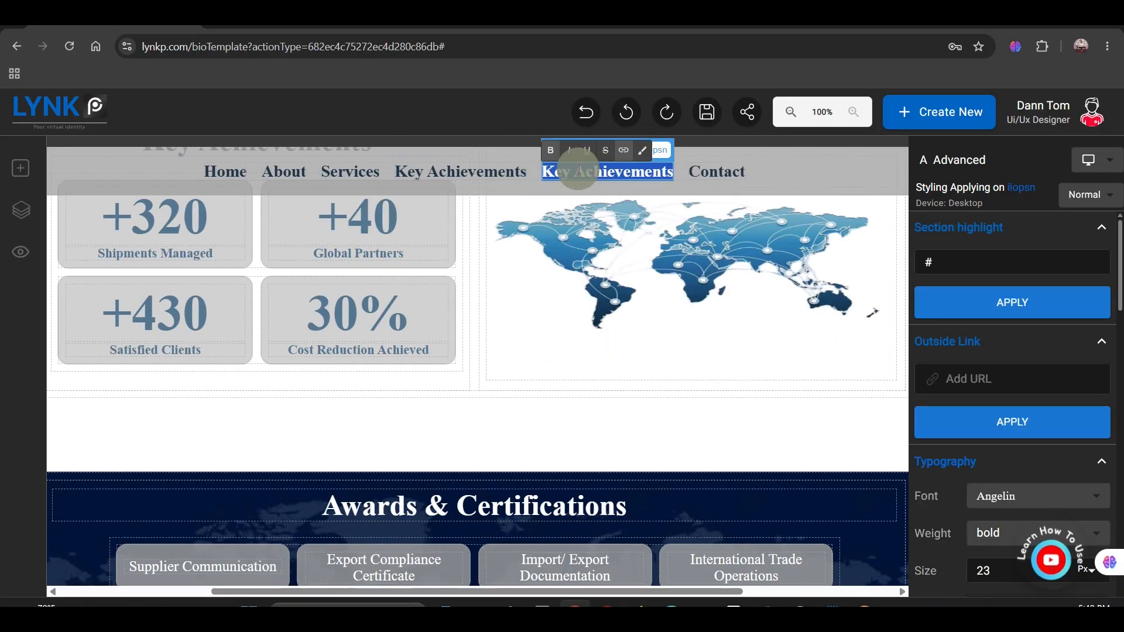
type("Certifications")
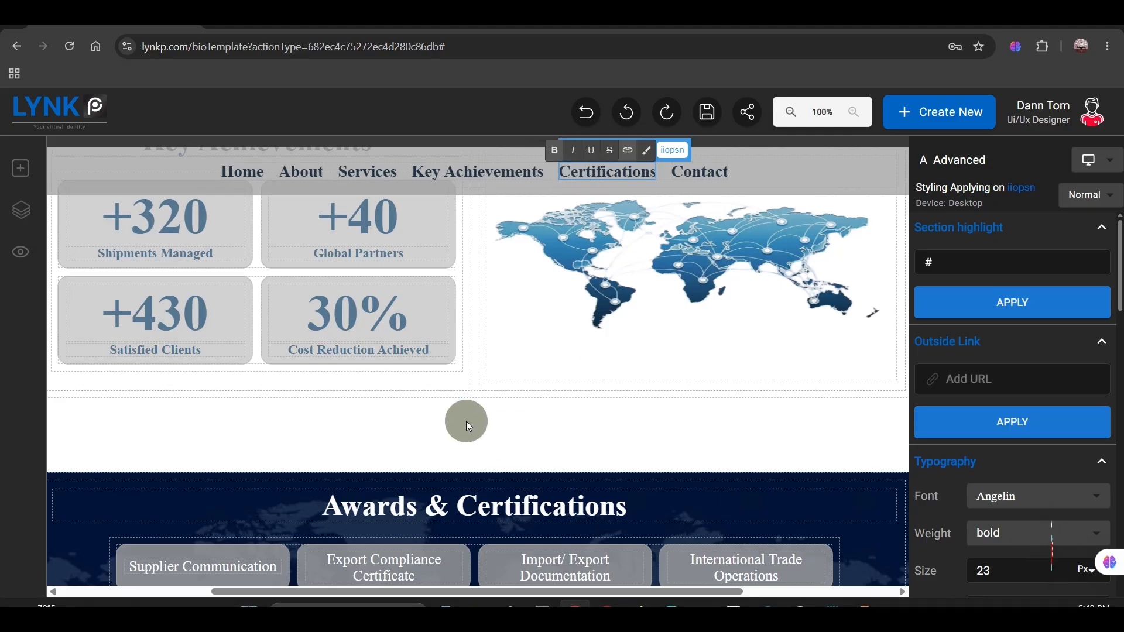
Step: Copy the hero section's ID and apply it as the Home link's section highlight, #i492h
scroll(469, 427, "up", 5)
left_click(252, 187)
left_click(475, 309)
left_click(1073, 260)
left_click(244, 173)
left_click(930, 263)
type("i492h")
left_click(956, 300)
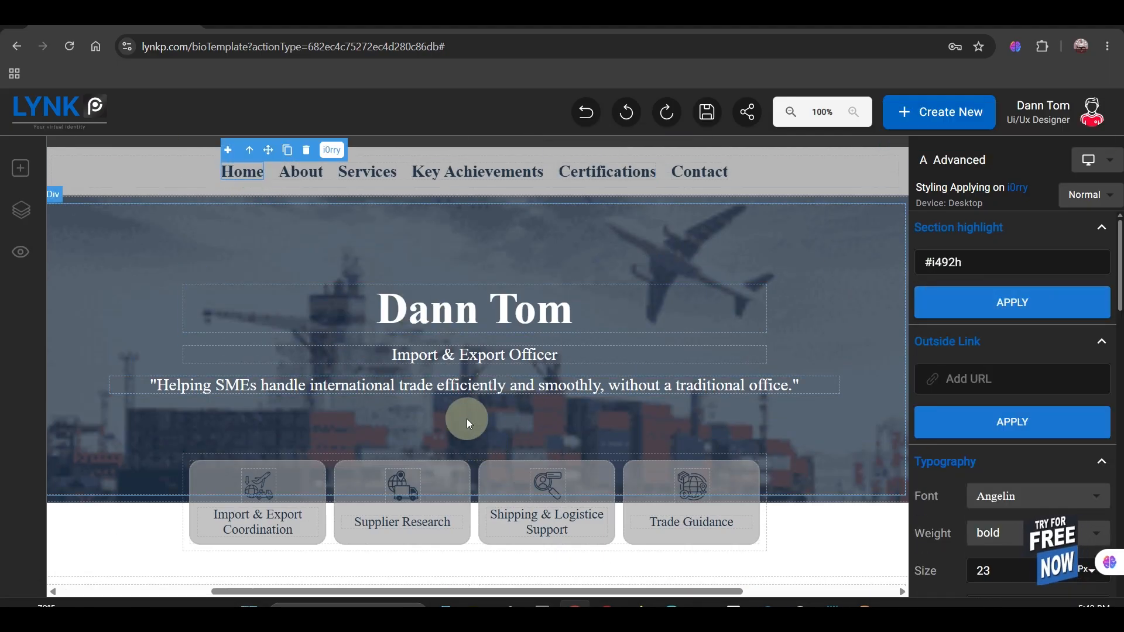
Step: Copy the About Me heading's ID and apply it as the About link's section highlight, #i4042
scroll(463, 416, "down", 5)
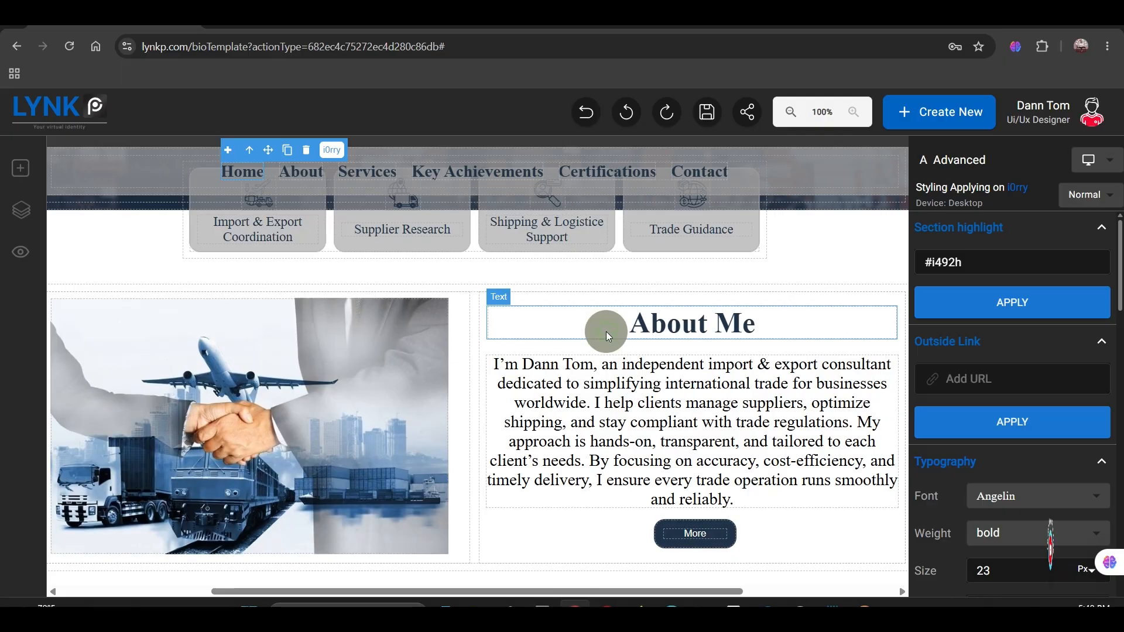
left_click(606, 331)
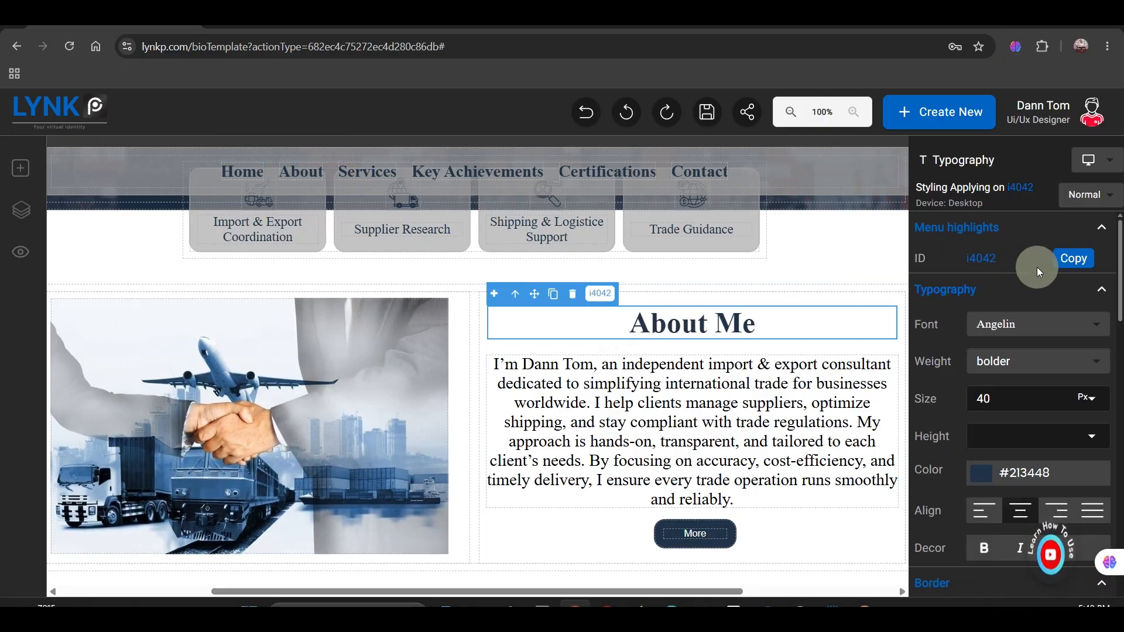
left_click(1068, 264)
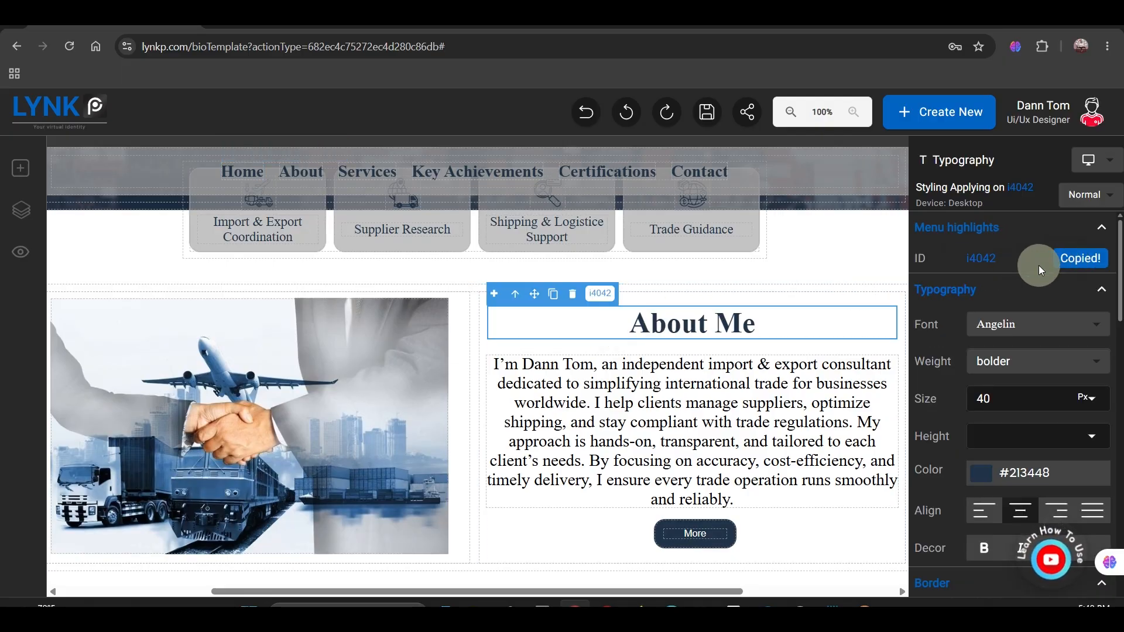
left_click(320, 178)
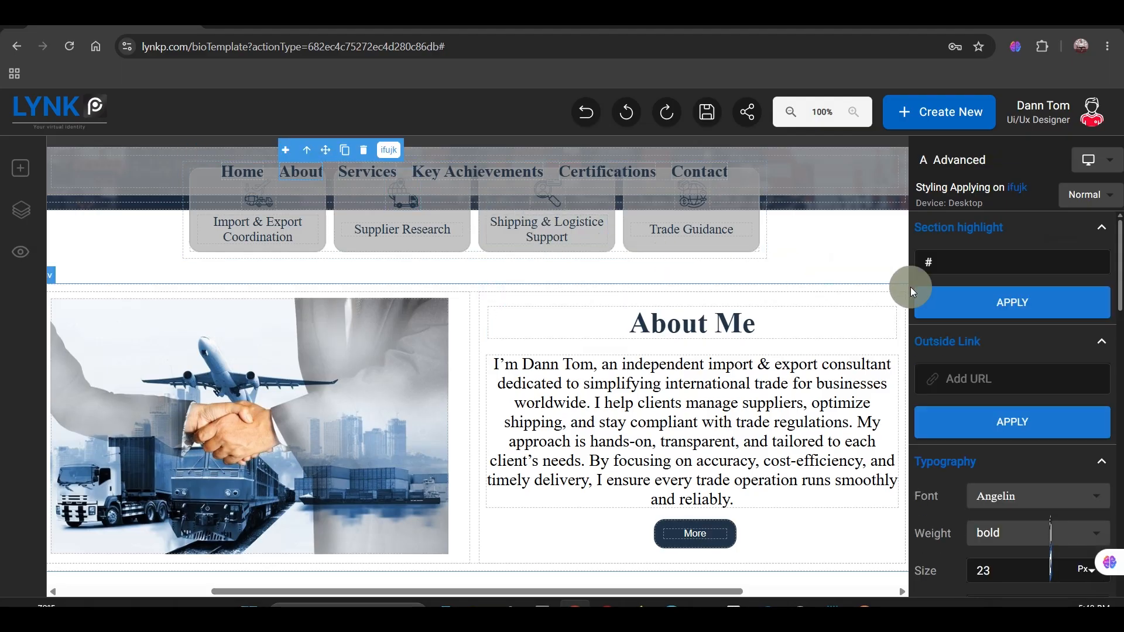
left_click(940, 263)
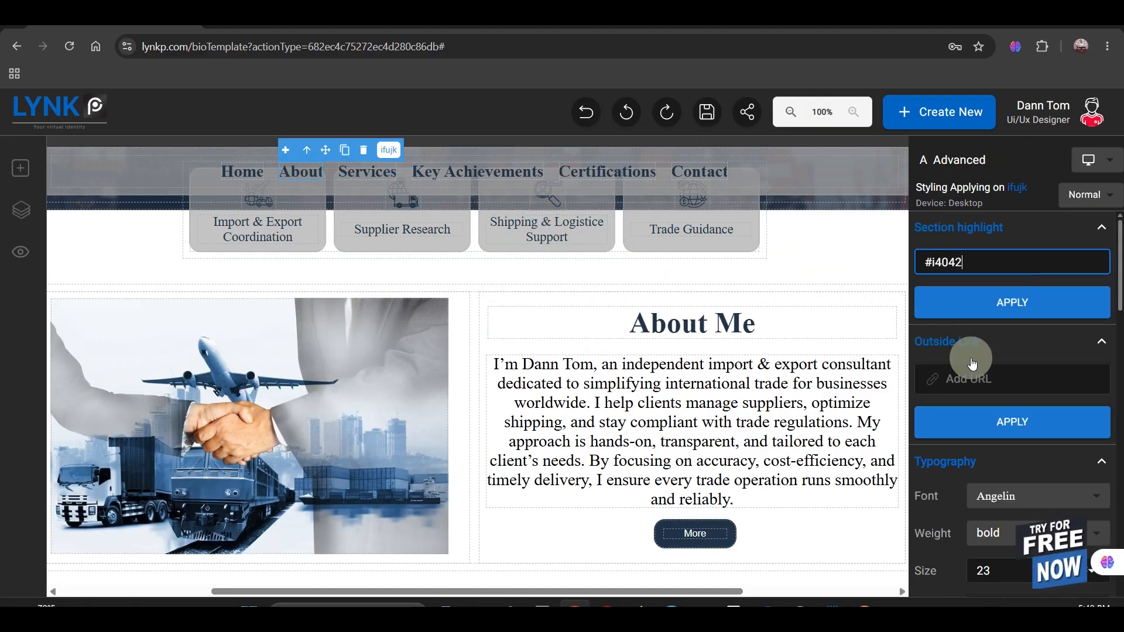
left_click(977, 318)
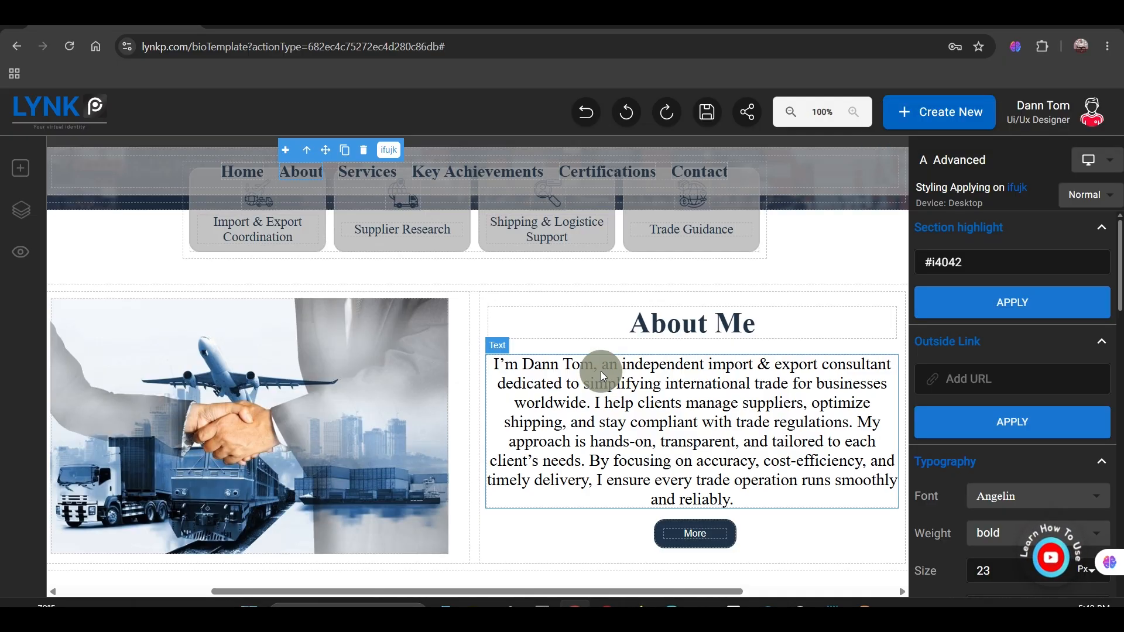
Step: Copy the ID of the Our Services heading for use as a navbar link target
scroll(600, 371, "down", 3)
scroll(604, 417, "down", 1)
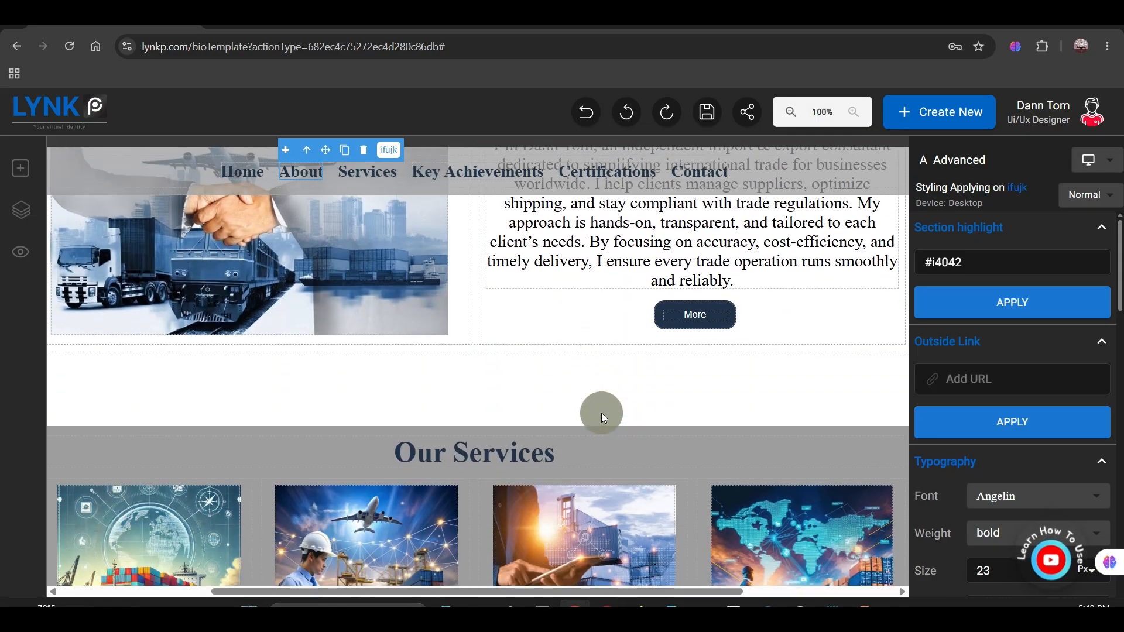
left_click(604, 446)
left_click(1061, 258)
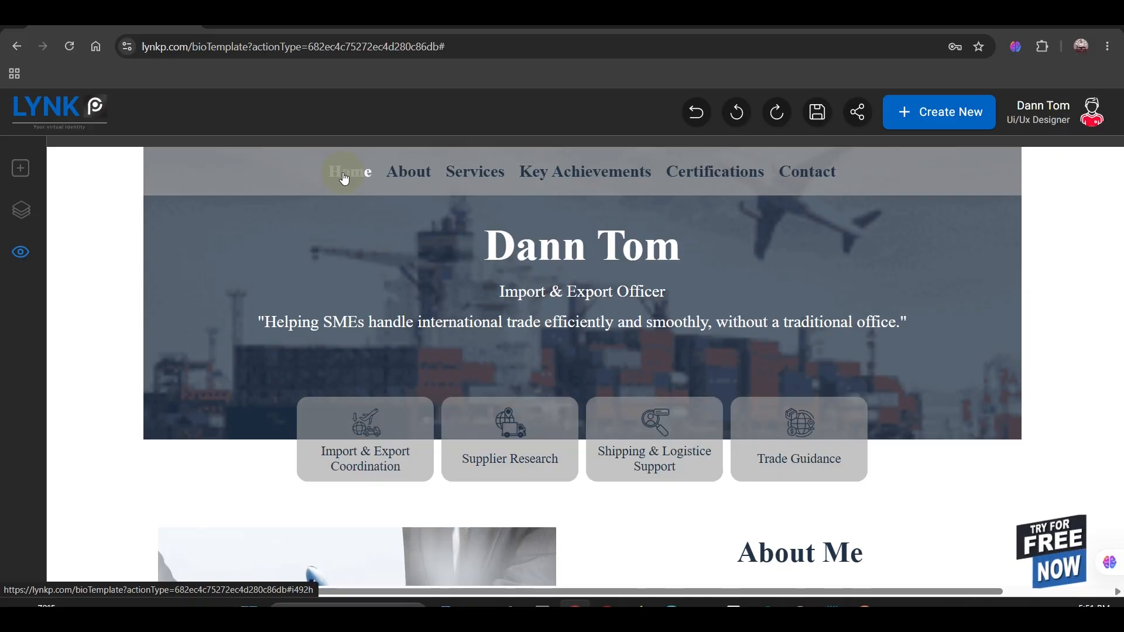
Step: Test the About, Services, Key Achievements, Certifications, Contact and Home navbar links in the preview
left_click(418, 178)
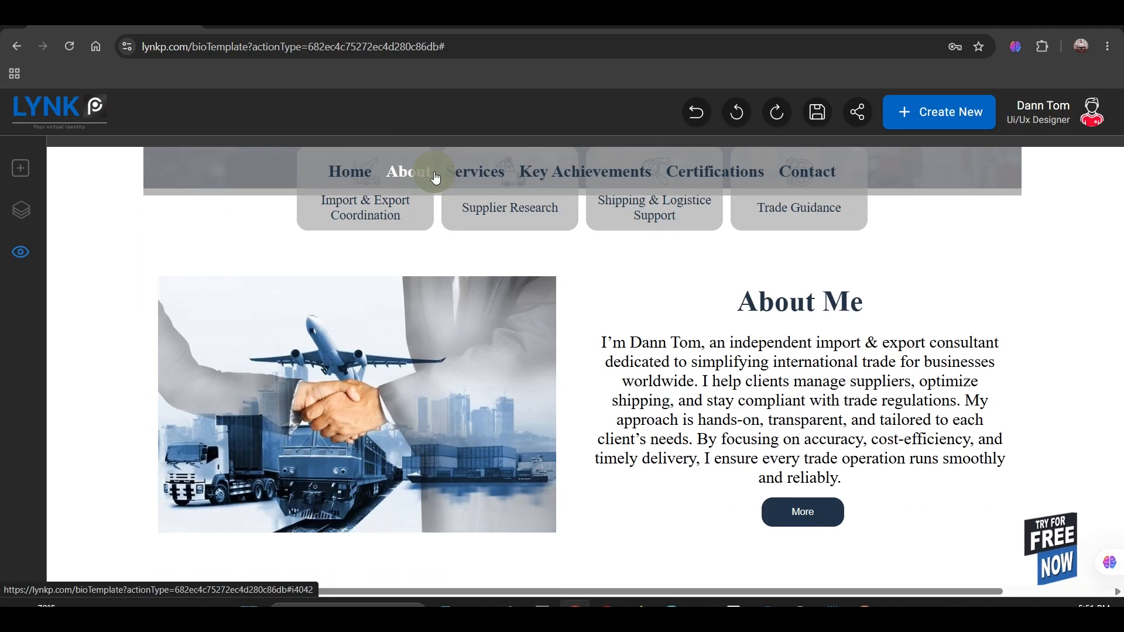
left_click(470, 172)
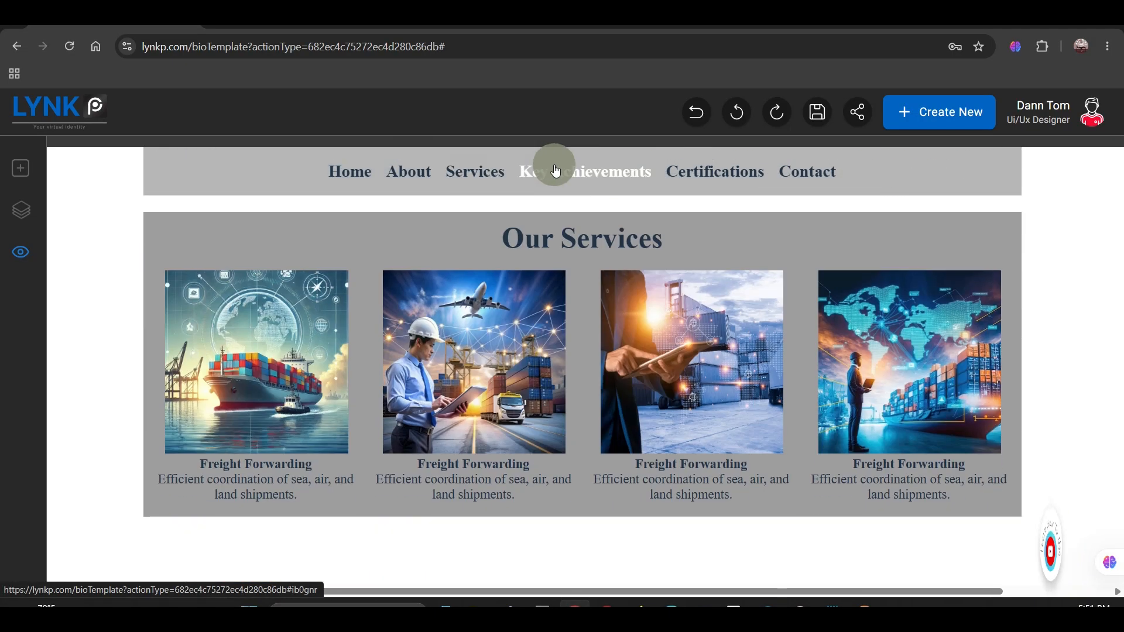
left_click(557, 172)
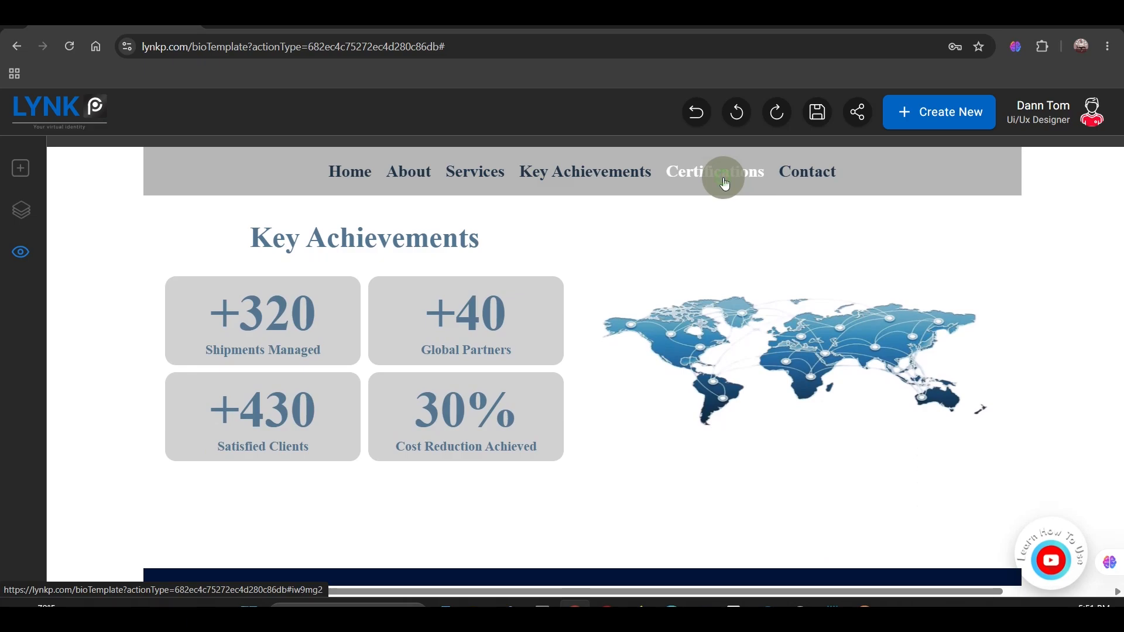
left_click(725, 184)
left_click(795, 169)
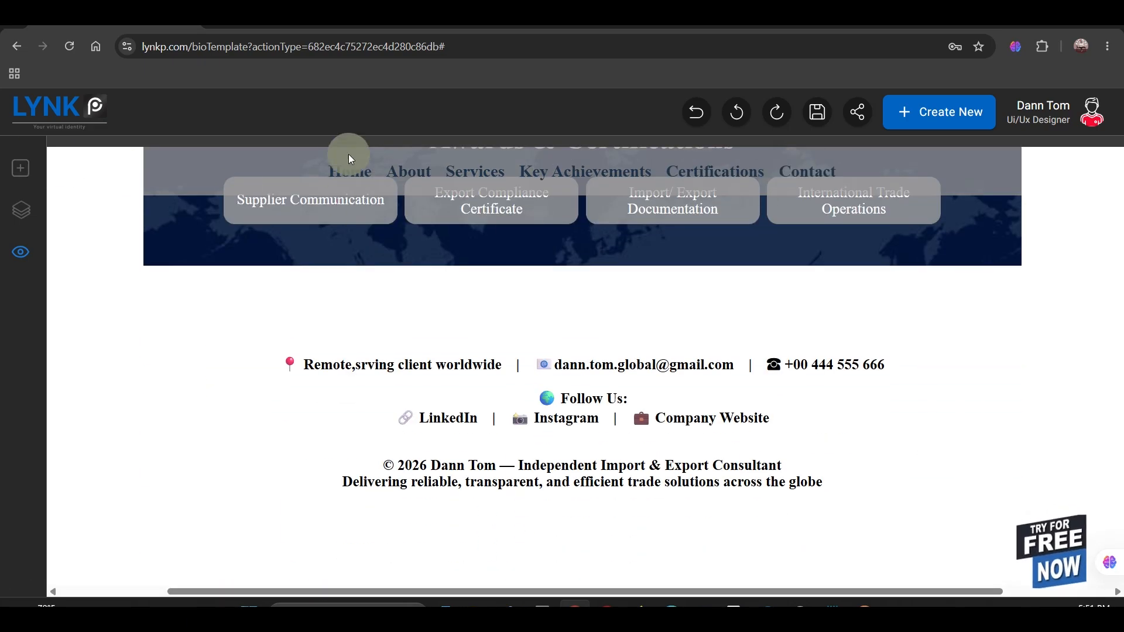
left_click(346, 176)
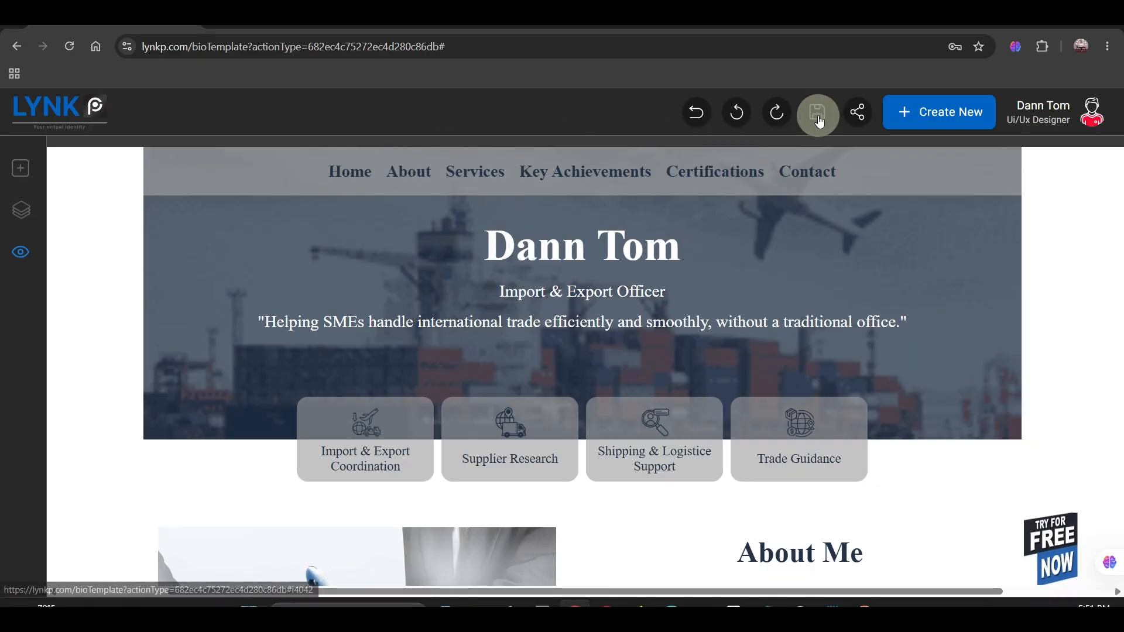
Step: Leave the preview and save the page, replacing the default bio name with one beginning with "Bi"
left_click(170, 159)
left_click(715, 117)
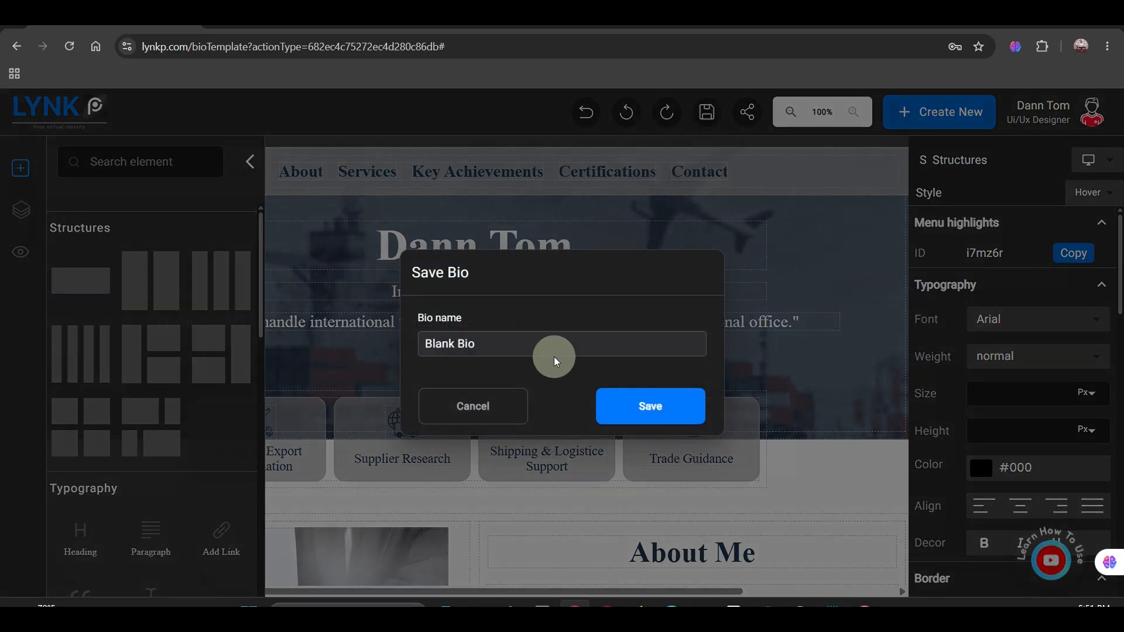
double_click(535, 344)
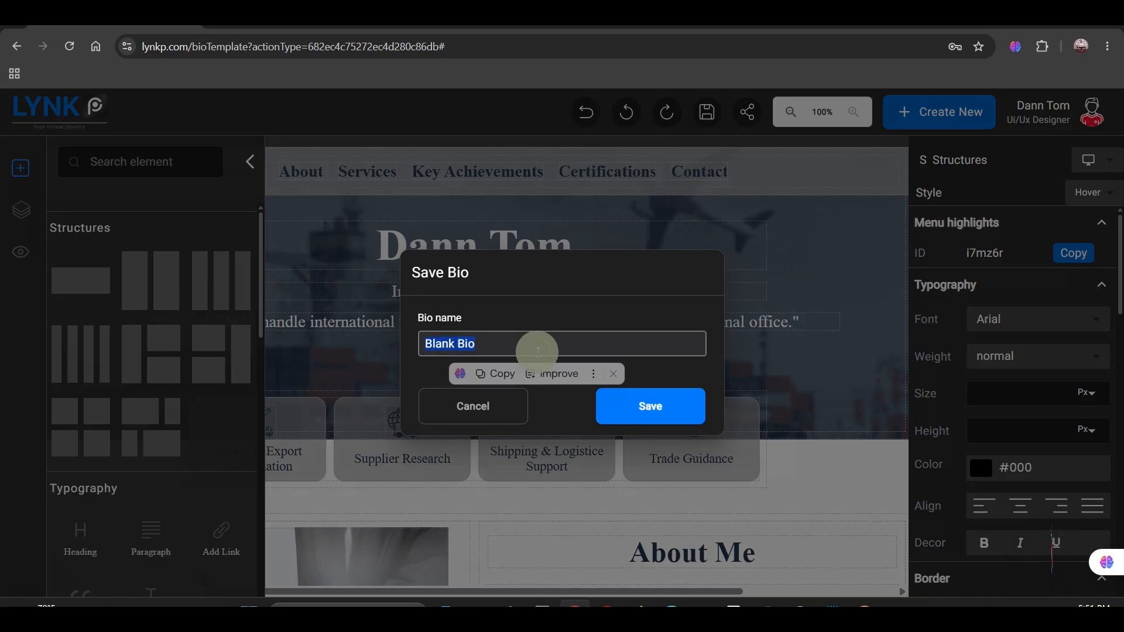
type("Bio")
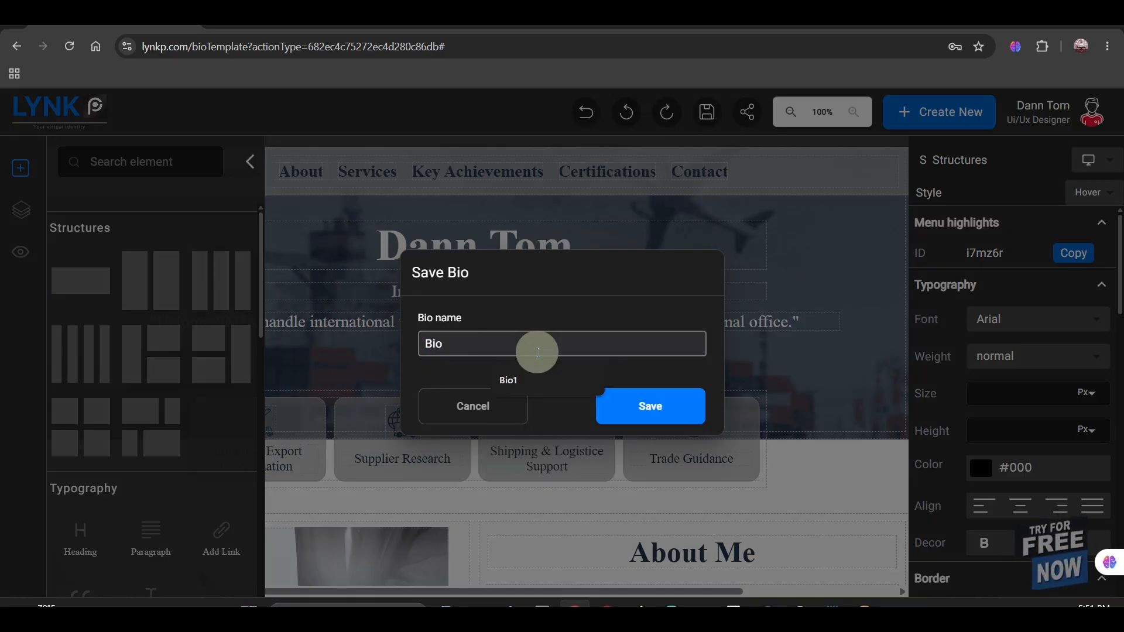
left_click(657, 417)
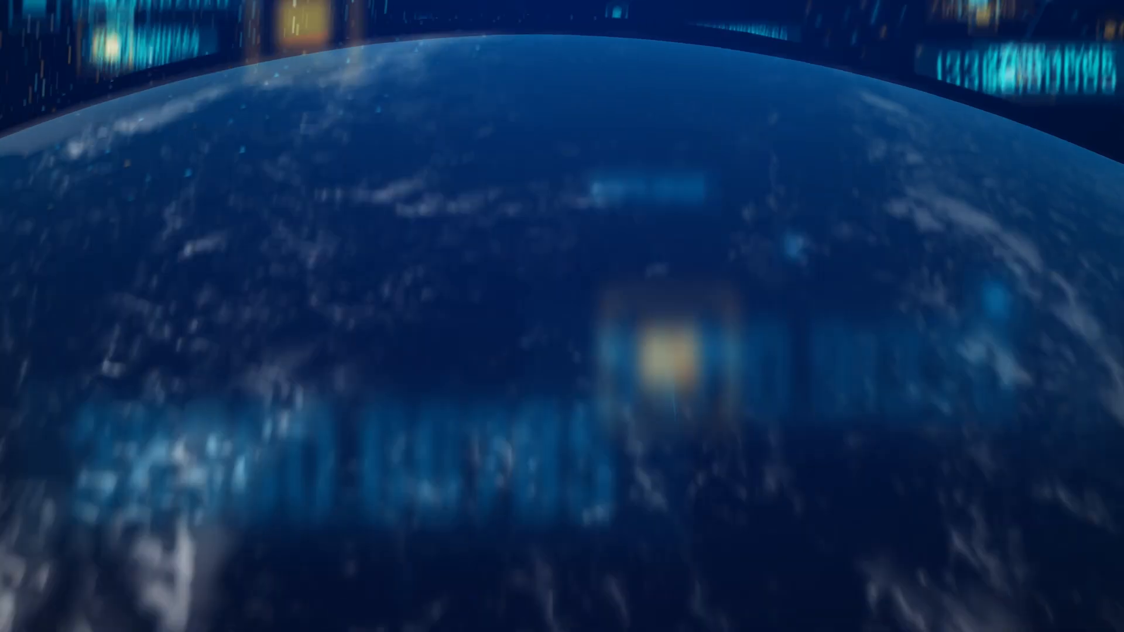